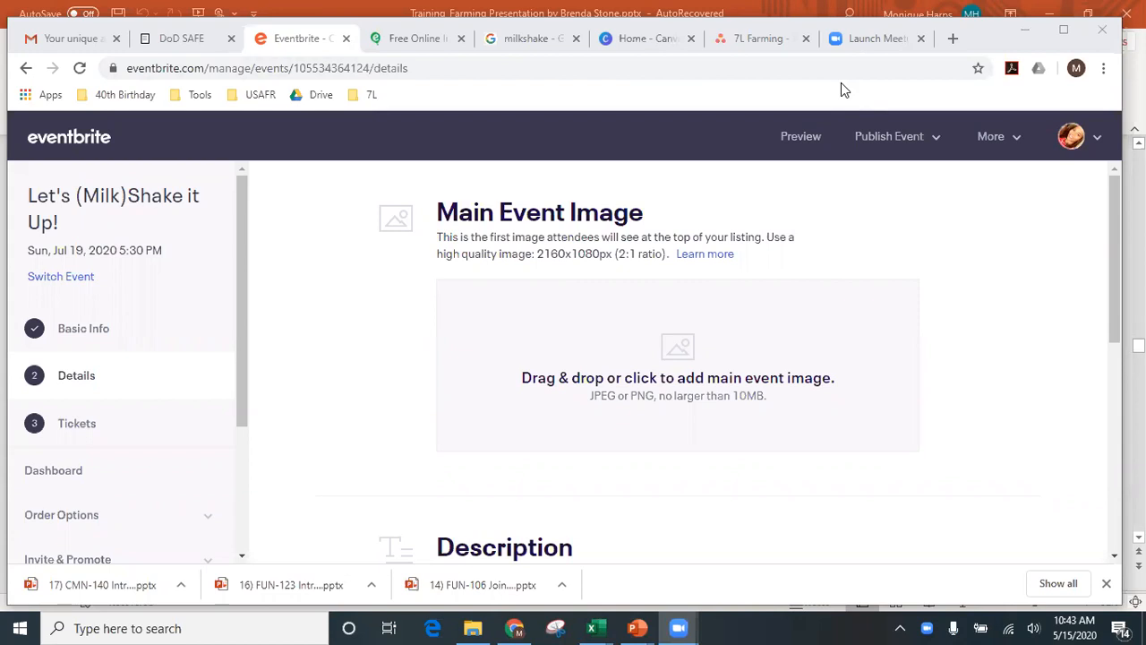
- Note Eventbrite's recommended 2160x1080px main image size, then move to Canva's home page
{"action": "left_click_drag", "start_coordinate": [536, 254], "coordinate": [616, 255]}
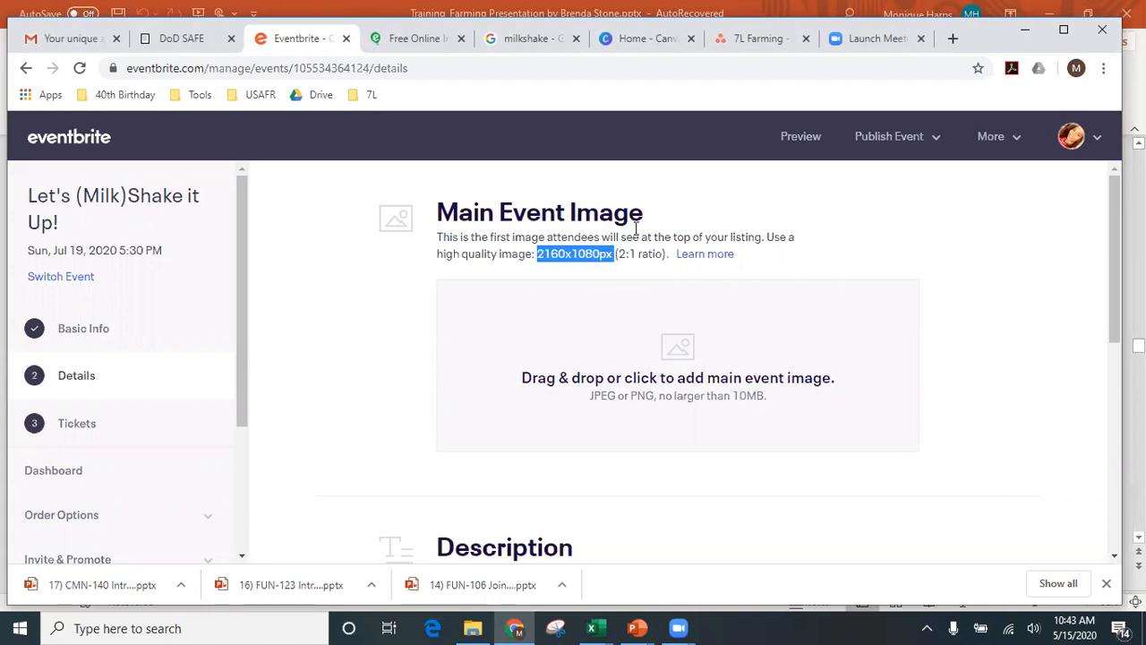
{"action": "left_click", "coordinate": [645, 49]}
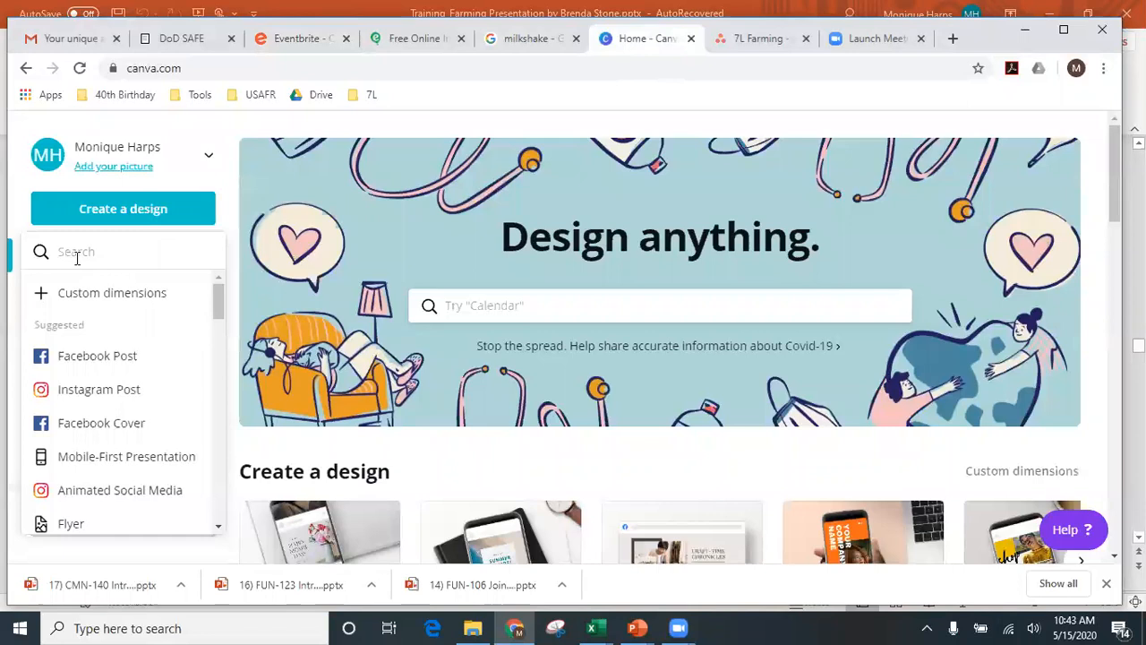
- Create a blank Canva design with custom dimensions of 2160 × 1080 px
{"action": "left_click", "coordinate": [106, 213]}
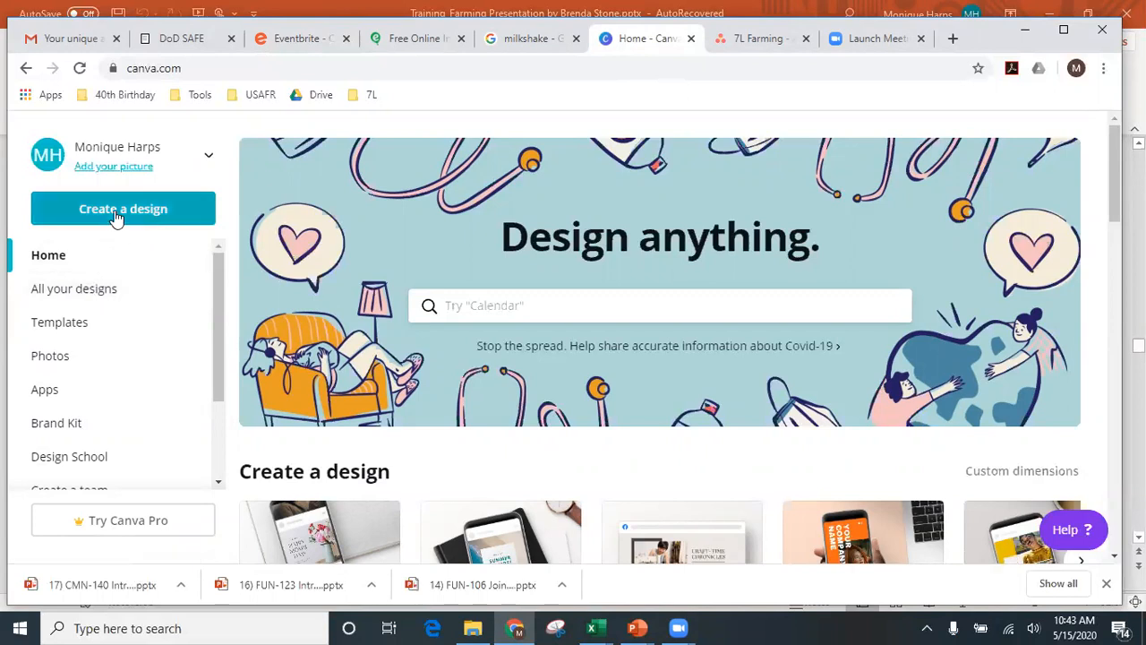
{"action": "left_click", "coordinate": [114, 218]}
{"action": "left_click", "coordinate": [118, 295]}
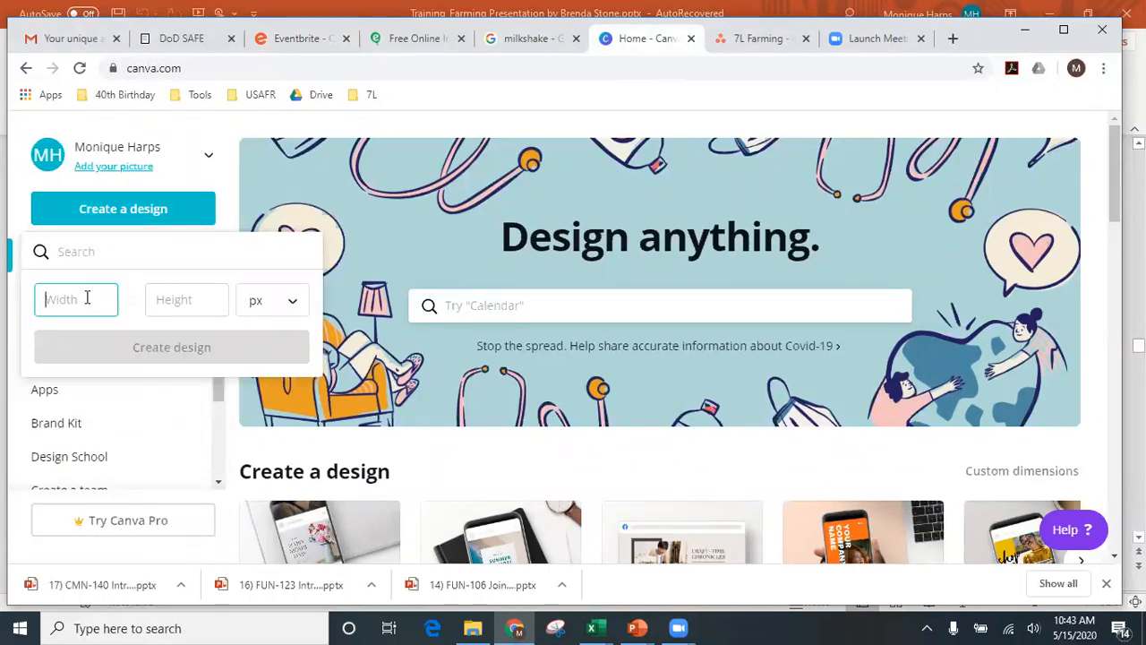
{"action": "type", "text": "2160"}
{"action": "left_click", "coordinate": [181, 309]}
{"action": "type", "text": "1080"}
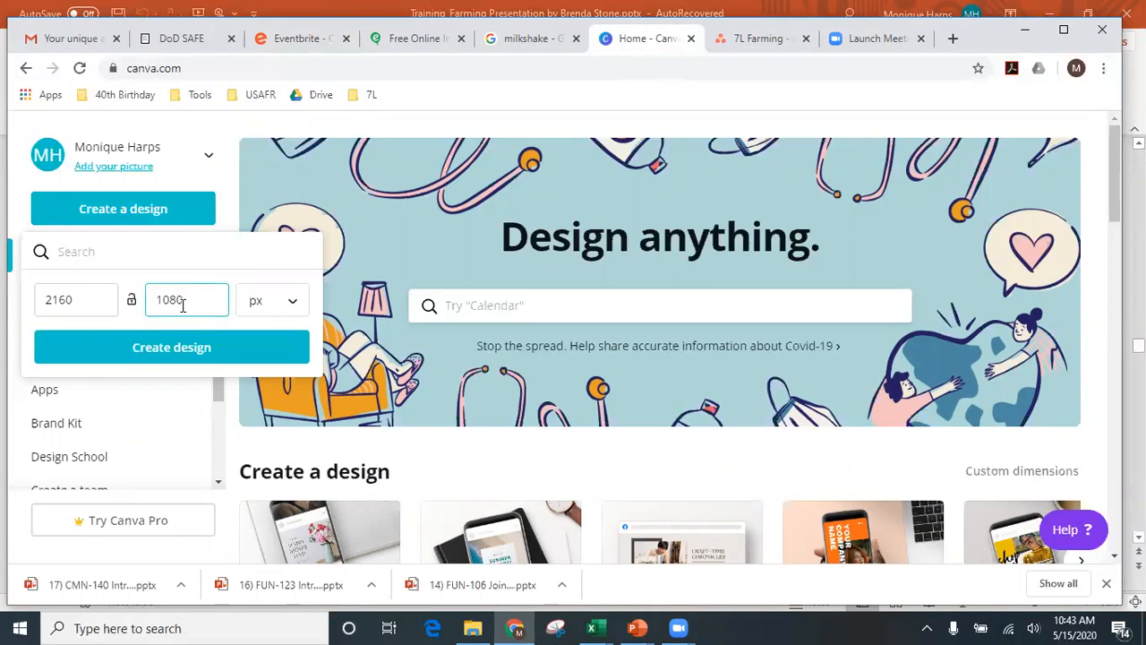
{"action": "left_click", "coordinate": [198, 357]}
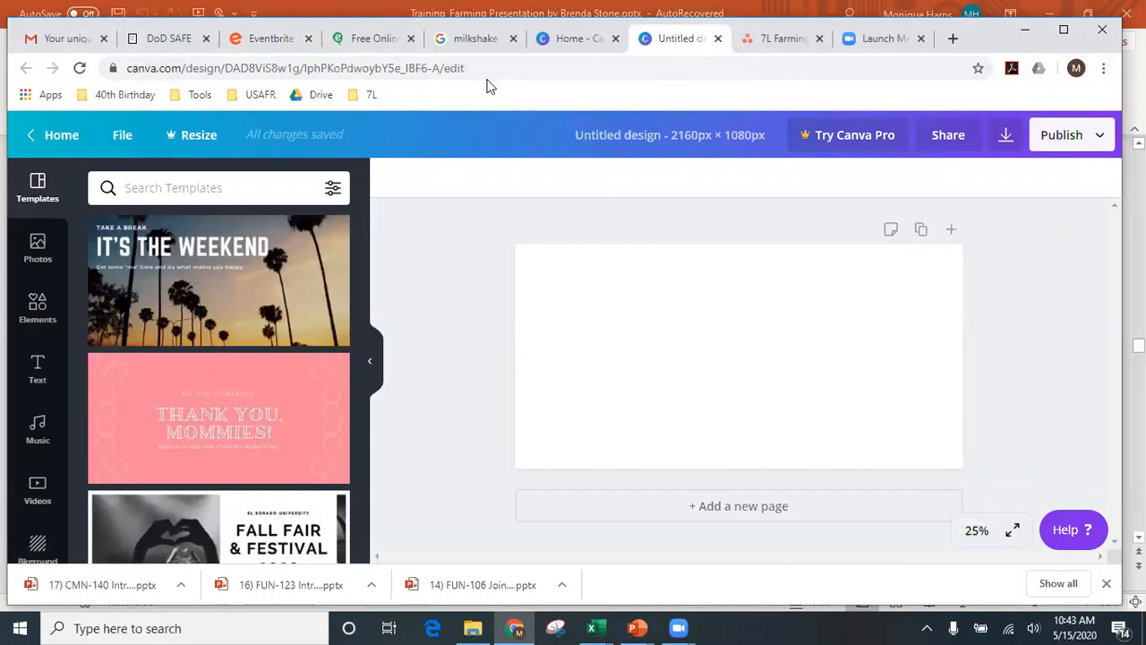
- Open the milkshake image's Delish recipe page in a new tab from the image results
{"action": "left_click", "coordinate": [474, 38]}
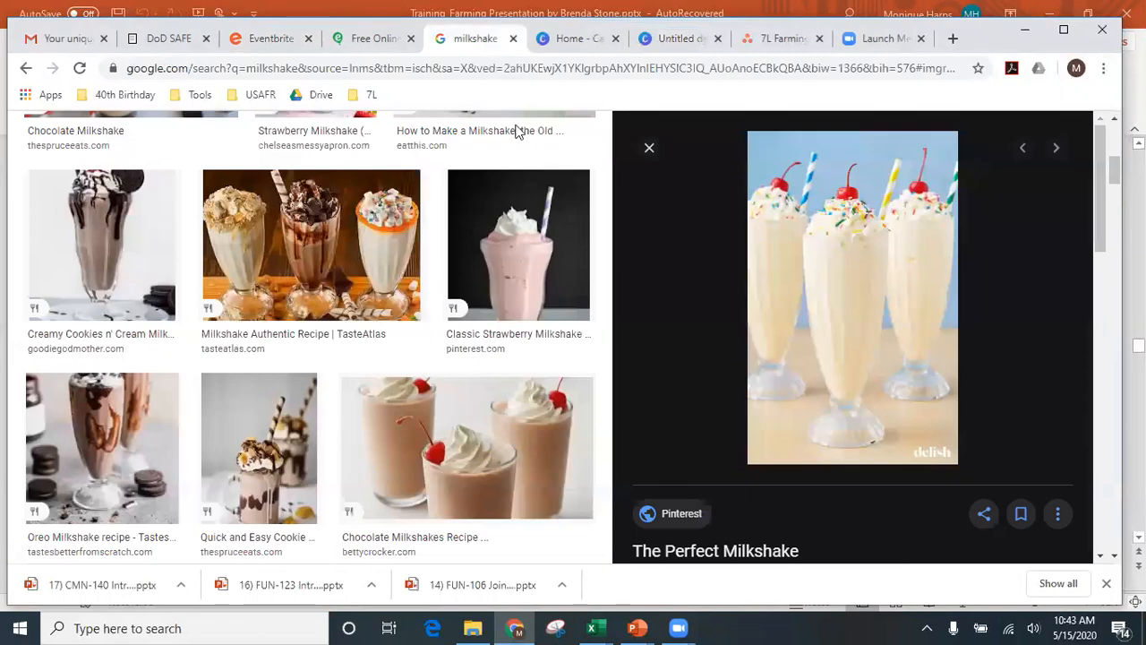
{"action": "left_click", "coordinate": [868, 323]}
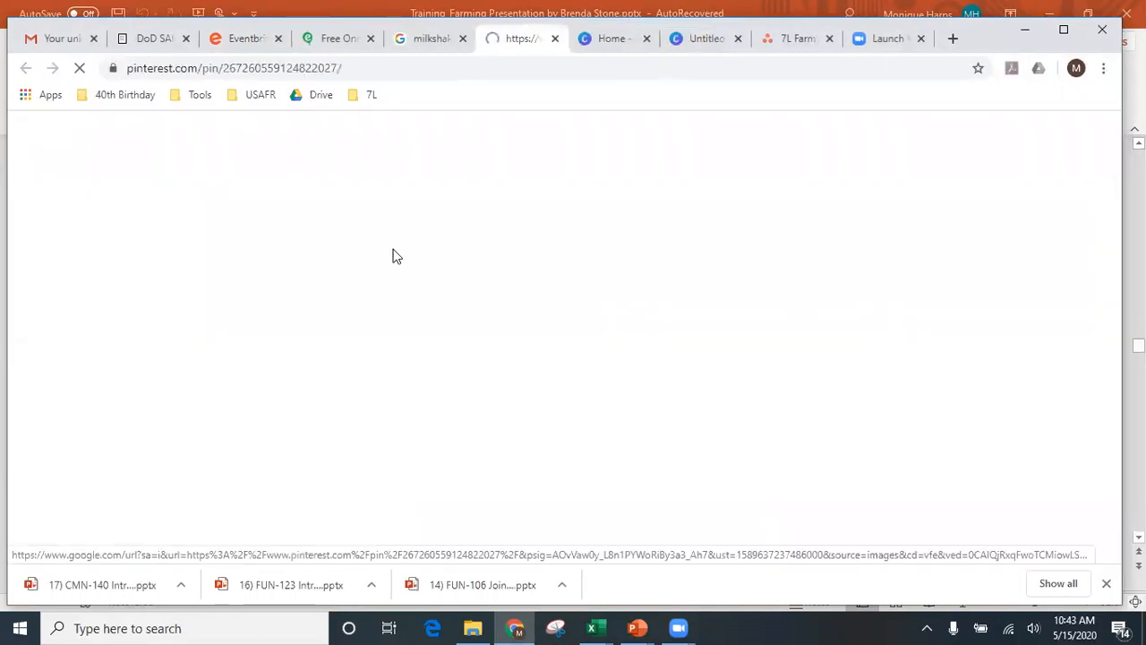
{"action": "right_click", "coordinate": [328, 272]}
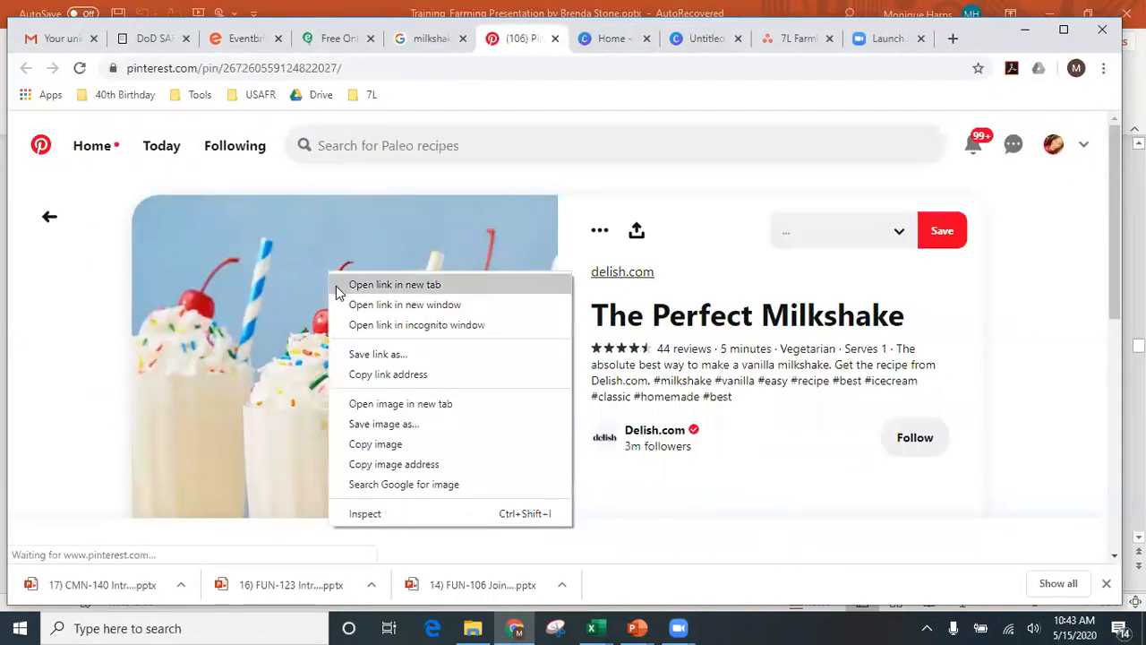
{"action": "left_click", "coordinate": [280, 342]}
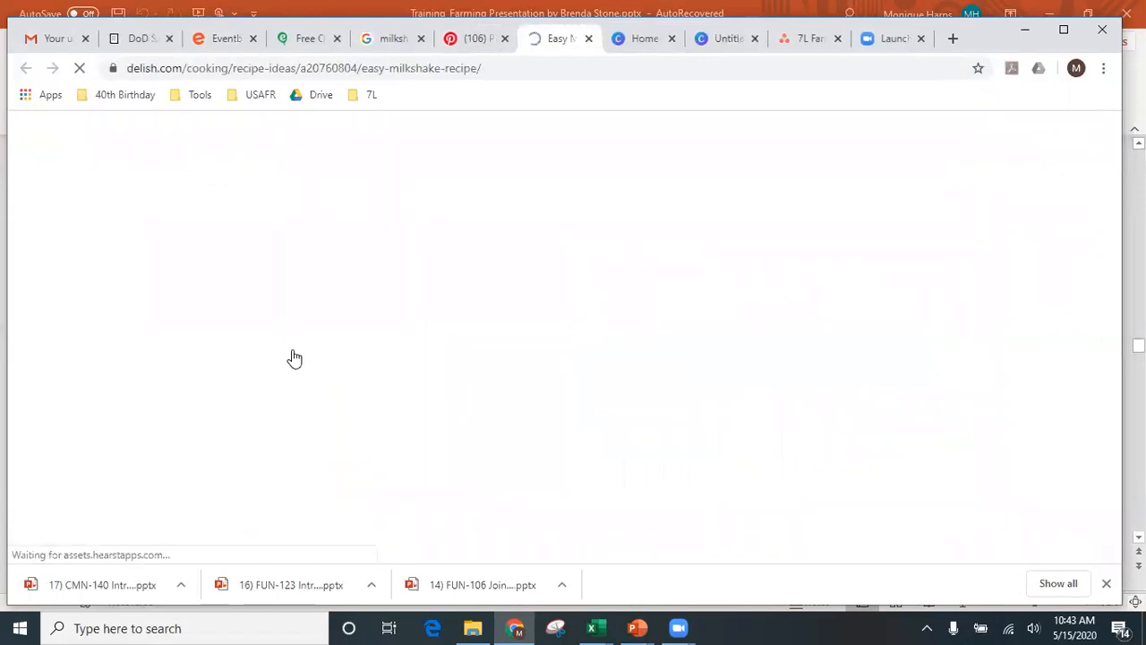
- Copy the milkshake photo from the Delish page and return to the Canva design
{"action": "scroll", "coordinate": [295, 351], "scroll_direction": "down", "scroll_amount": 5}
{"action": "scroll", "coordinate": [297, 354], "scroll_direction": "down", "scroll_amount": 15}
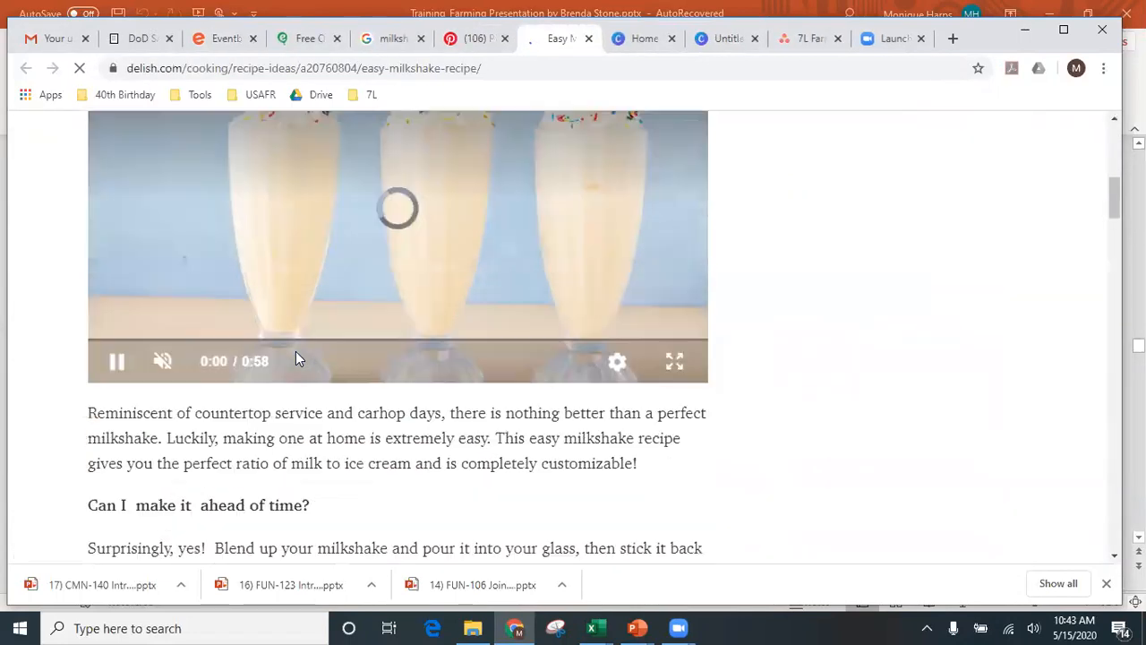
{"action": "scroll", "coordinate": [299, 358], "scroll_direction": "down", "scroll_amount": 5}
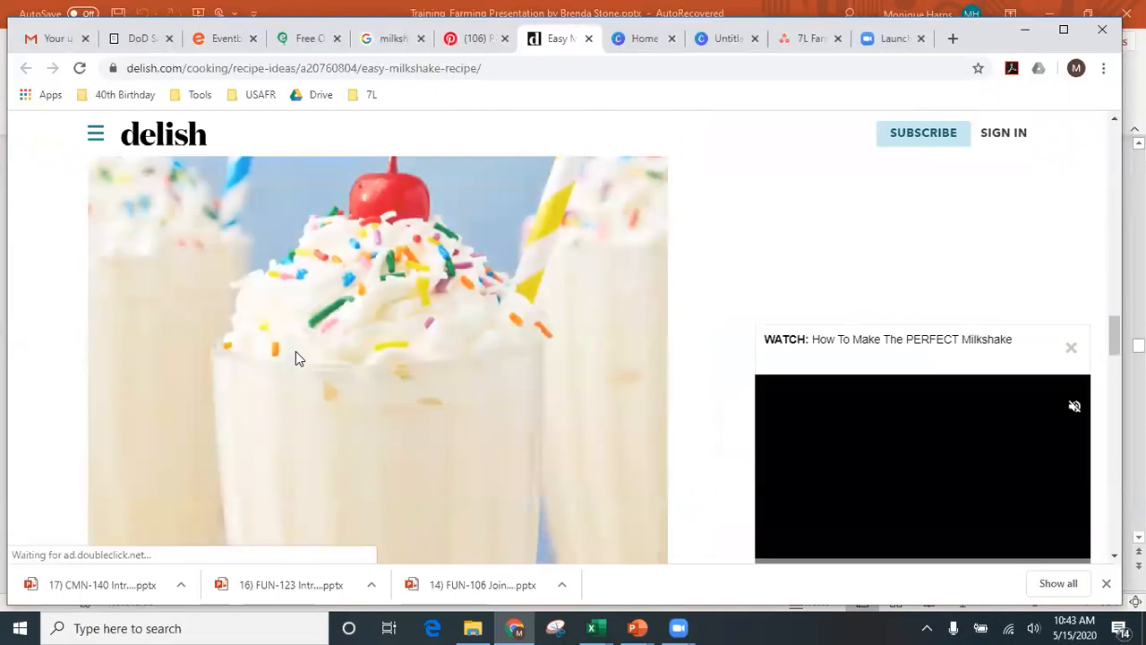
{"action": "scroll", "coordinate": [302, 347], "scroll_direction": "up", "scroll_amount": 3}
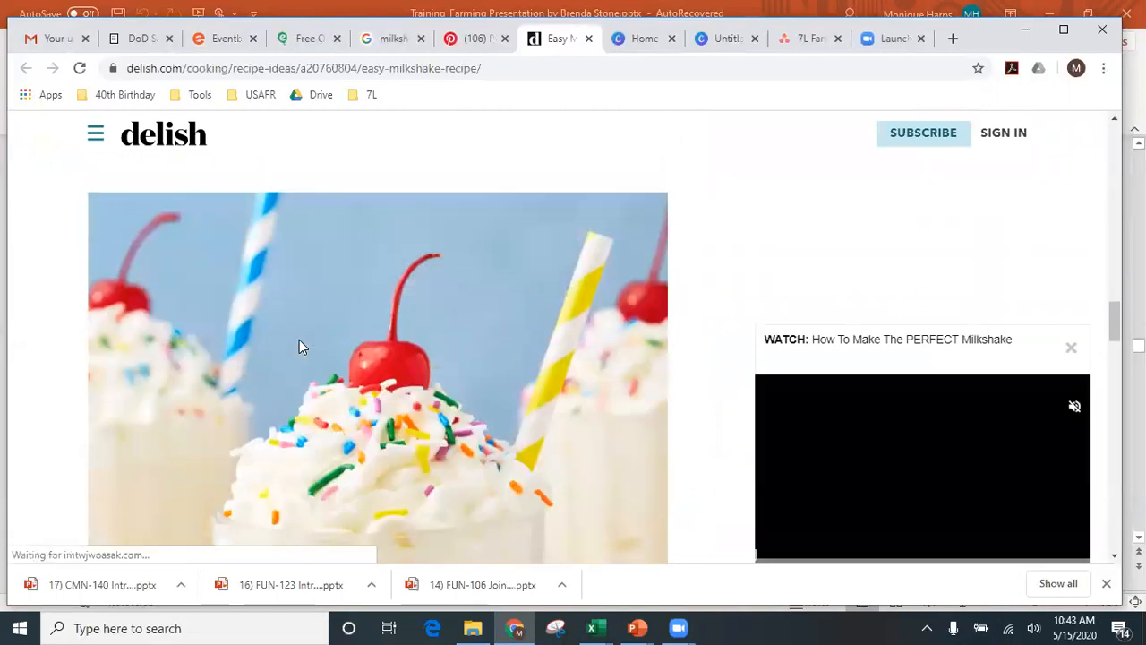
{"action": "scroll", "coordinate": [340, 367], "scroll_direction": "up", "scroll_amount": 1}
{"action": "right_click", "coordinate": [363, 383]}
{"action": "left_click", "coordinate": [411, 436]}
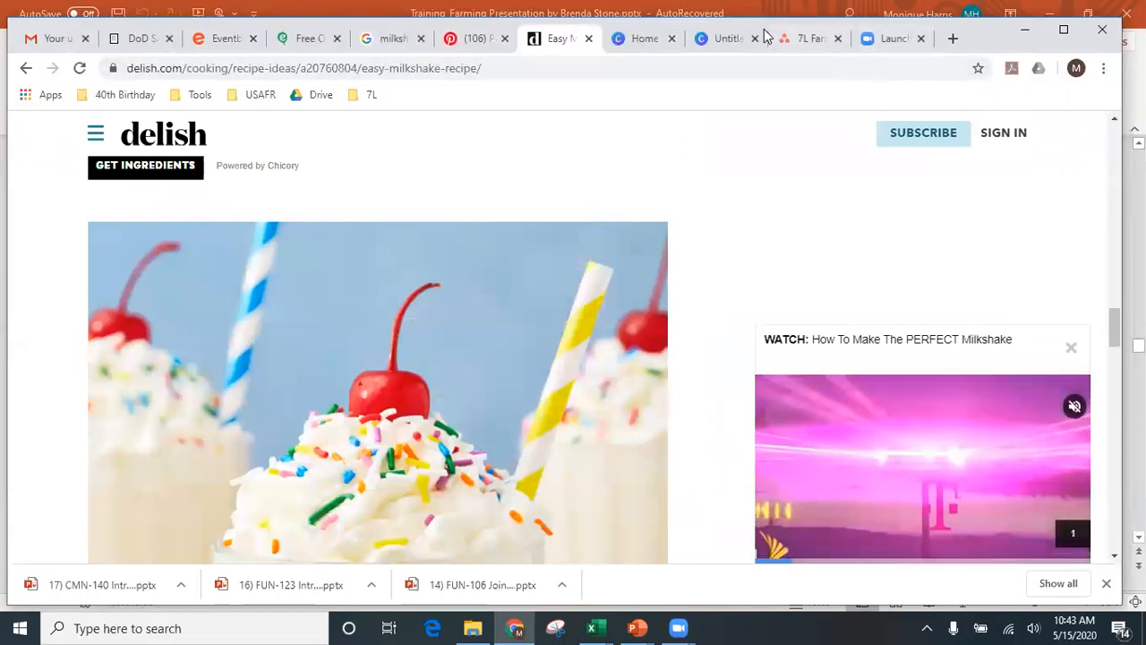
{"action": "left_click", "coordinate": [714, 41]}
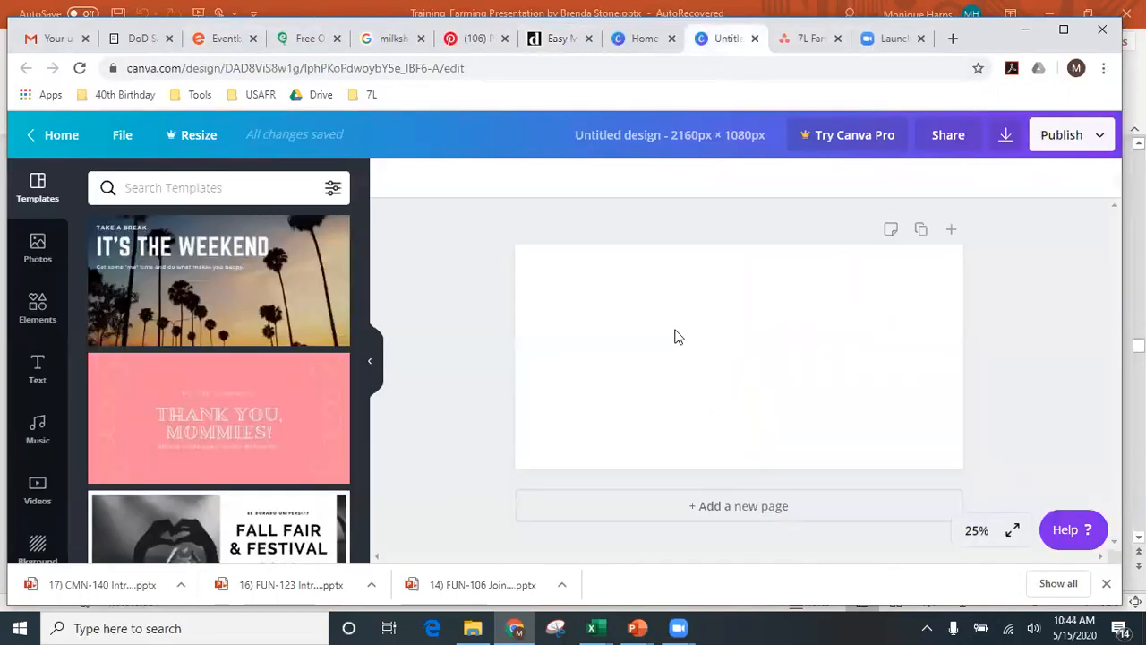
- Paste the milkshake photo at the design's top-left and enlarge it to full page height
{"action": "key", "text": "ctrl+v"}
{"action": "left_click_drag", "start_coordinate": [729, 359], "coordinate": [565, 304]}
{"action": "left_click_drag", "start_coordinate": [658, 388], "coordinate": [722, 496]}
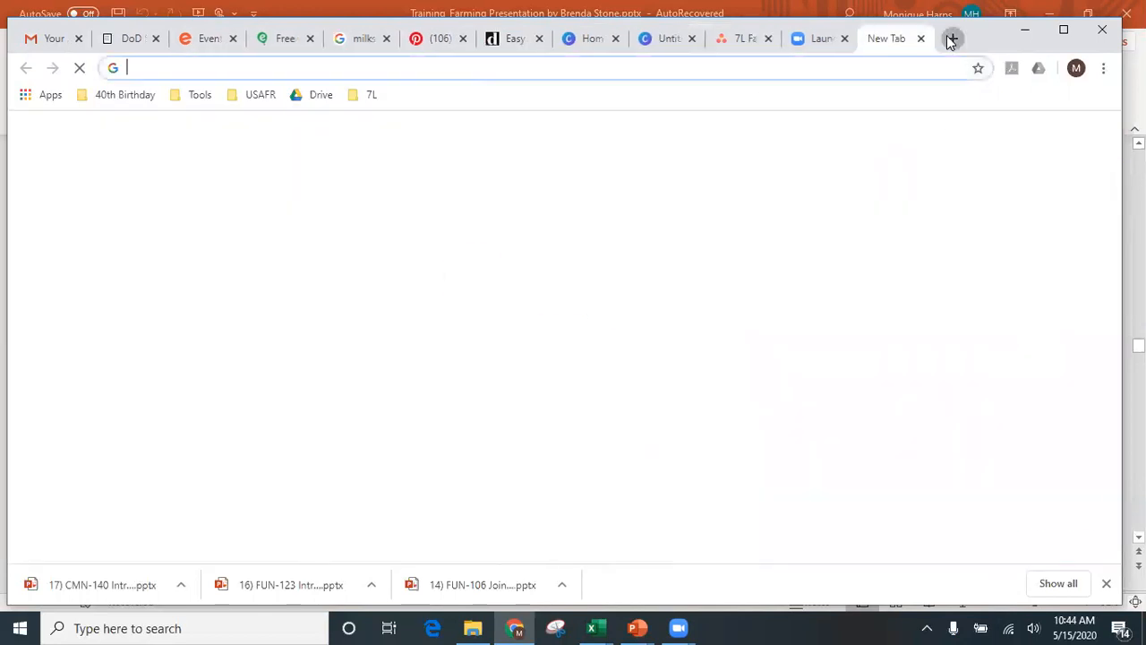
- Search Google for 'evite' in a new tab
{"action": "left_click", "coordinate": [953, 39]}
{"action": "type", "text": "evite"}
{"action": "key", "text": "Return"}
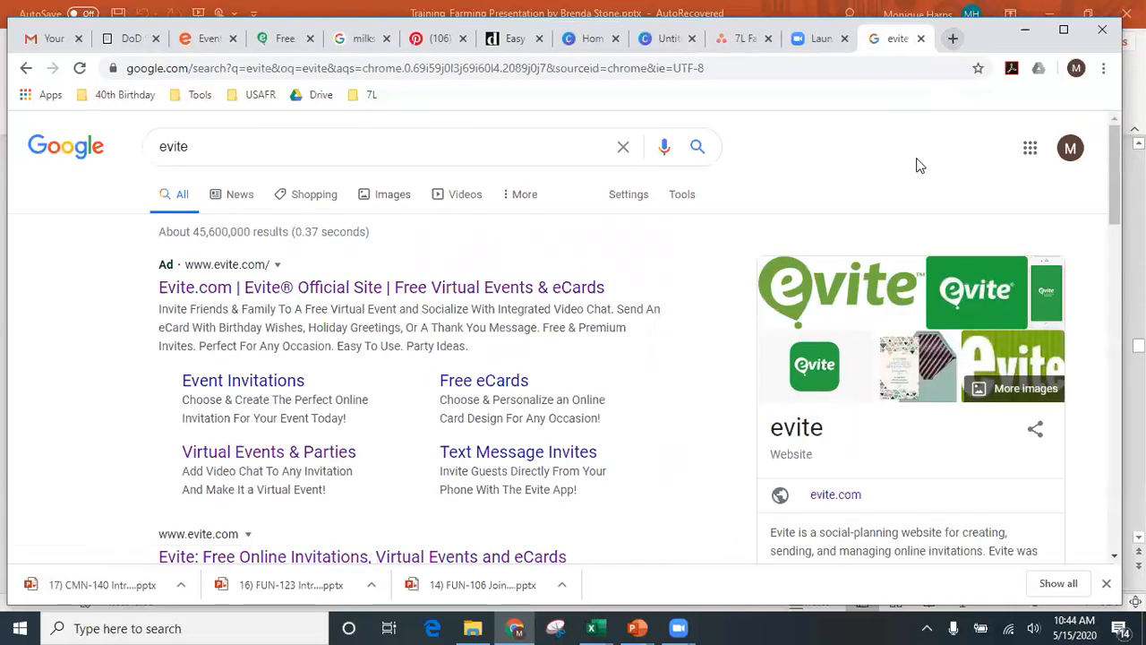
- Open the past 'Let's (Milk) Shake it Up' event from page 6 of Evite's past events
{"action": "left_click", "coordinate": [516, 290]}
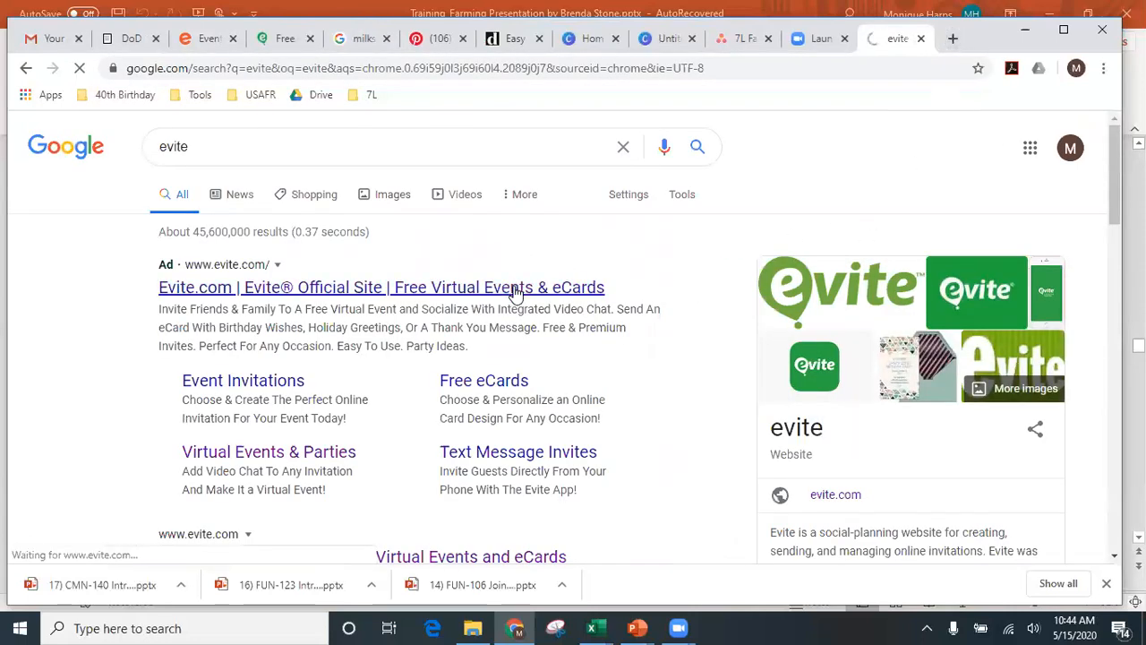
{"action": "scroll", "coordinate": [512, 293], "scroll_direction": "down", "scroll_amount": 10}
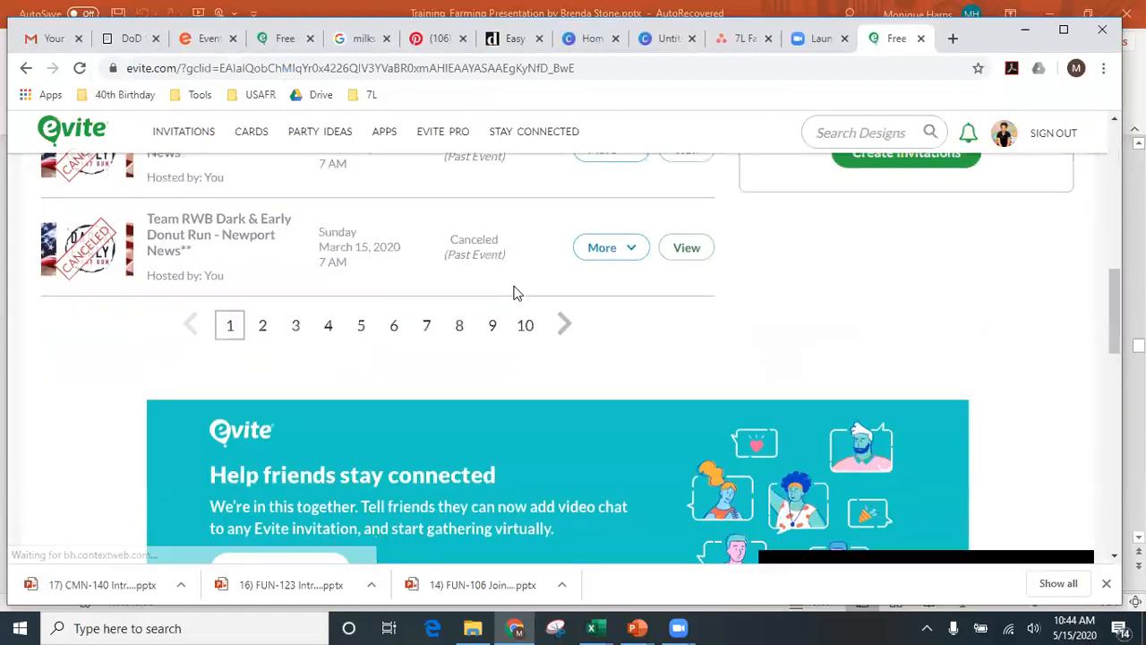
{"action": "scroll", "coordinate": [511, 293], "scroll_direction": "up", "scroll_amount": 5}
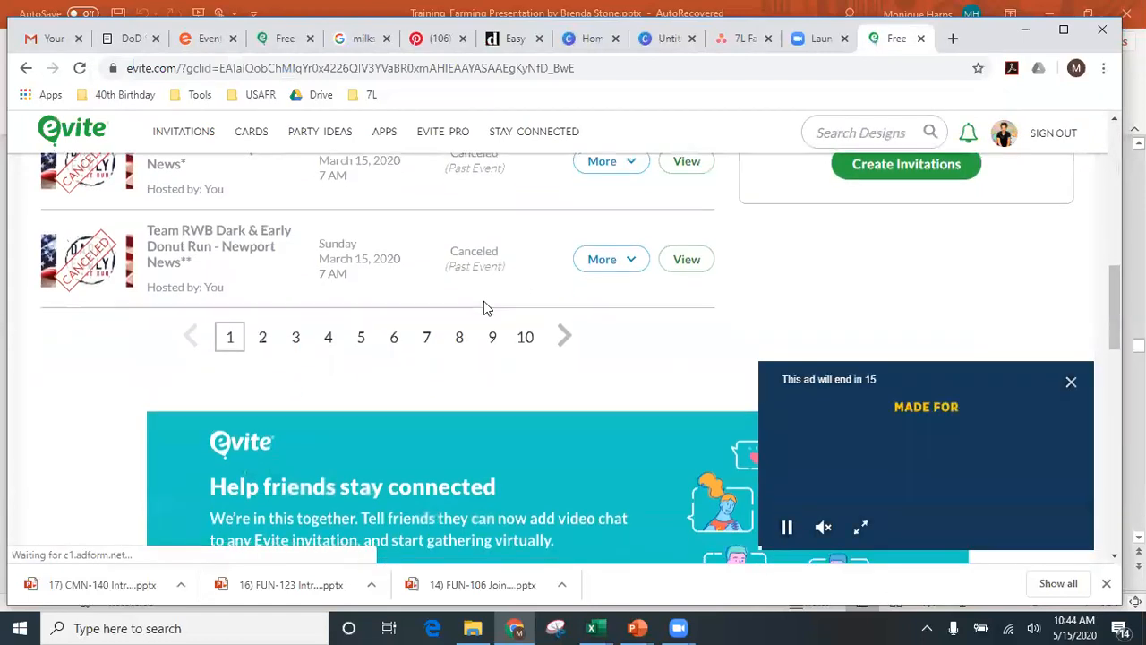
{"action": "left_click", "coordinate": [361, 340]}
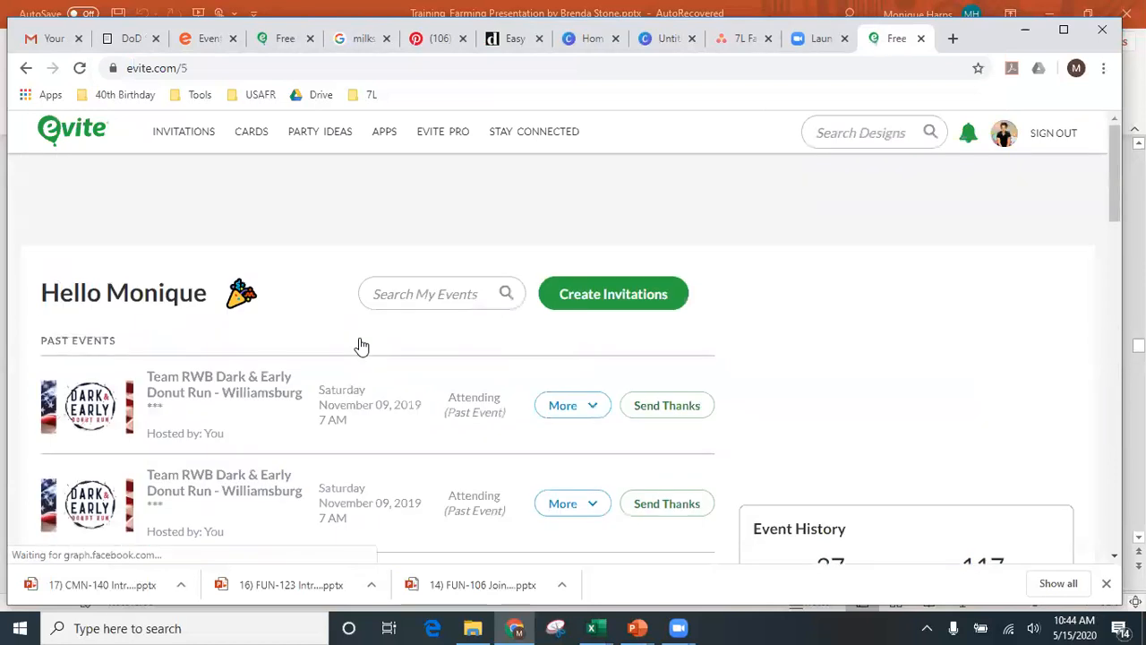
{"action": "scroll", "coordinate": [361, 347], "scroll_direction": "down", "scroll_amount": 6}
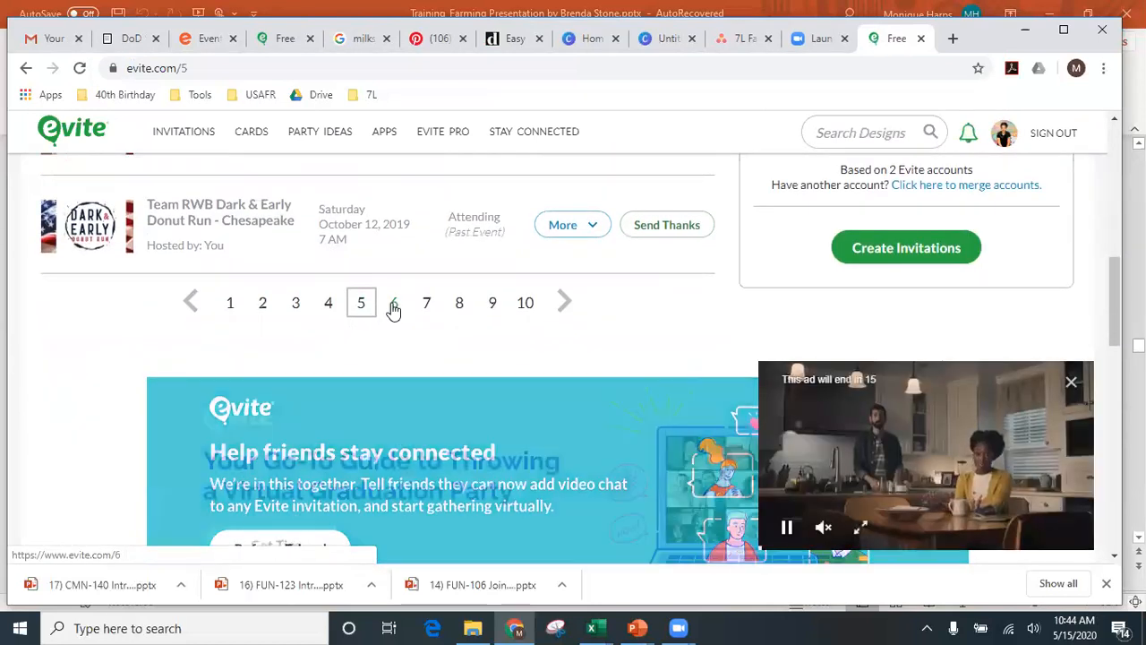
{"action": "left_click", "coordinate": [394, 309]}
{"action": "scroll", "coordinate": [389, 307], "scroll_direction": "down", "scroll_amount": 8}
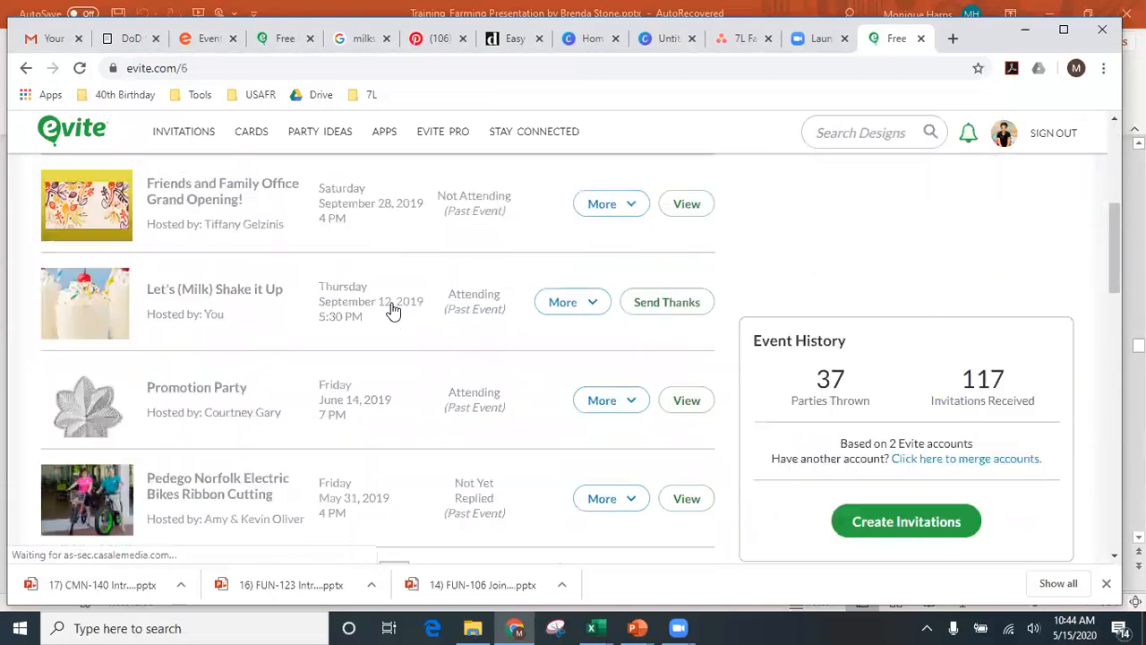
{"action": "left_click", "coordinate": [180, 267]}
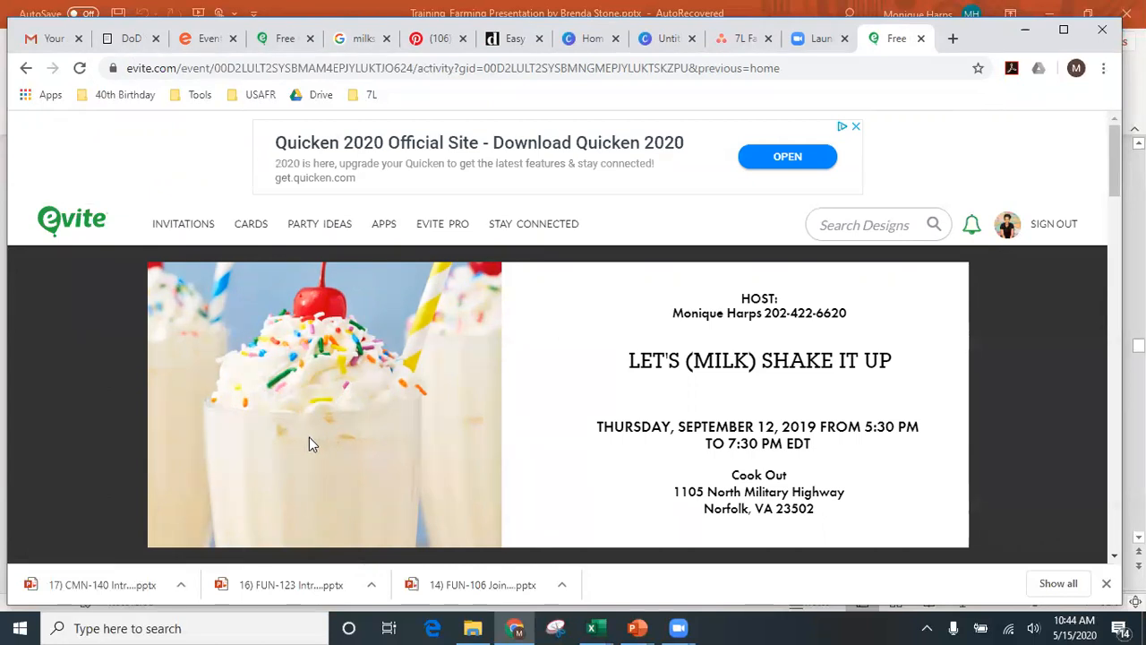
{"action": "left_click", "coordinate": [664, 40]}
- Download the Canva design as a PNG to the Desktop and begin adding Eventbrite's main image
{"action": "left_click", "coordinate": [1020, 385]}
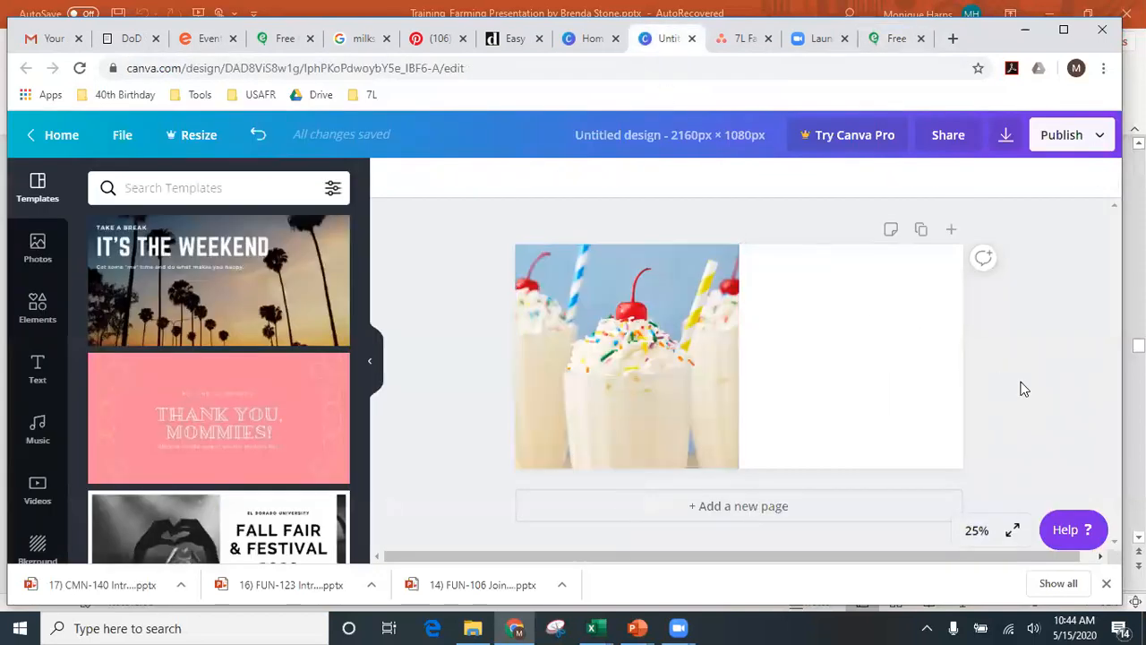
{"action": "left_click", "coordinate": [1006, 136]}
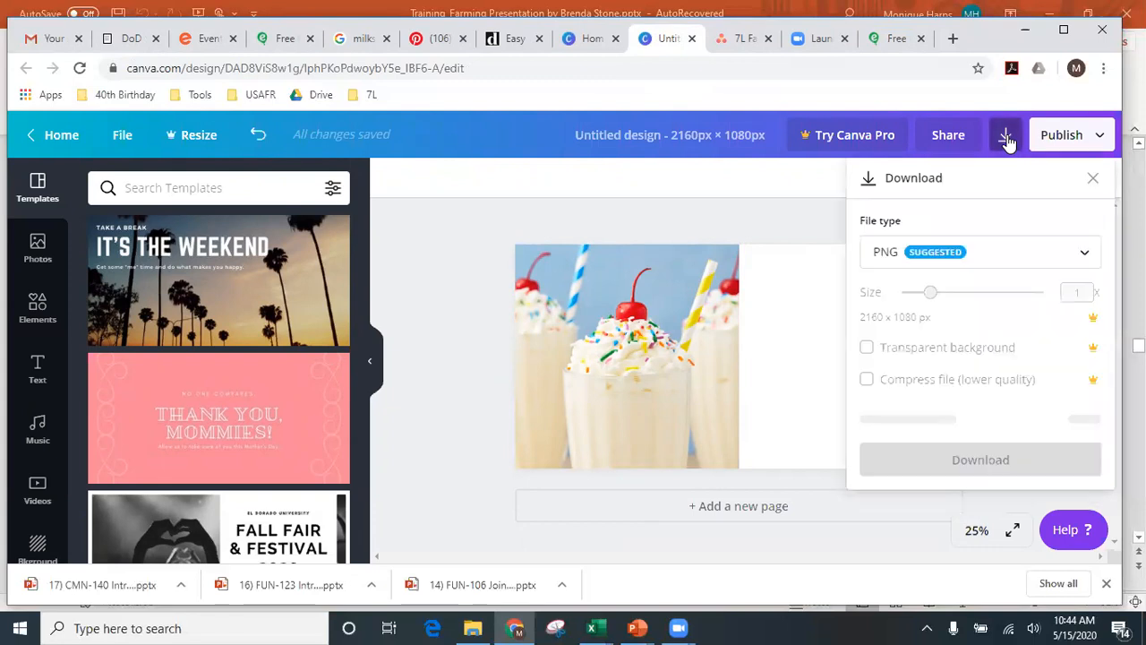
{"action": "left_click", "coordinate": [982, 425]}
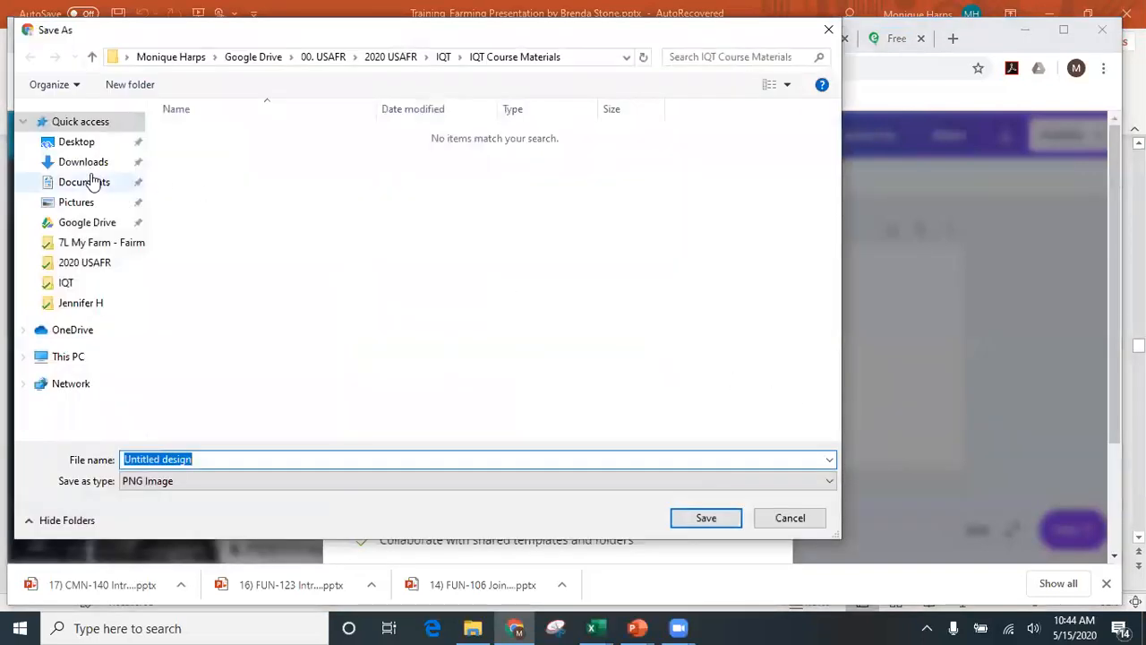
{"action": "left_click", "coordinate": [84, 144]}
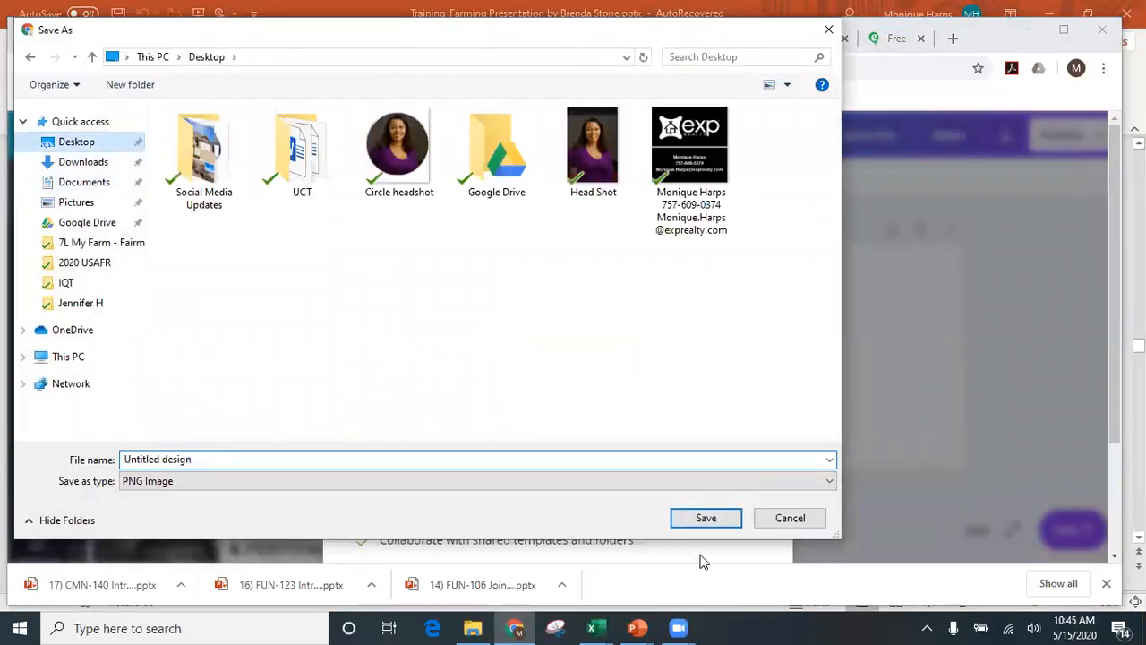
{"action": "left_click", "coordinate": [708, 520]}
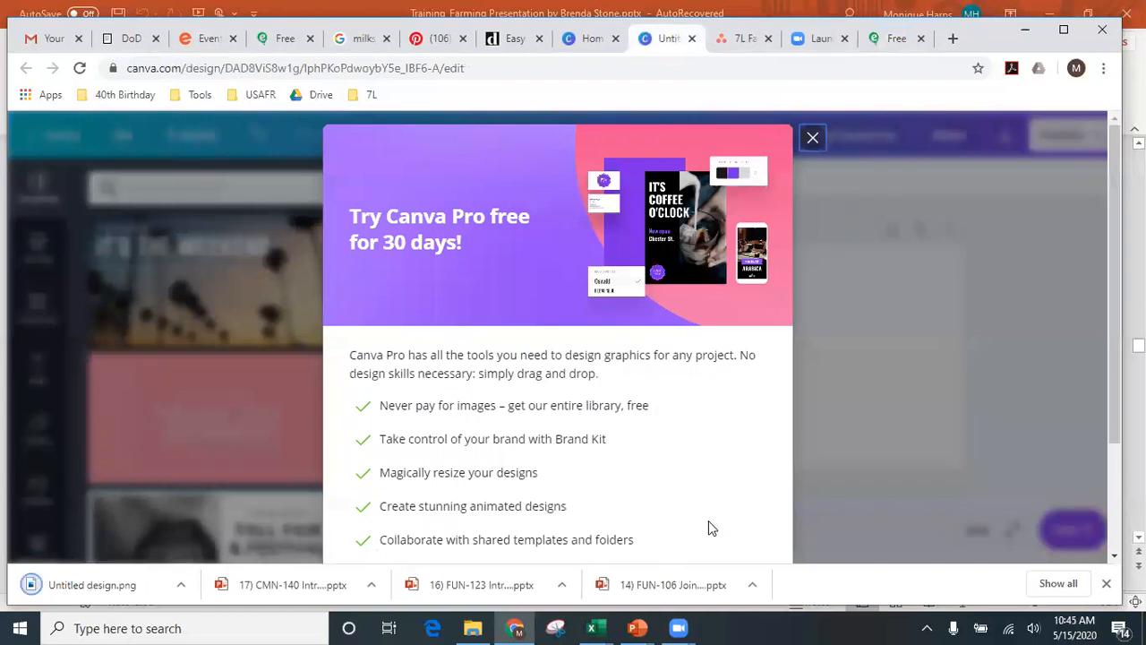
{"action": "left_click", "coordinate": [215, 38]}
{"action": "left_click", "coordinate": [694, 367]}
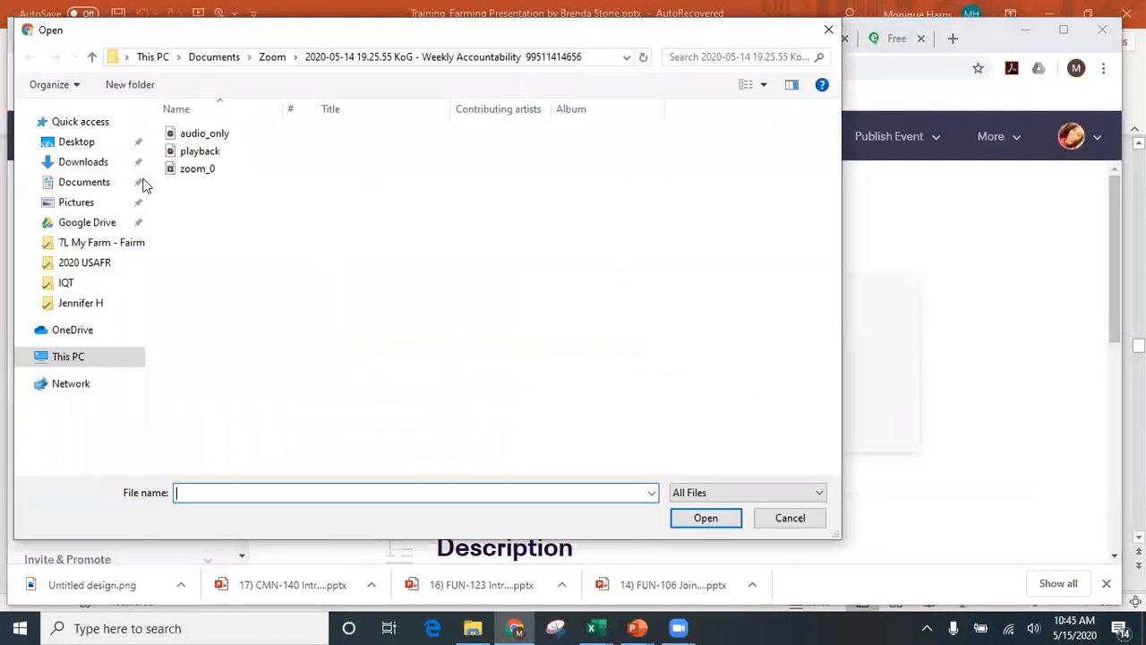
- Upload the downloaded milkshake design from the Desktop and save the crop
{"action": "left_click", "coordinate": [76, 143]}
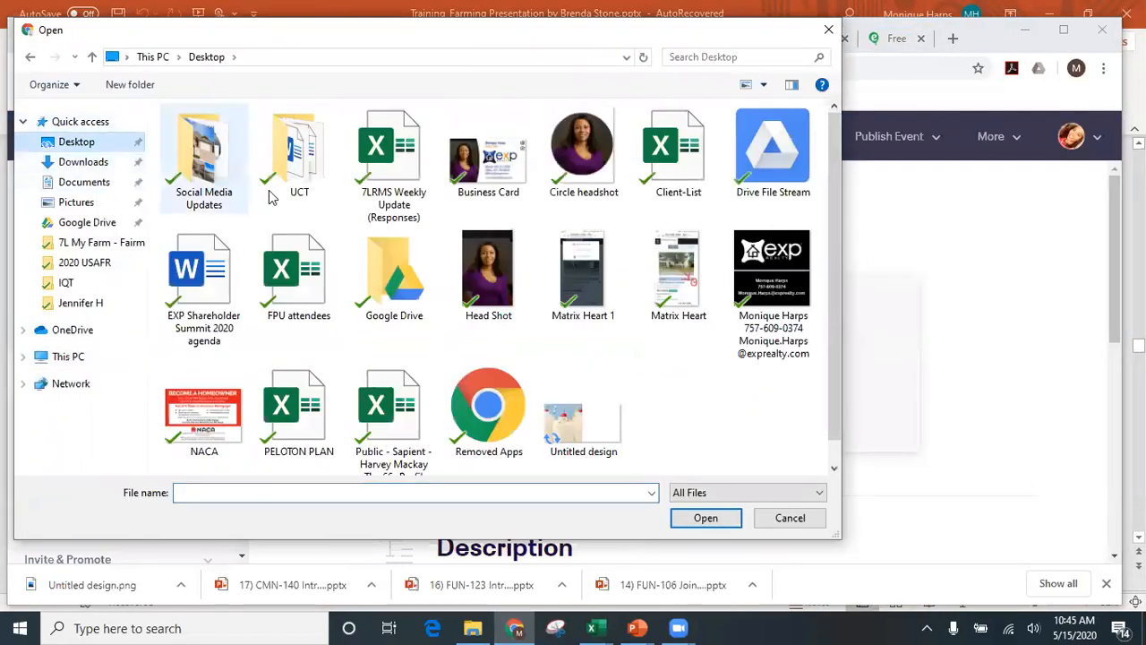
{"action": "double_click", "coordinate": [599, 423]}
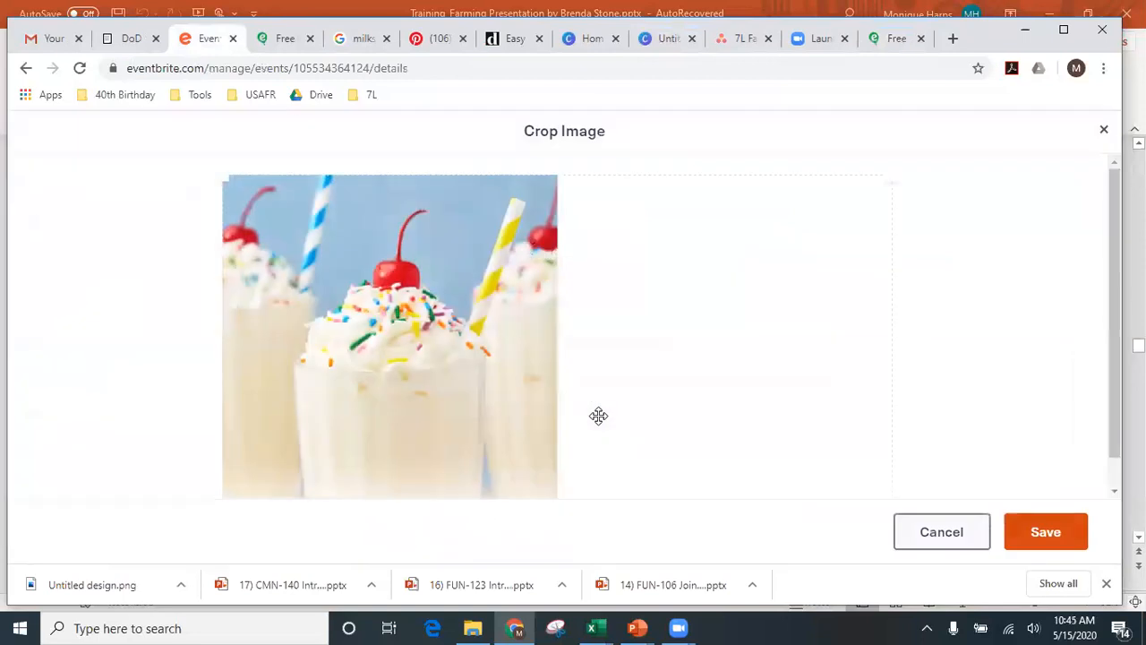
{"action": "left_click", "coordinate": [1046, 532]}
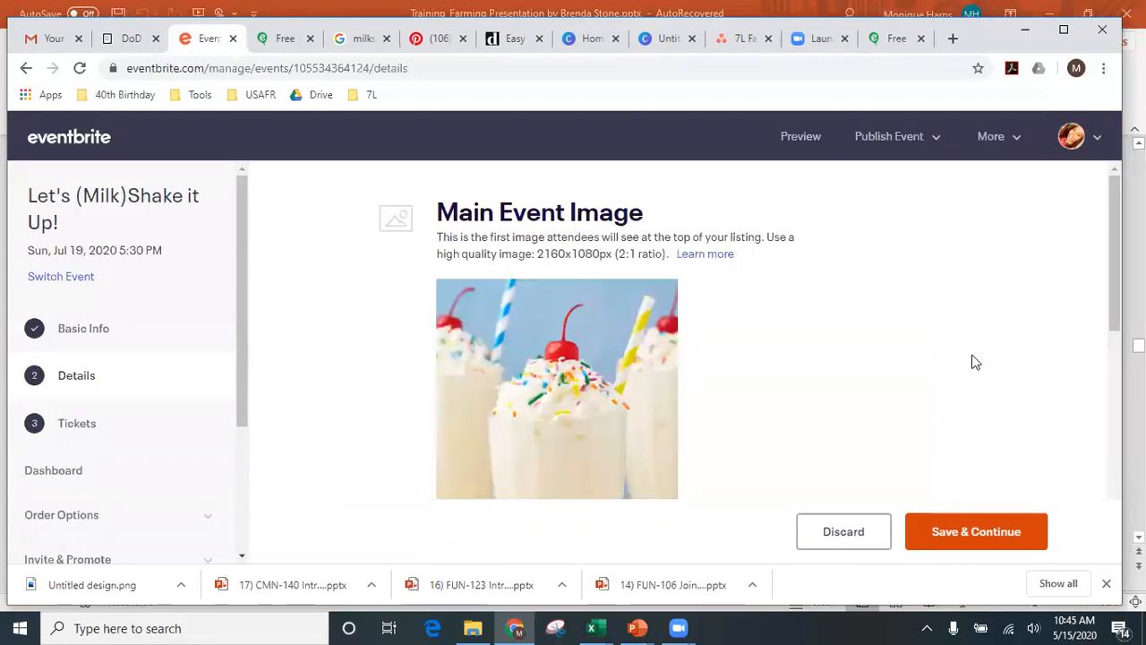
{"action": "scroll", "coordinate": [984, 359], "scroll_direction": "down", "scroll_amount": 1}
{"action": "scroll", "coordinate": [985, 359], "scroll_direction": "down", "scroll_amount": 4}
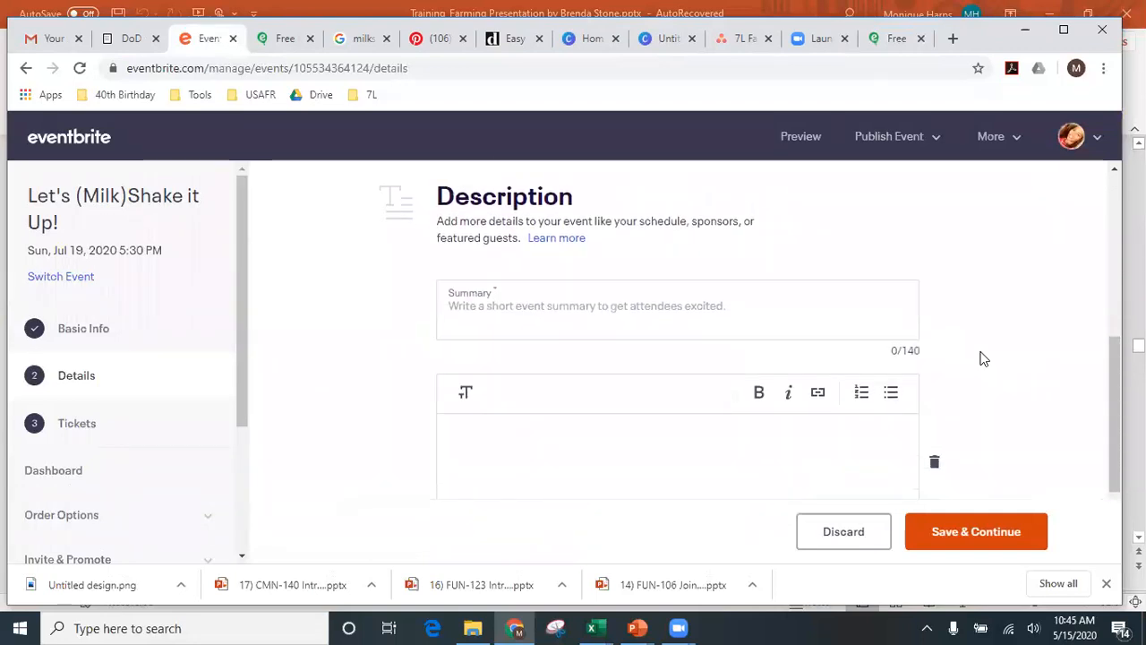
- Select and copy the full host message from the Evite invitation's Details page
{"action": "left_click", "coordinate": [889, 38]}
{"action": "scroll", "coordinate": [399, 336], "scroll_direction": "down", "scroll_amount": 5}
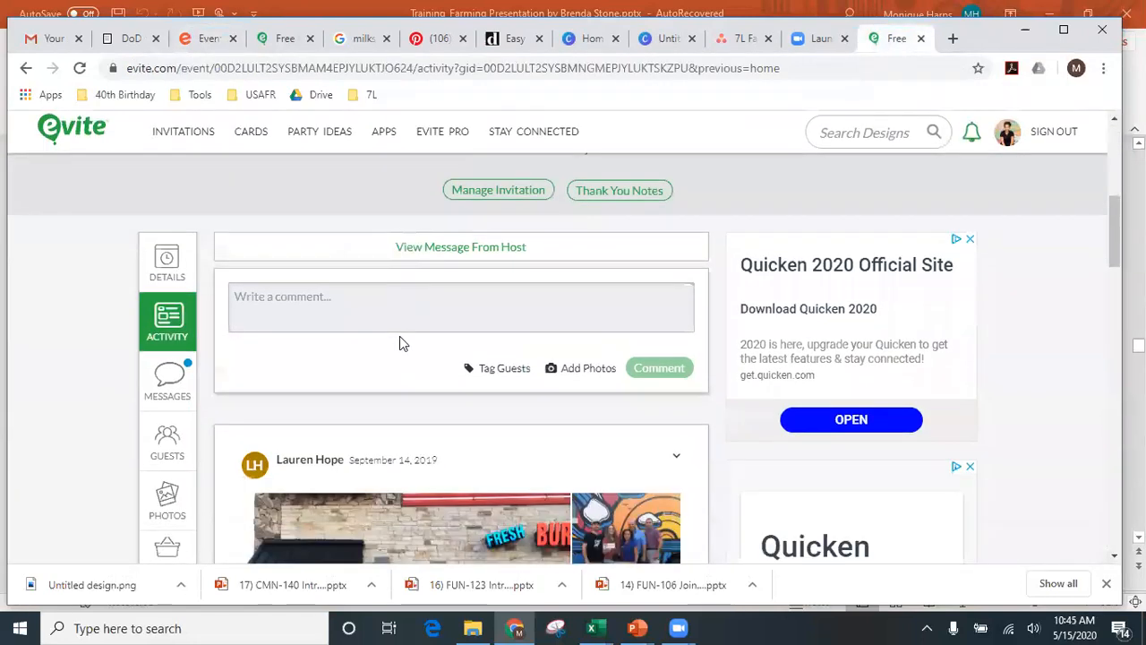
{"action": "scroll", "coordinate": [400, 336], "scroll_direction": "down", "scroll_amount": 2}
{"action": "scroll", "coordinate": [399, 336], "scroll_direction": "up", "scroll_amount": 3}
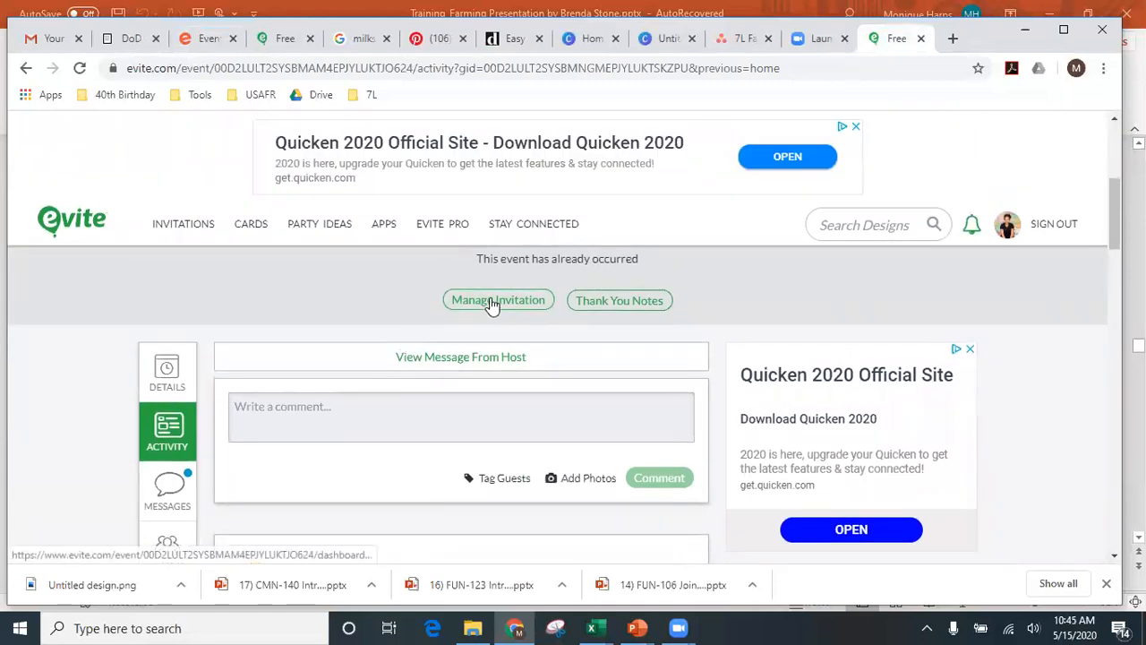
{"action": "left_click", "coordinate": [156, 380]}
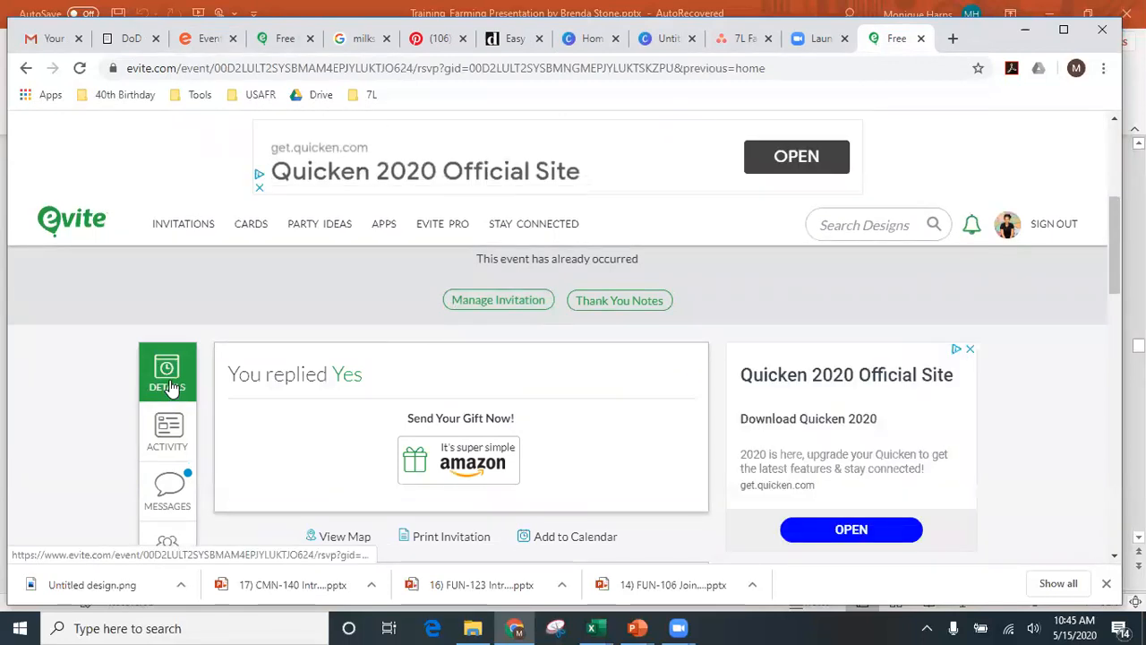
{"action": "scroll", "coordinate": [302, 333], "scroll_direction": "down", "scroll_amount": 3}
{"action": "scroll", "coordinate": [303, 333], "scroll_direction": "down", "scroll_amount": 1}
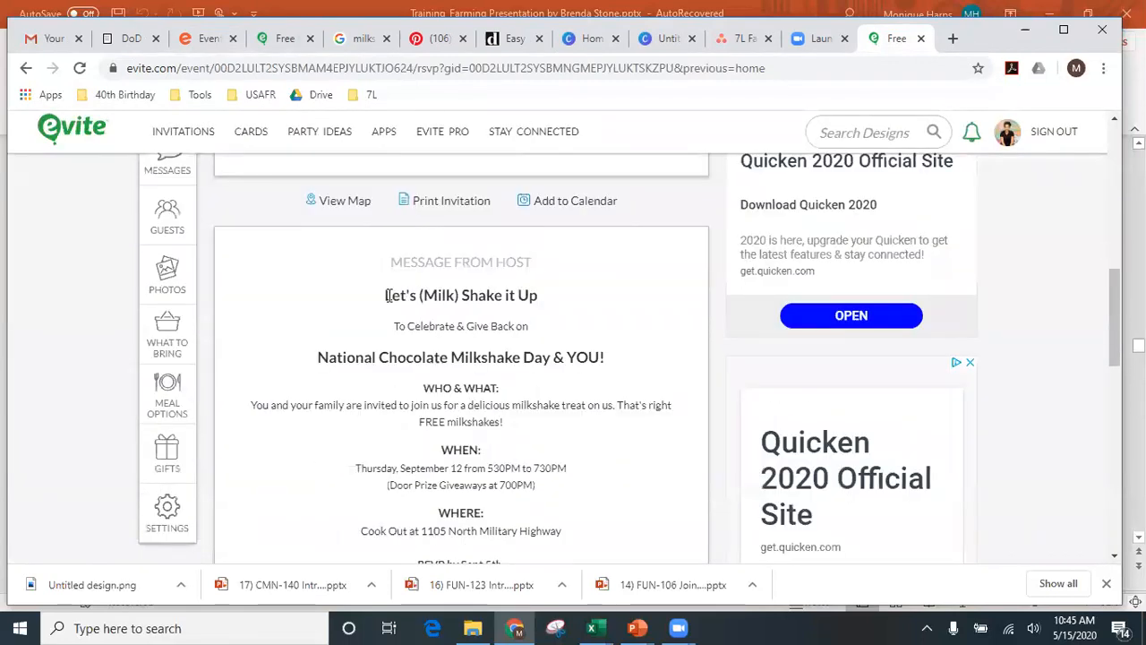
{"action": "left_click_drag", "start_coordinate": [385, 294], "coordinate": [548, 474]}
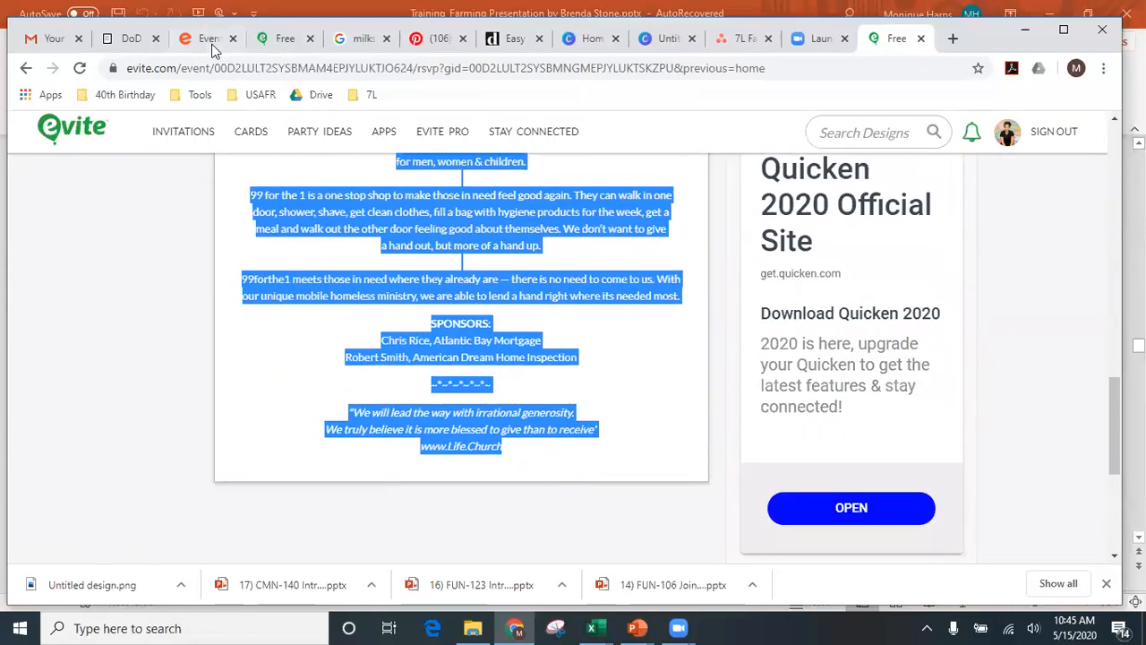
{"action": "left_click", "coordinate": [211, 40]}
- Paste the Evite host message into the Description editor and read through it
{"action": "left_click", "coordinate": [570, 445]}
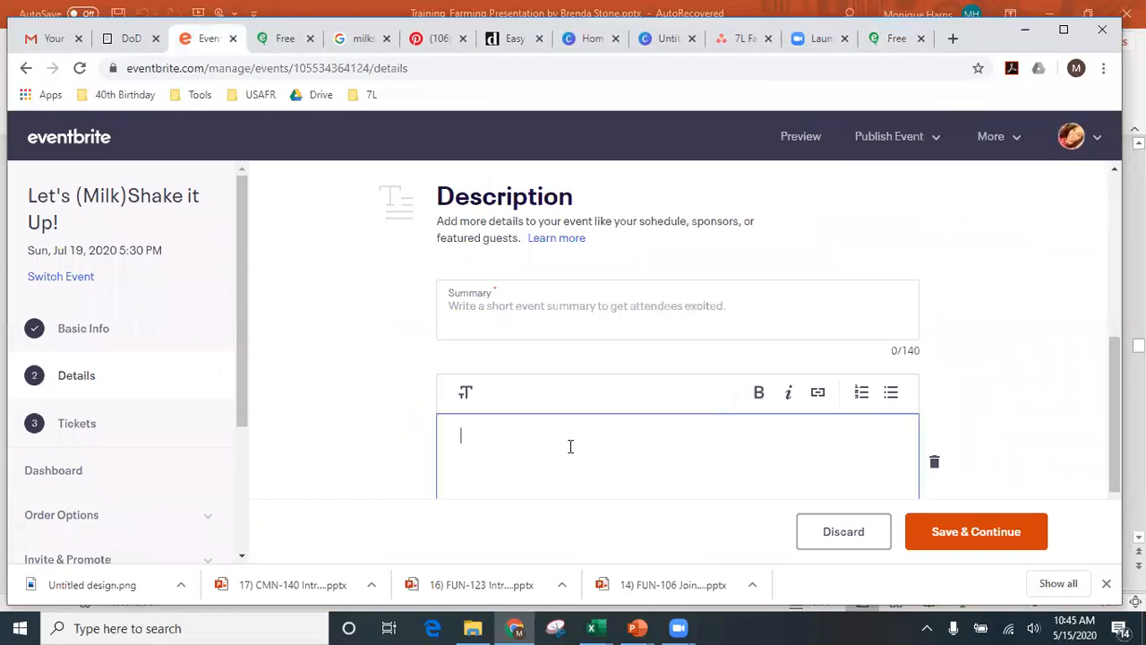
{"action": "key", "text": "ctrl+v"}
{"action": "scroll", "coordinate": [571, 446], "scroll_direction": "up", "scroll_amount": 10}
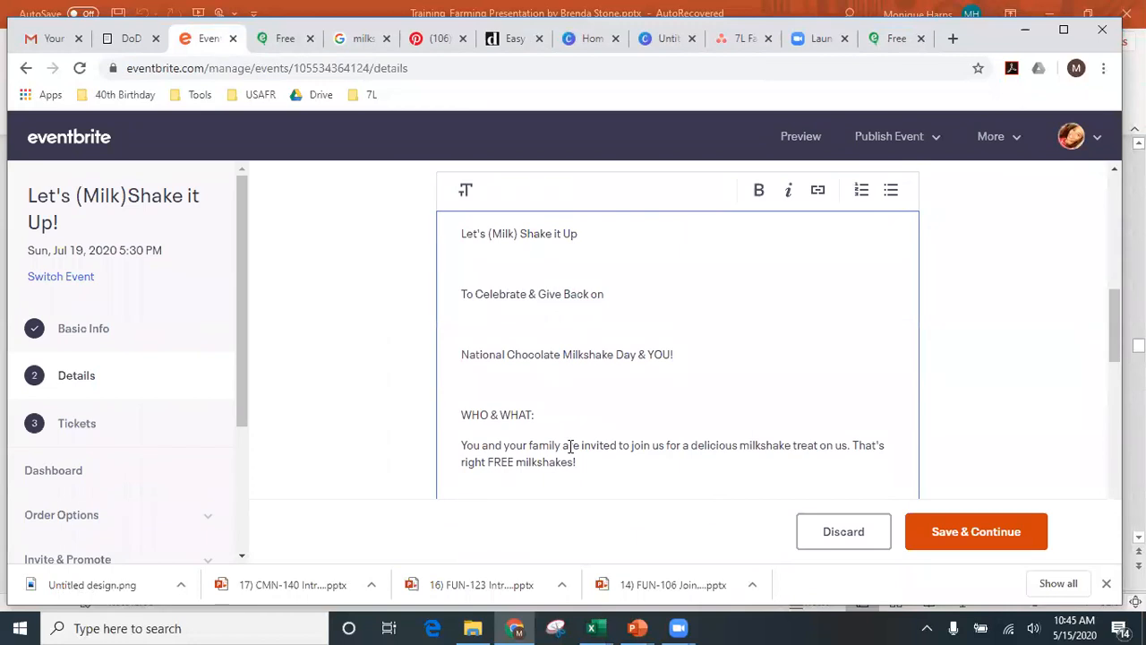
{"action": "scroll", "coordinate": [570, 446], "scroll_direction": "up", "scroll_amount": 1}
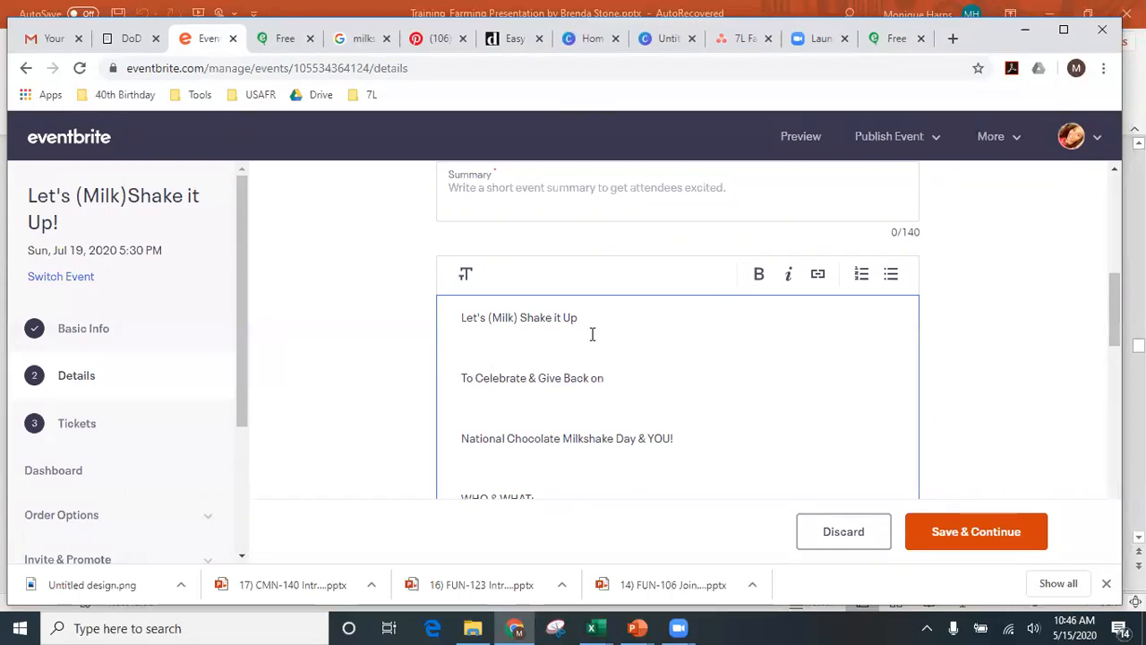
{"action": "scroll", "coordinate": [592, 334], "scroll_direction": "down", "scroll_amount": 2}
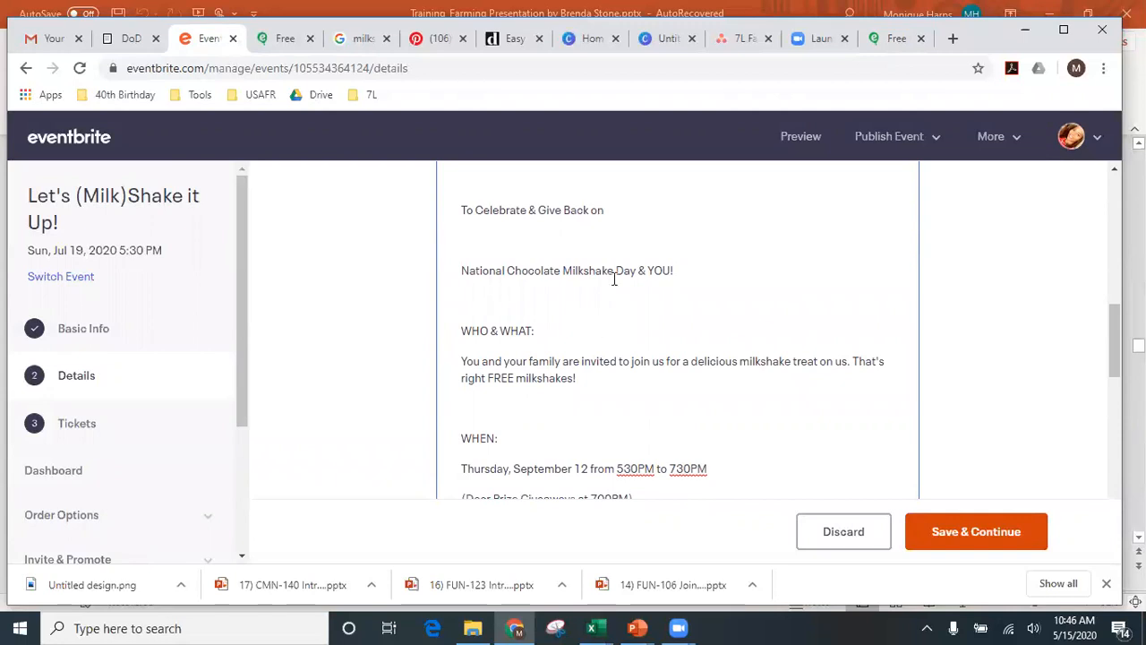
{"action": "left_click_drag", "start_coordinate": [613, 272], "coordinate": [521, 272]}
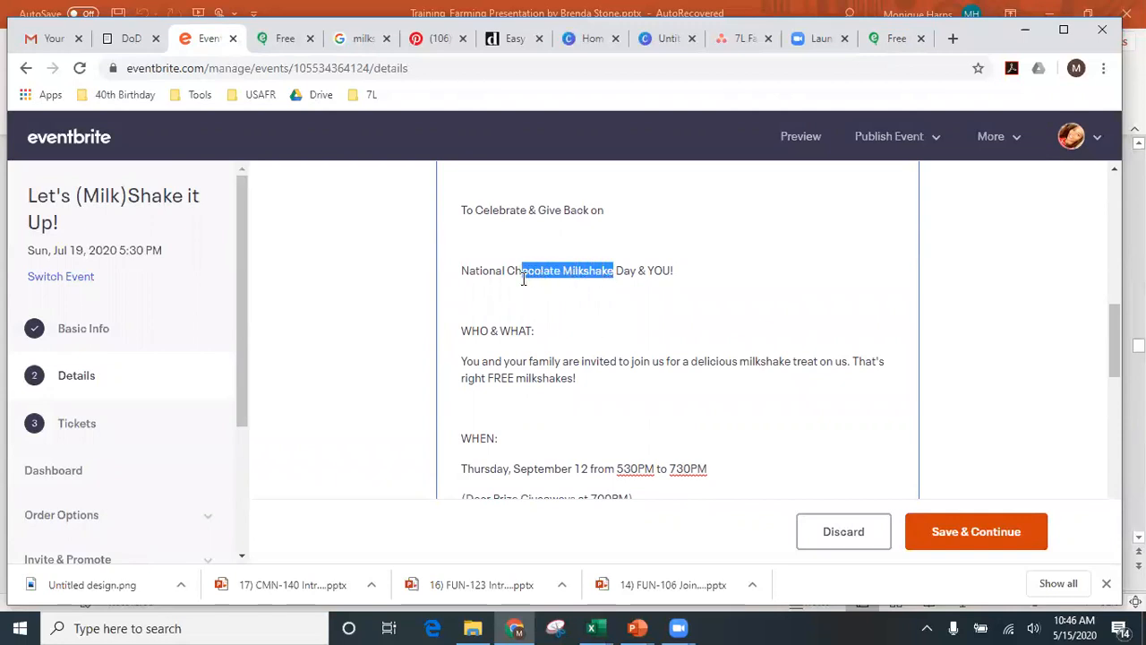
{"action": "scroll", "coordinate": [558, 358], "scroll_direction": "down", "scroll_amount": 1}
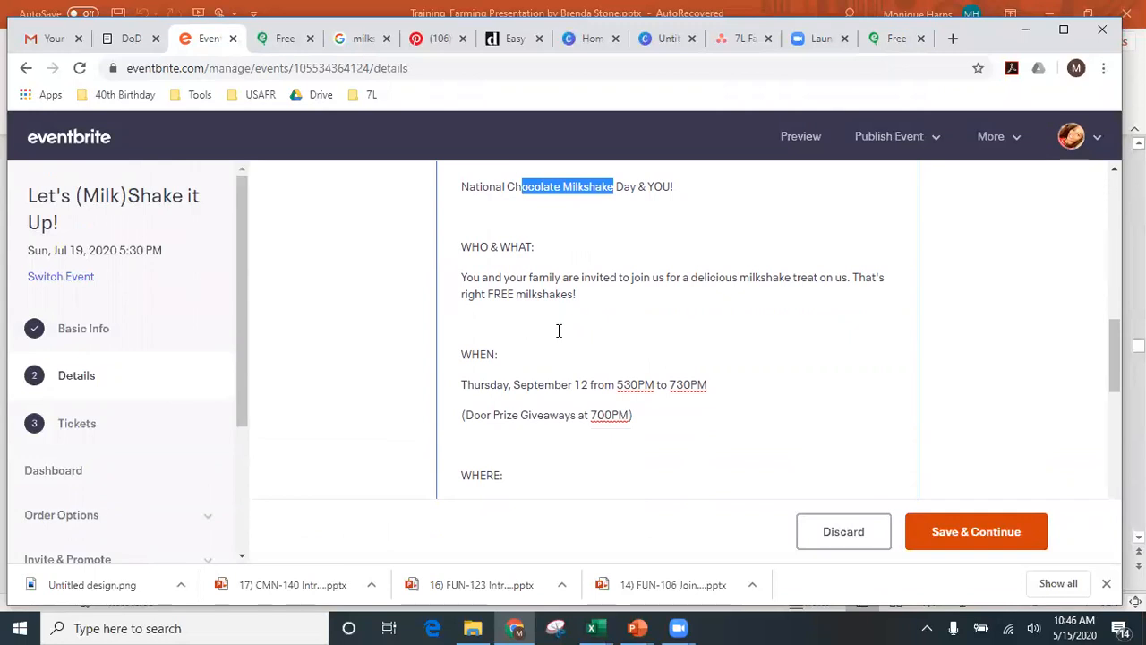
{"action": "left_click", "coordinate": [566, 306]}
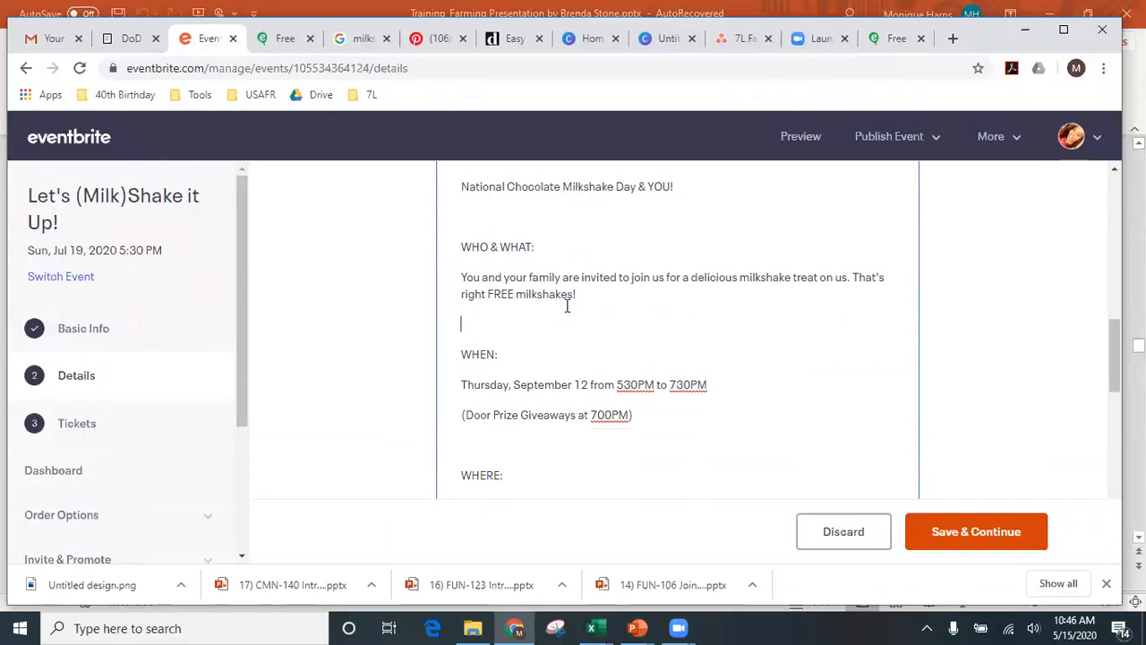
{"action": "scroll", "coordinate": [585, 394], "scroll_direction": "down", "scroll_amount": 2}
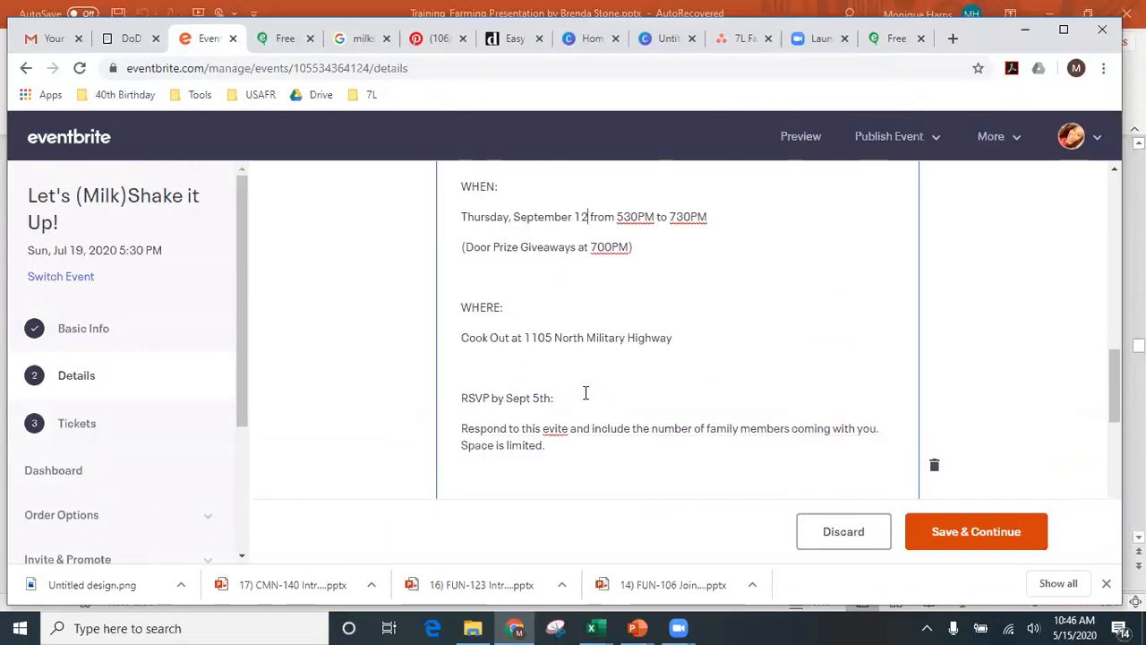
{"action": "scroll", "coordinate": [586, 394], "scroll_direction": "down", "scroll_amount": 2}
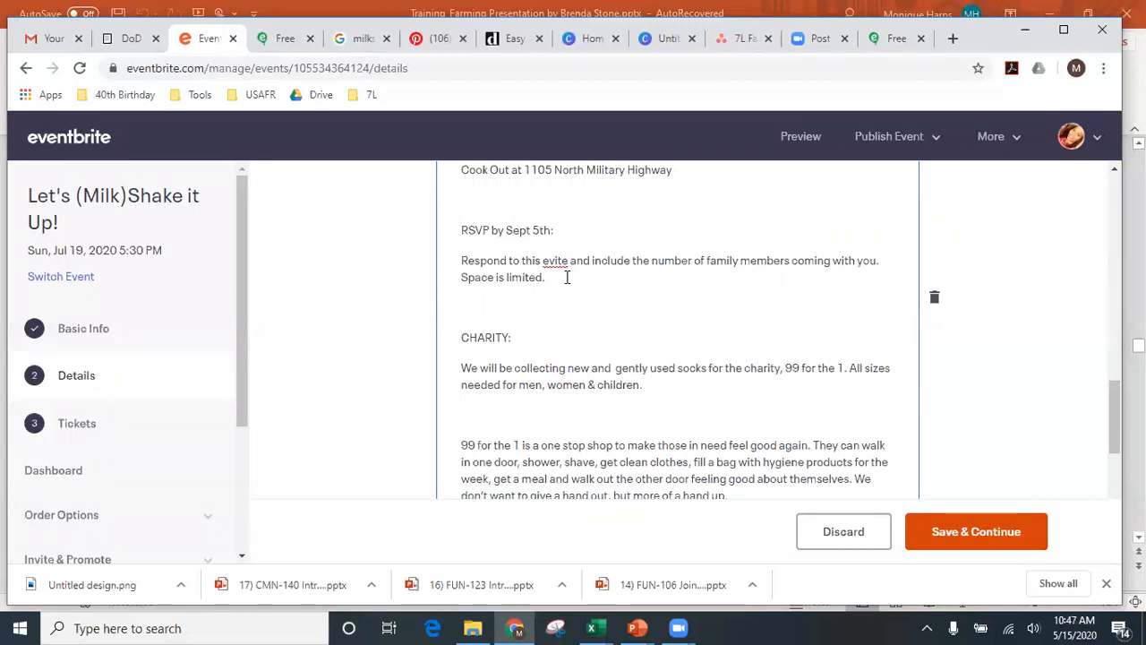
- Attempt Save & Continue below the description, triggering the required-fields error
{"action": "scroll", "coordinate": [567, 277], "scroll_direction": "down", "scroll_amount": 2}
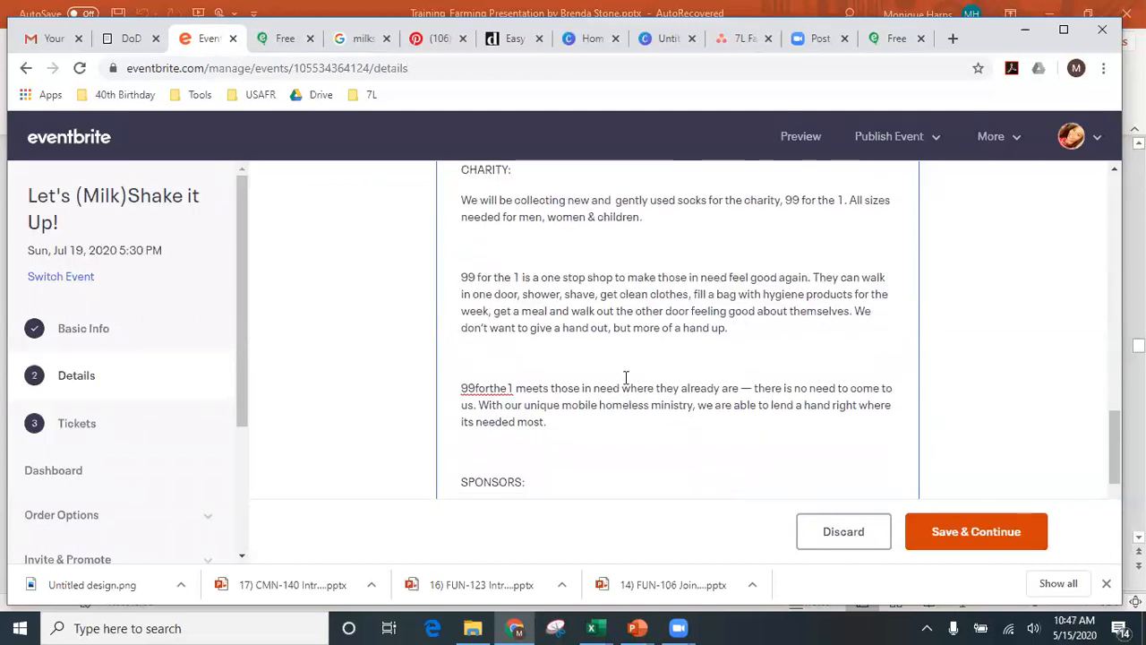
{"action": "scroll", "coordinate": [637, 404], "scroll_direction": "down", "scroll_amount": 3}
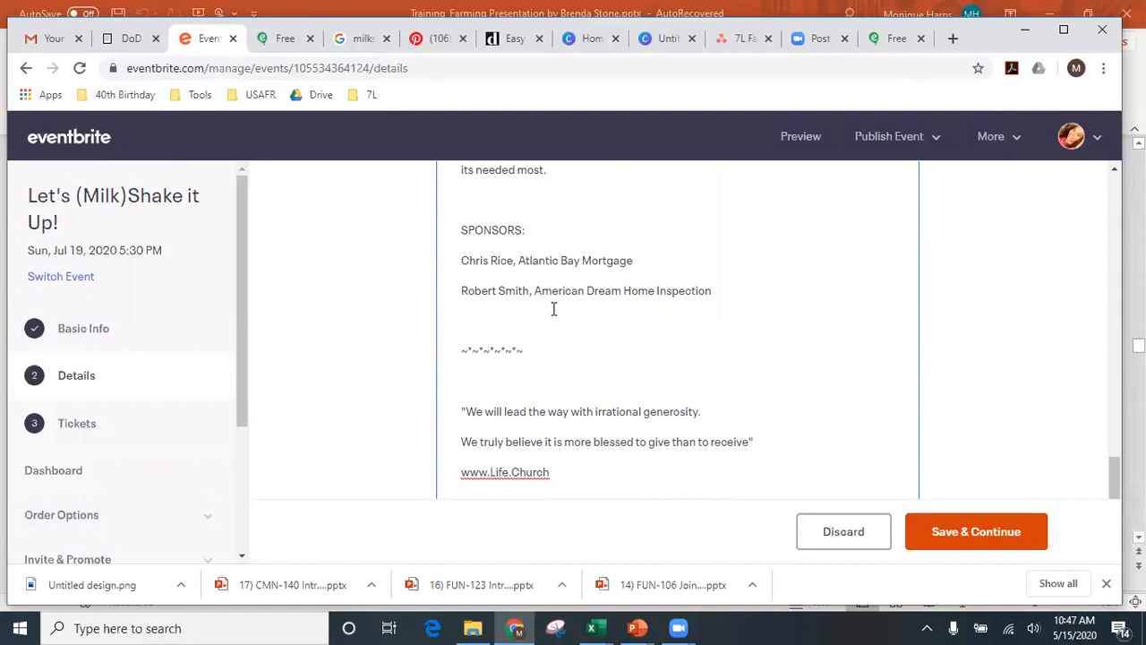
{"action": "scroll", "coordinate": [553, 308], "scroll_direction": "down", "scroll_amount": 2}
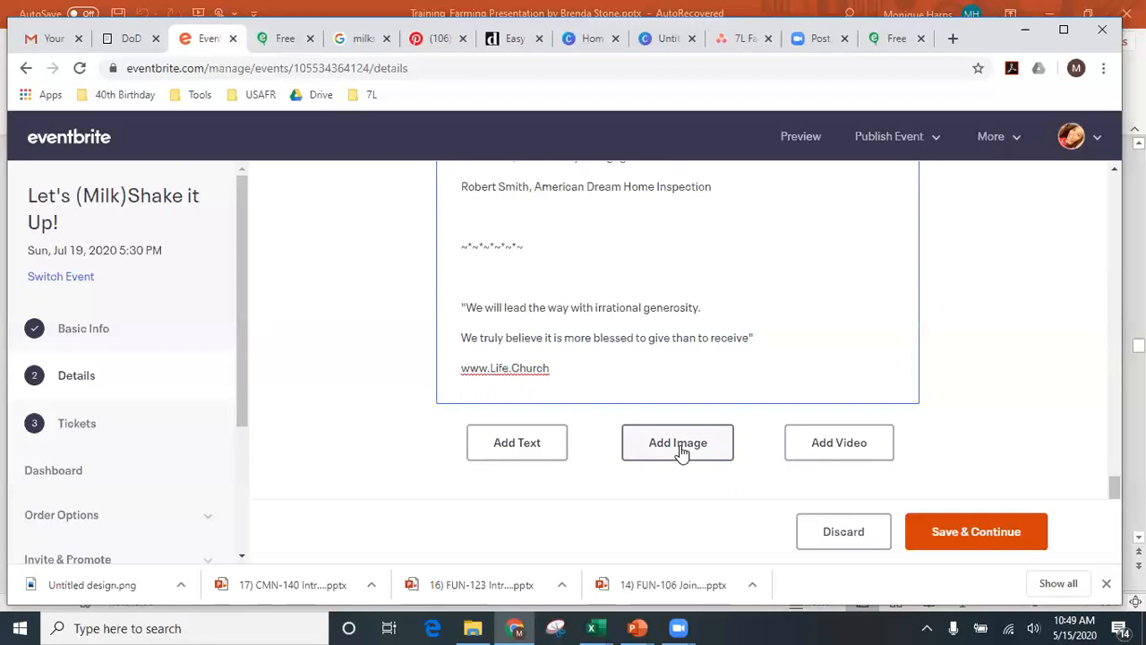
{"action": "left_click", "coordinate": [959, 537]}
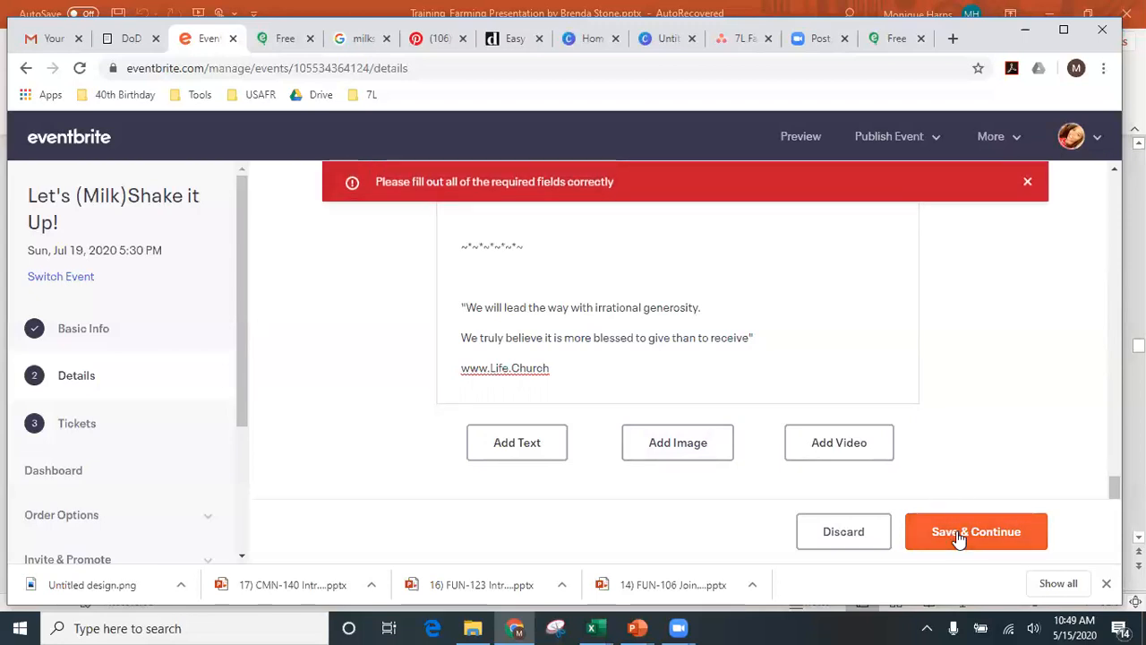
- Paste the 'You and your family…FREE milkshakes!' sentence into Summary and save the details
{"action": "left_click", "coordinate": [803, 329]}
{"action": "scroll", "coordinate": [803, 329], "scroll_direction": "up", "scroll_amount": 3}
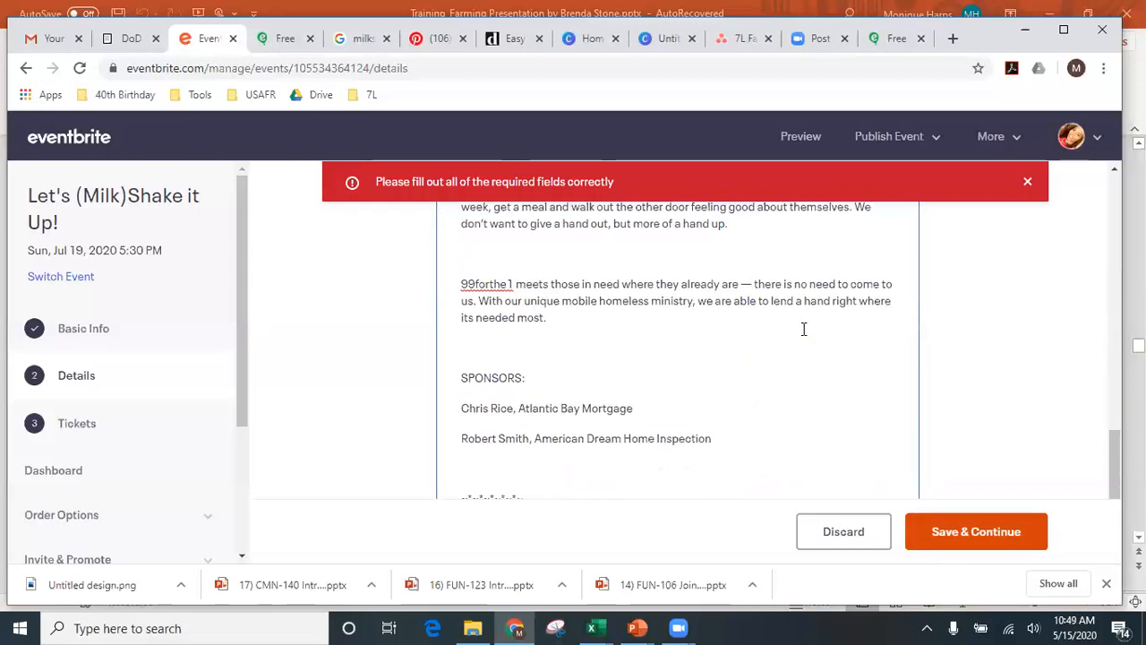
{"action": "scroll", "coordinate": [803, 329], "scroll_direction": "up", "scroll_amount": 10}
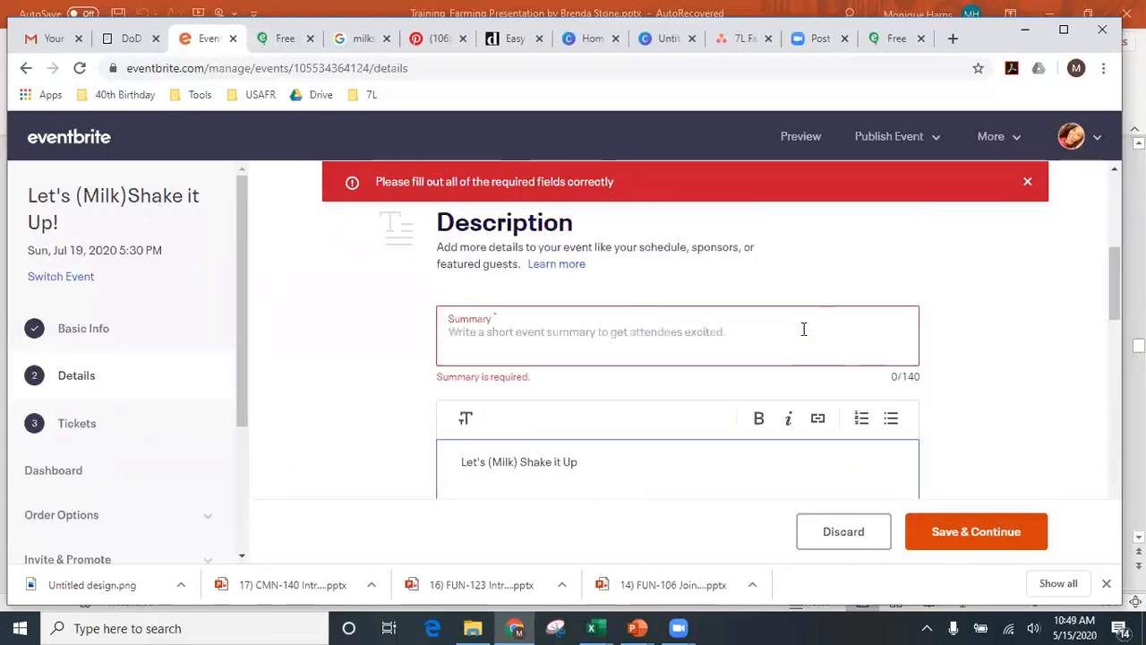
{"action": "left_click", "coordinate": [792, 355]}
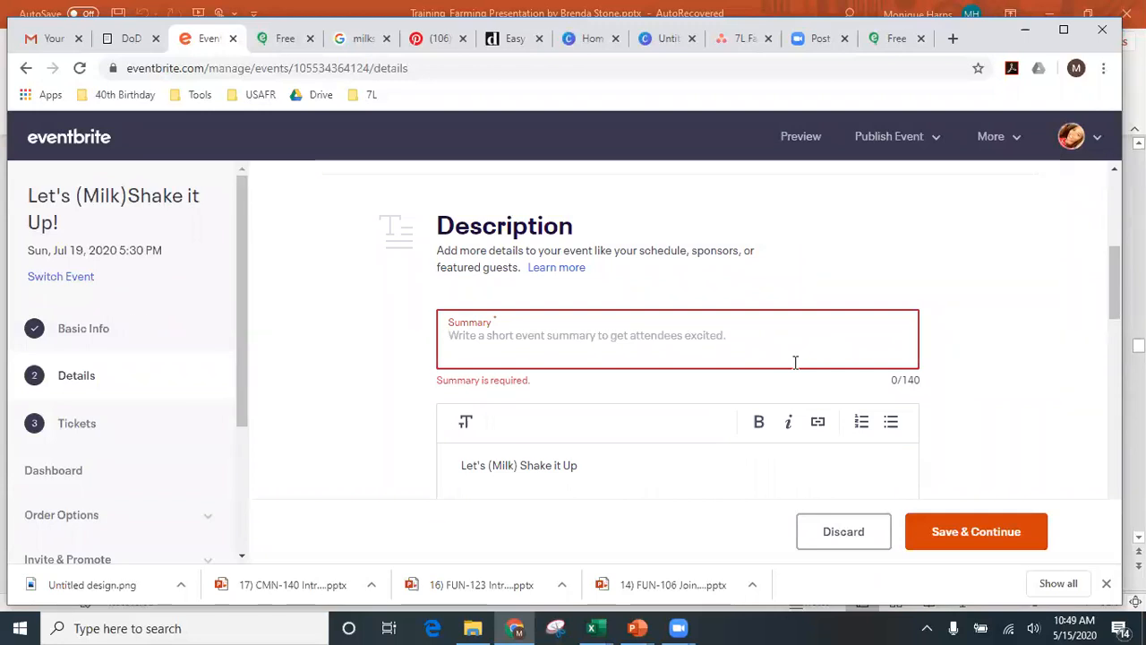
{"action": "scroll", "coordinate": [793, 368], "scroll_direction": "down", "scroll_amount": 4}
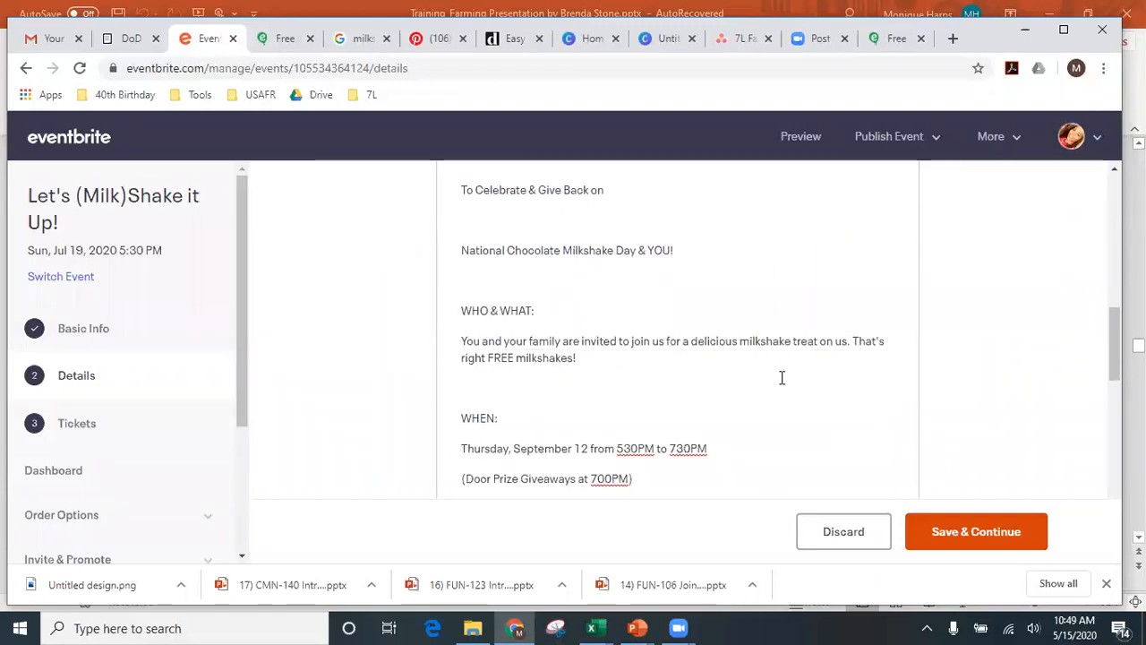
{"action": "left_click_drag", "start_coordinate": [579, 359], "coordinate": [446, 324]}
{"action": "key", "text": "ctrl+c"}
{"action": "scroll", "coordinate": [475, 333], "scroll_direction": "up", "scroll_amount": 4}
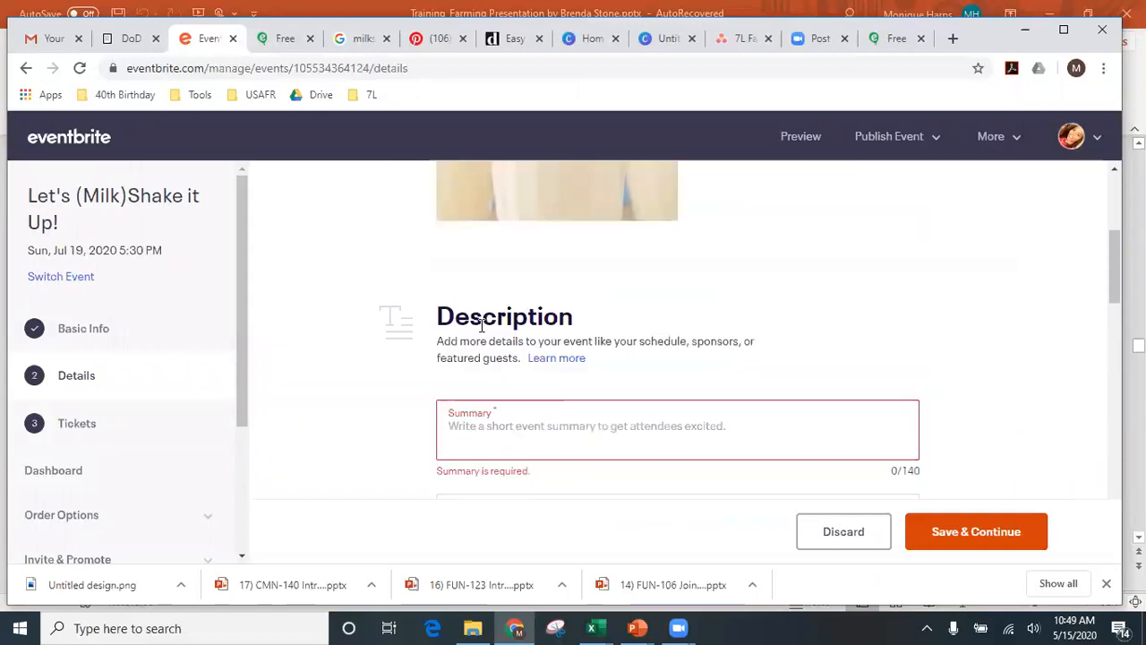
{"action": "scroll", "coordinate": [506, 374], "scroll_direction": "down", "scroll_amount": 1}
{"action": "left_click", "coordinate": [506, 345]}
{"action": "key", "text": "ctrl+v"}
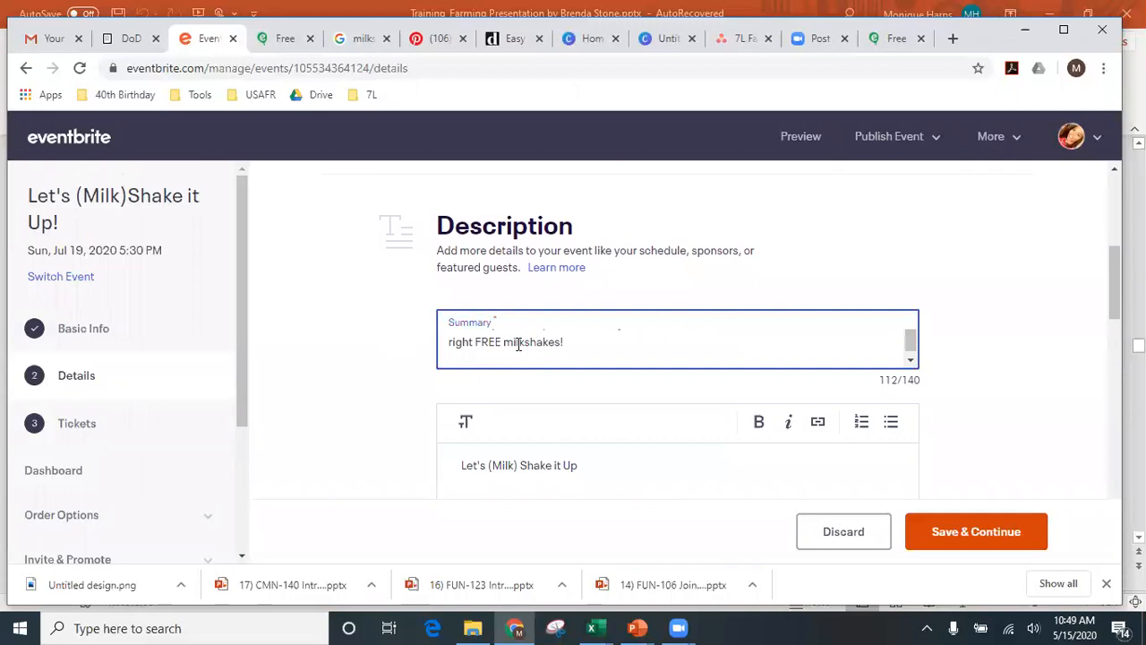
{"action": "left_click", "coordinate": [983, 396]}
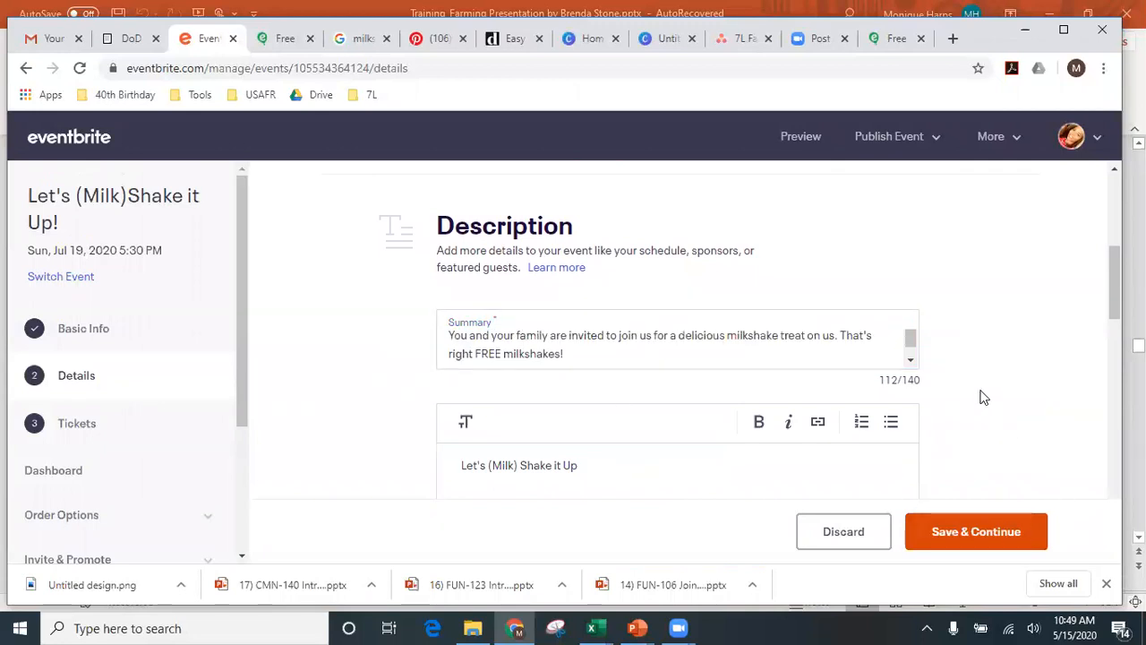
{"action": "left_click", "coordinate": [983, 533]}
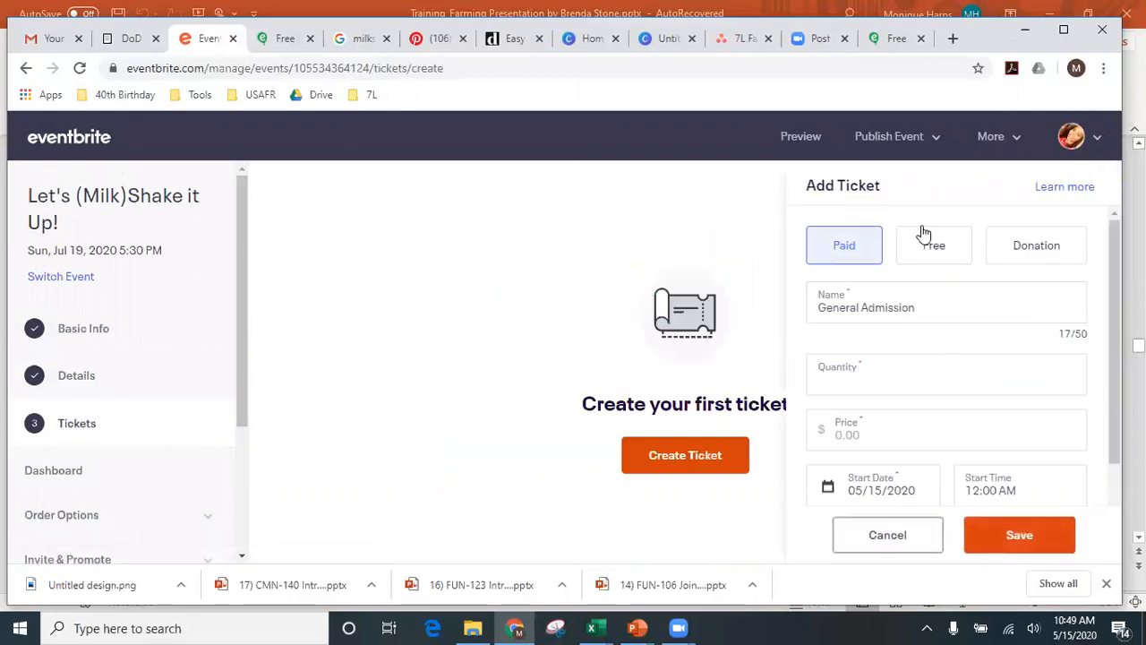
- Make the new ticket free, name it 'Yes', and set 100 available
{"action": "left_click_drag", "start_coordinate": [916, 308], "coordinate": [797, 302]}
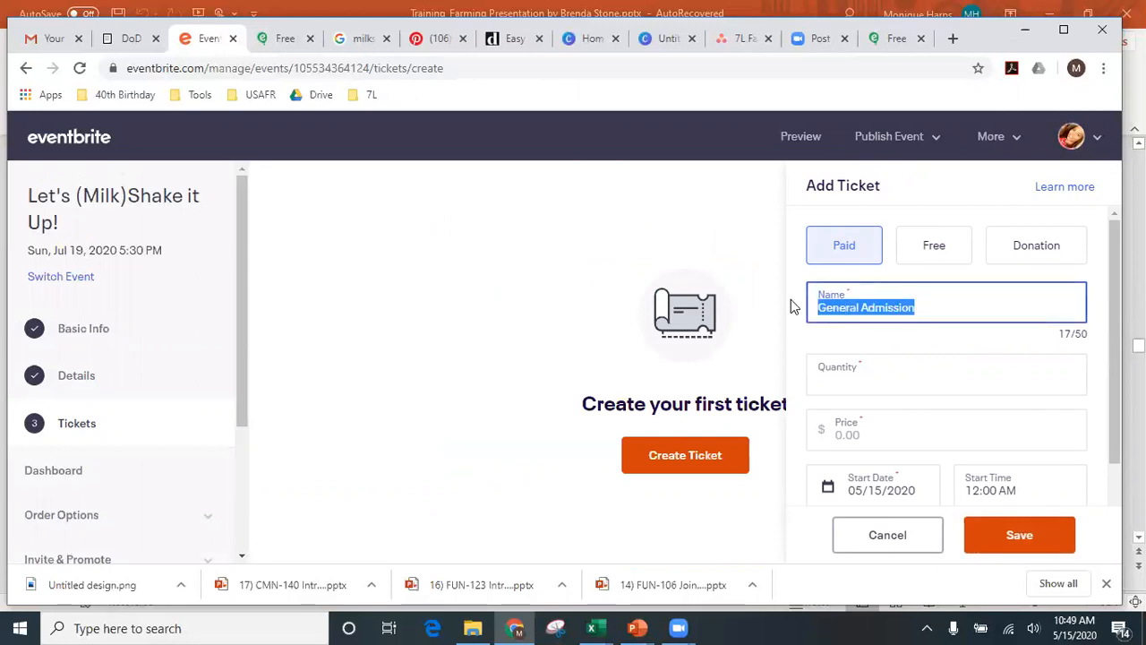
{"action": "left_click", "coordinate": [929, 249]}
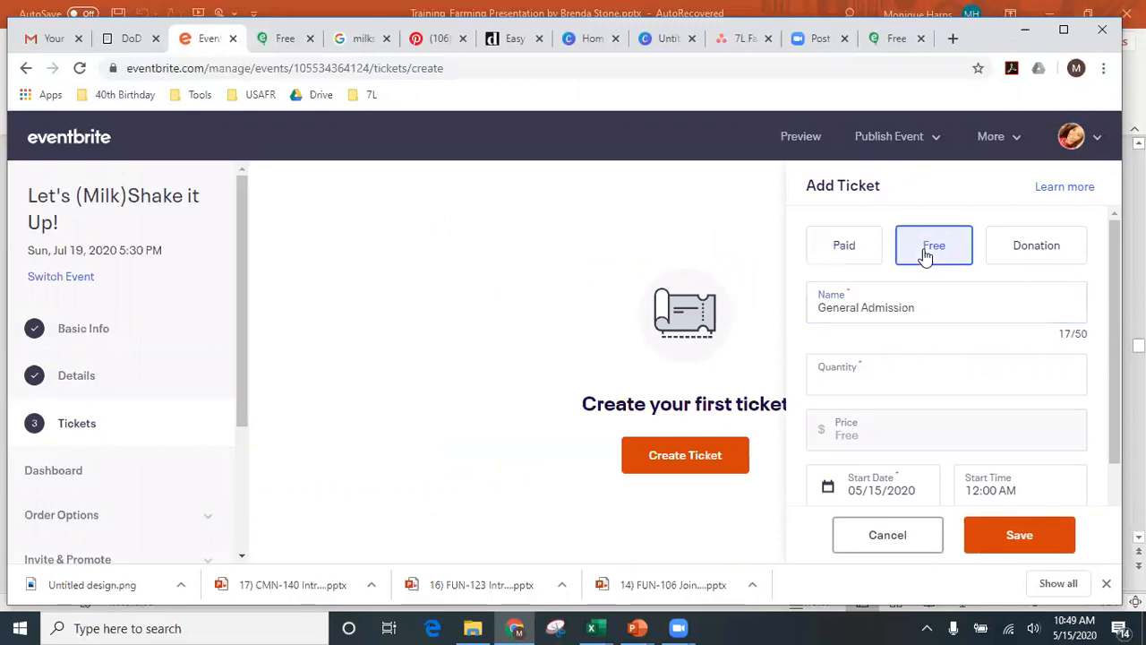
{"action": "left_click_drag", "start_coordinate": [916, 307], "coordinate": [814, 300]}
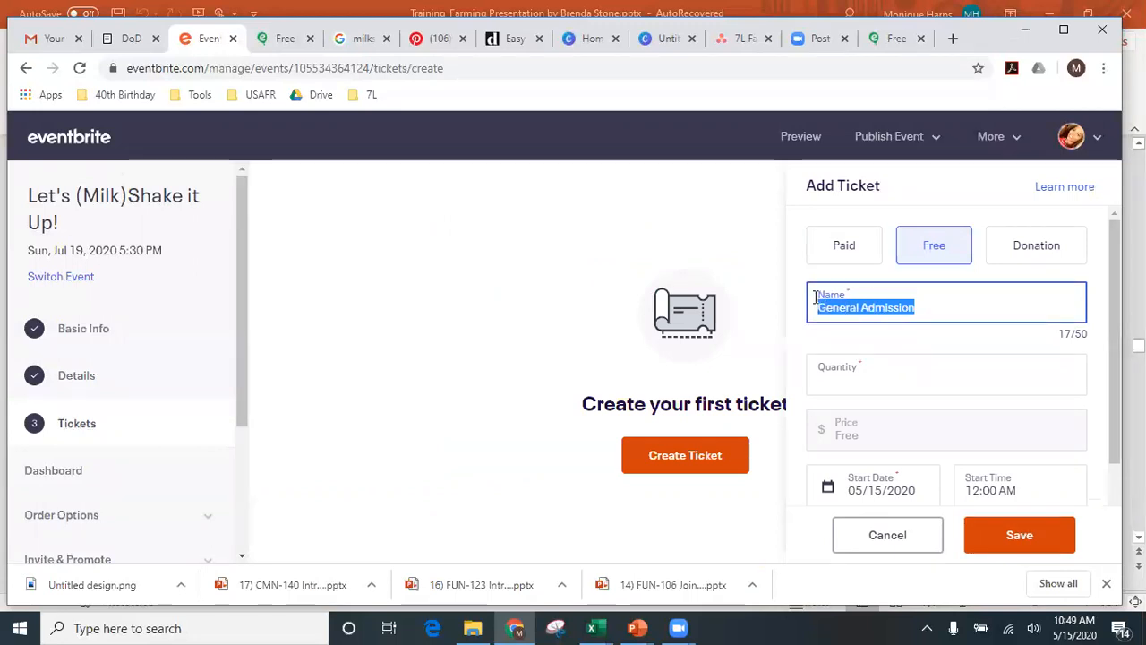
{"action": "type", "text": "Yes"}
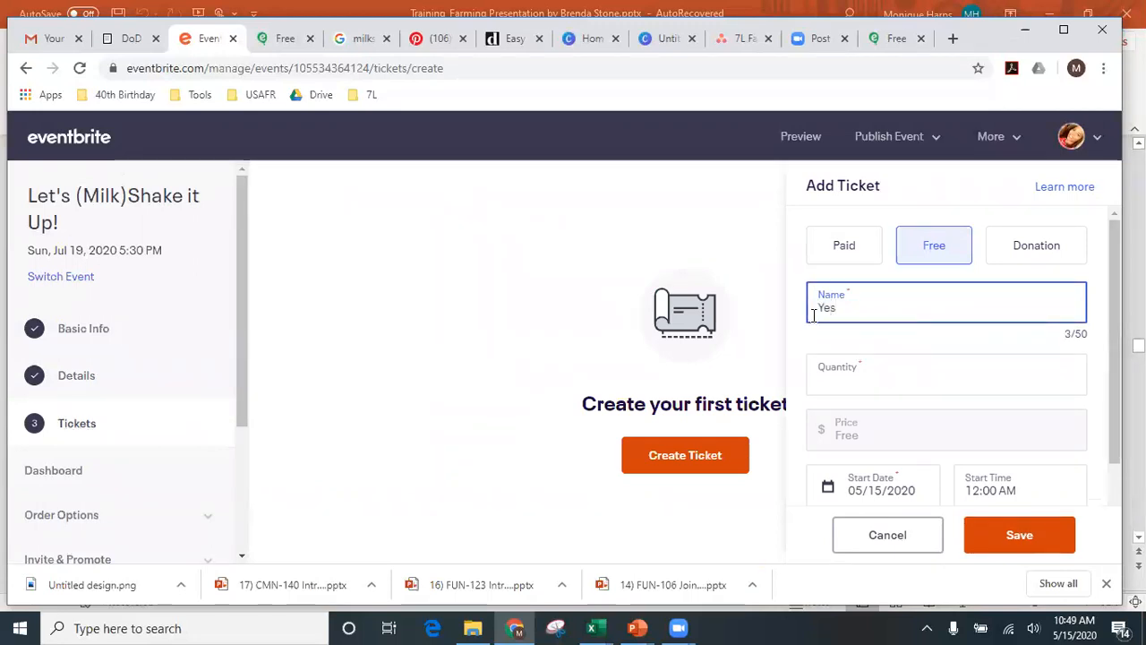
{"action": "left_click", "coordinate": [887, 383]}
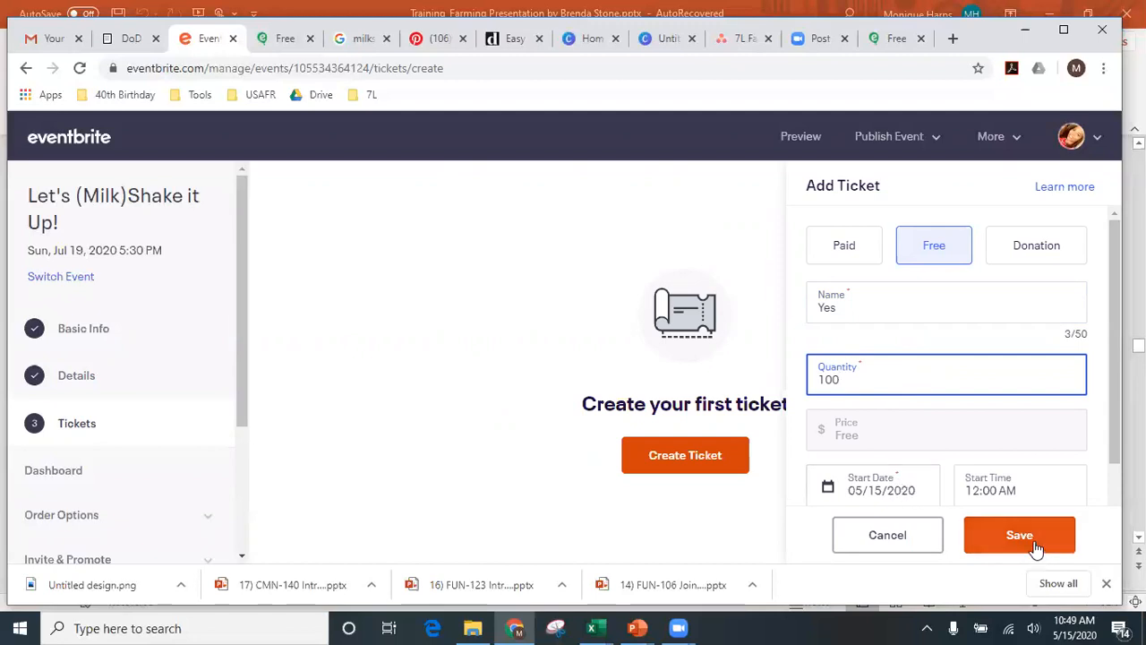
- Expand Advanced Settings, leave the description empty, and save the Yes ticket
{"action": "scroll", "coordinate": [1009, 481], "scroll_direction": "down", "scroll_amount": 2}
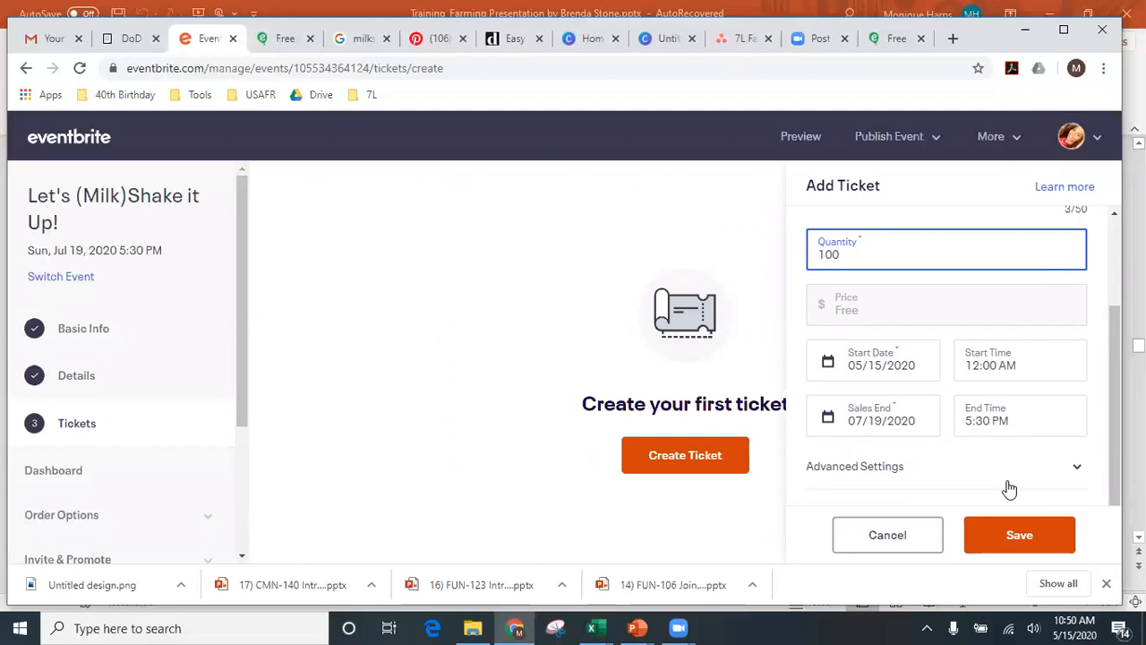
{"action": "left_click", "coordinate": [884, 467]}
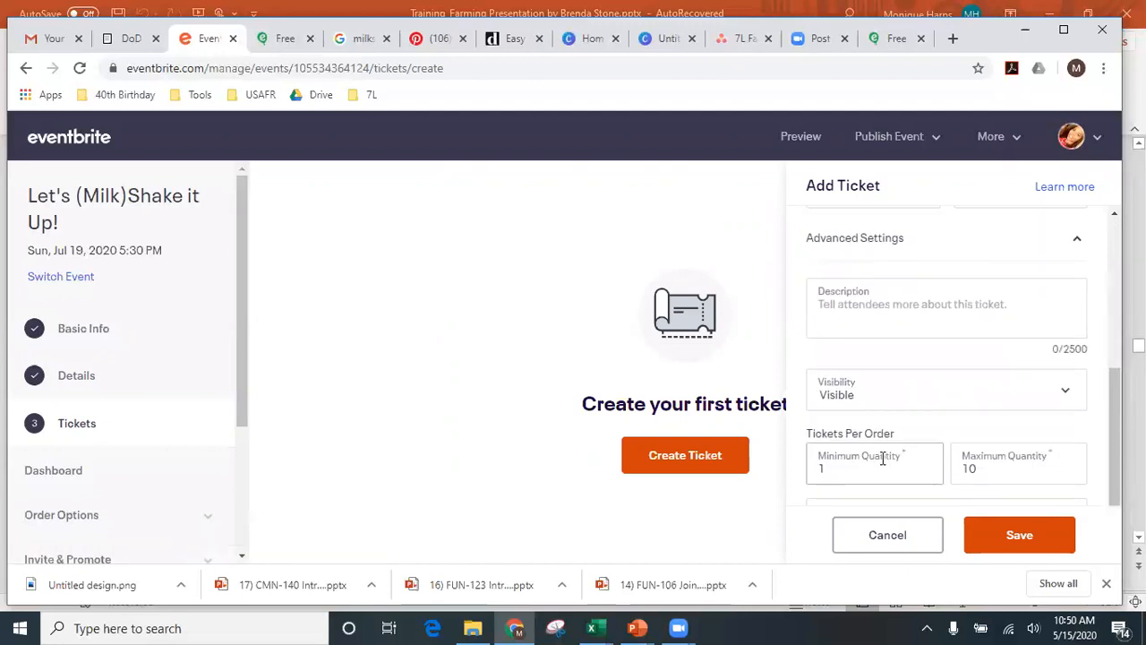
{"action": "left_click", "coordinate": [930, 305]}
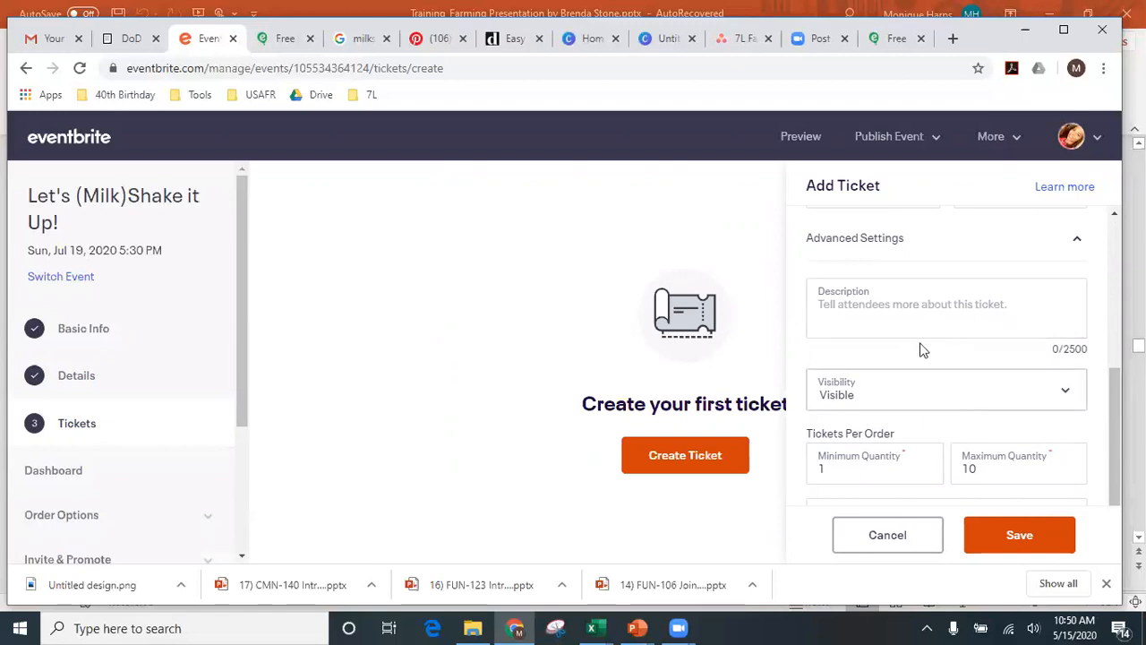
{"action": "left_click", "coordinate": [887, 310]}
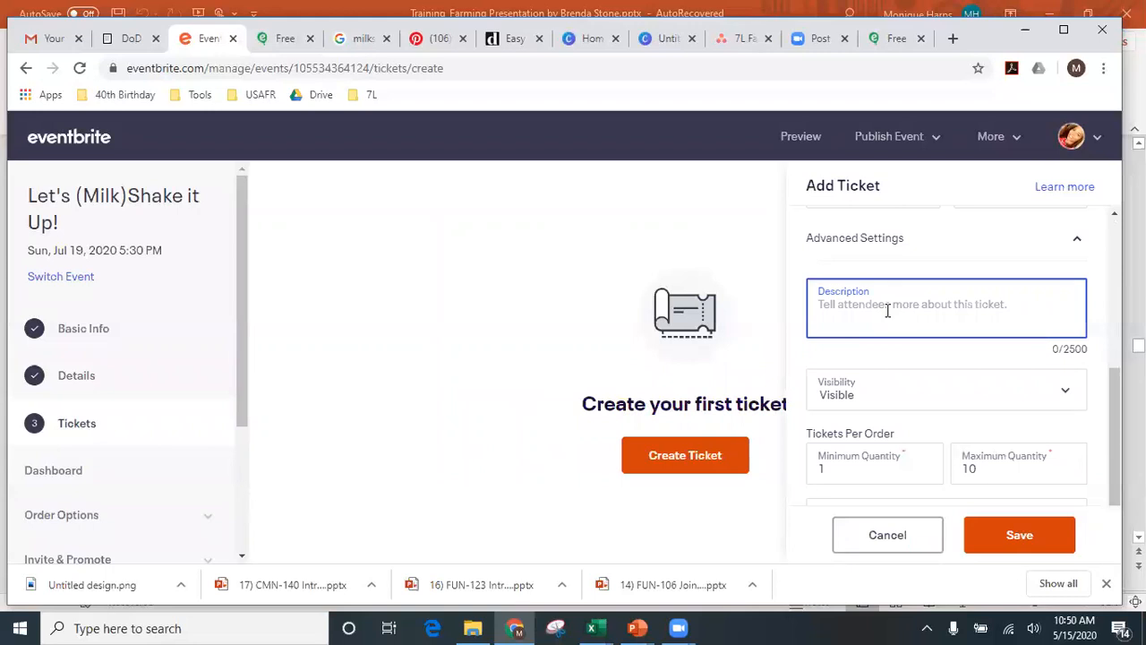
{"action": "type", "text": "PR"}
{"action": "key", "text": "BackSpace"}
{"action": "type", "text": "RSV"}
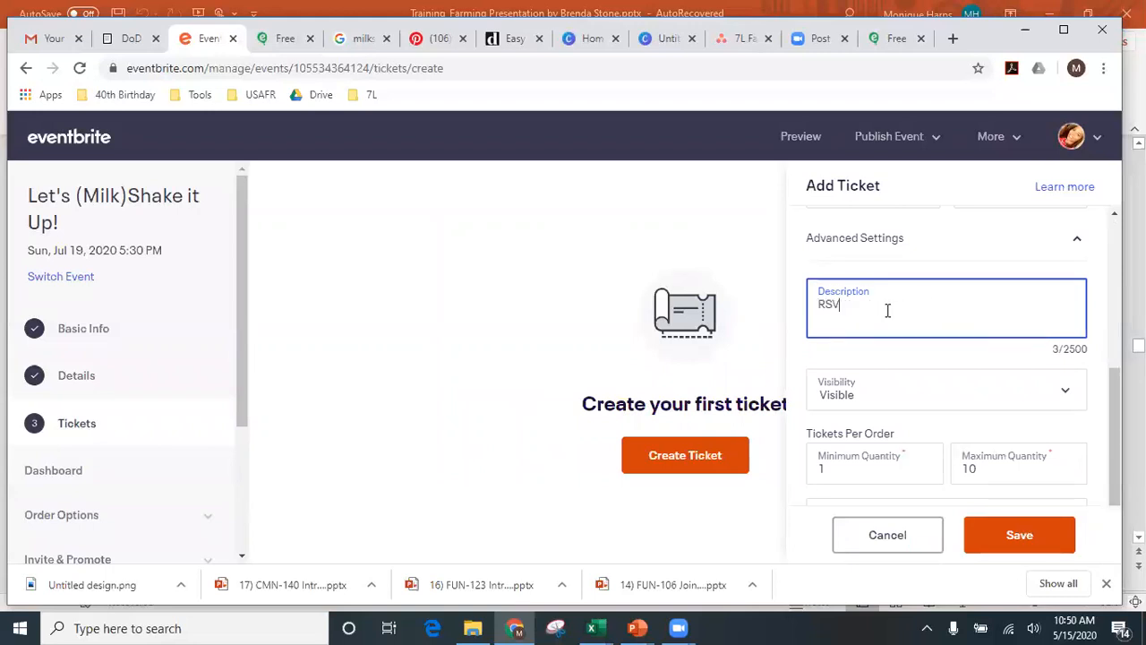
{"action": "type", "text": "P YES"}
{"action": "key", "text": "BackSpace"}
{"action": "key", "text": "BackSpace"}
{"action": "key", "text": "BackSpace"}
{"action": "key", "text": "BackSpace"}
{"action": "key", "text": "BackSpace"}
{"action": "key", "text": "BackSpace"}
{"action": "key", "text": "BackSpace"}
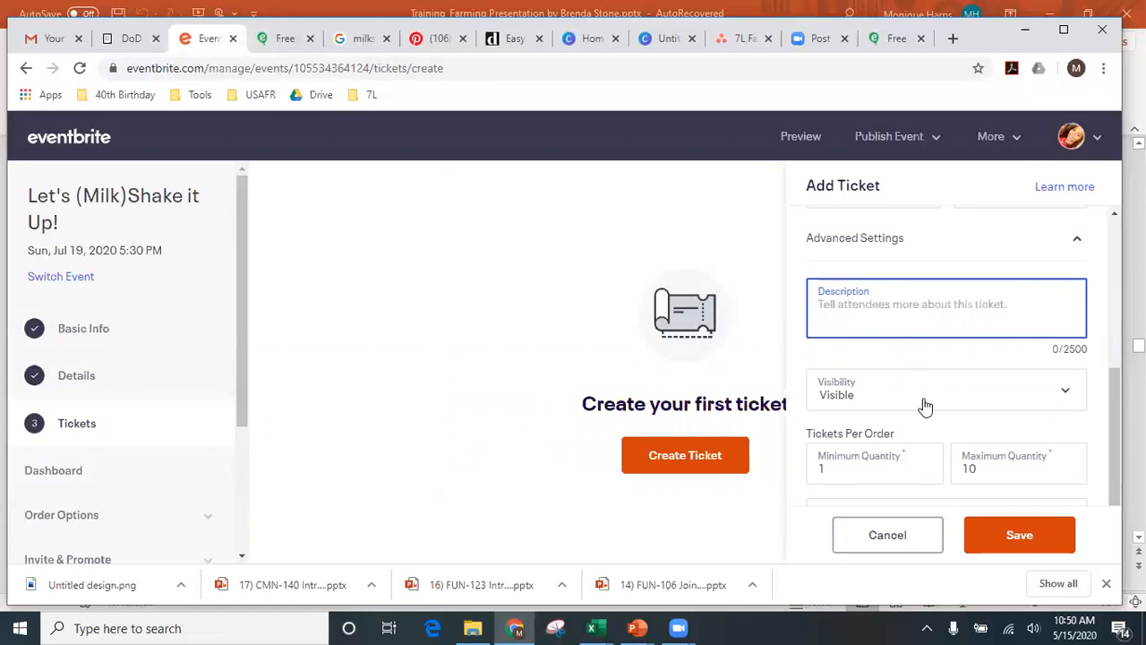
{"action": "scroll", "coordinate": [865, 461], "scroll_direction": "up", "scroll_amount": 2}
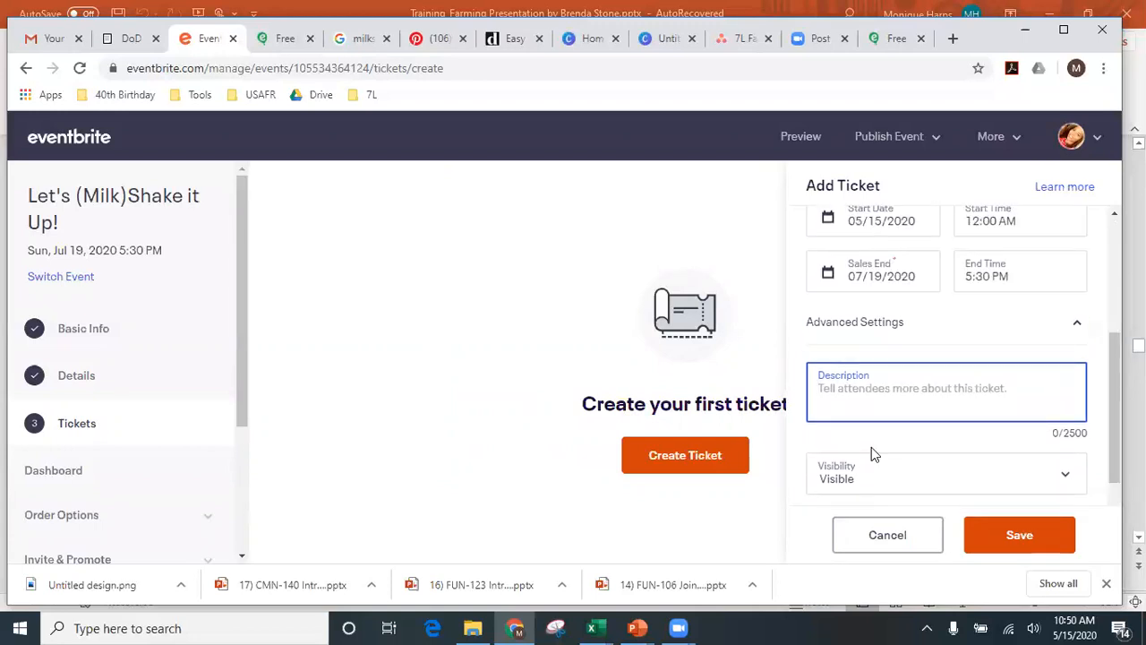
{"action": "scroll", "coordinate": [872, 452], "scroll_direction": "down", "scroll_amount": 3}
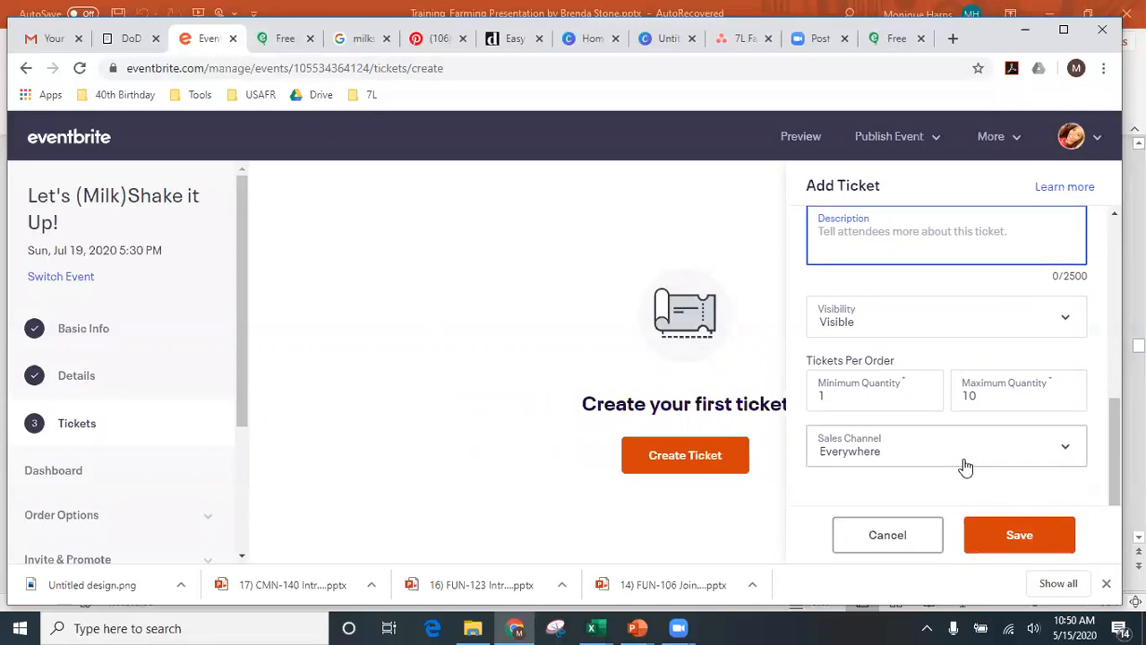
{"action": "scroll", "coordinate": [964, 466], "scroll_direction": "up", "scroll_amount": 2}
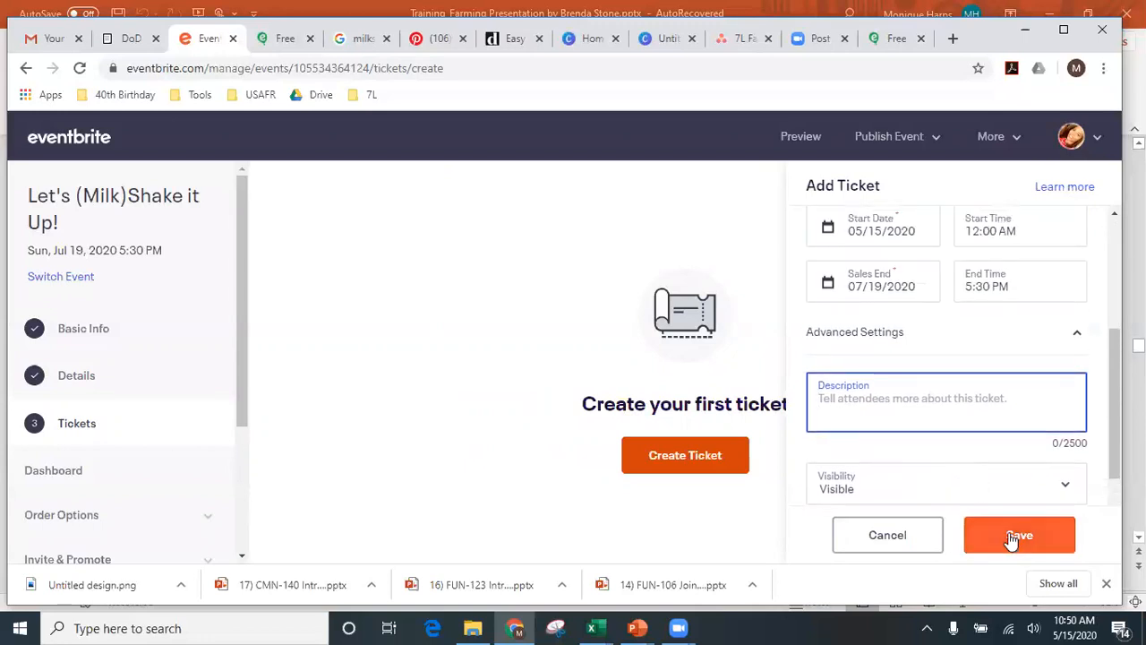
{"action": "scroll", "coordinate": [1002, 431], "scroll_direction": "down", "scroll_amount": 2}
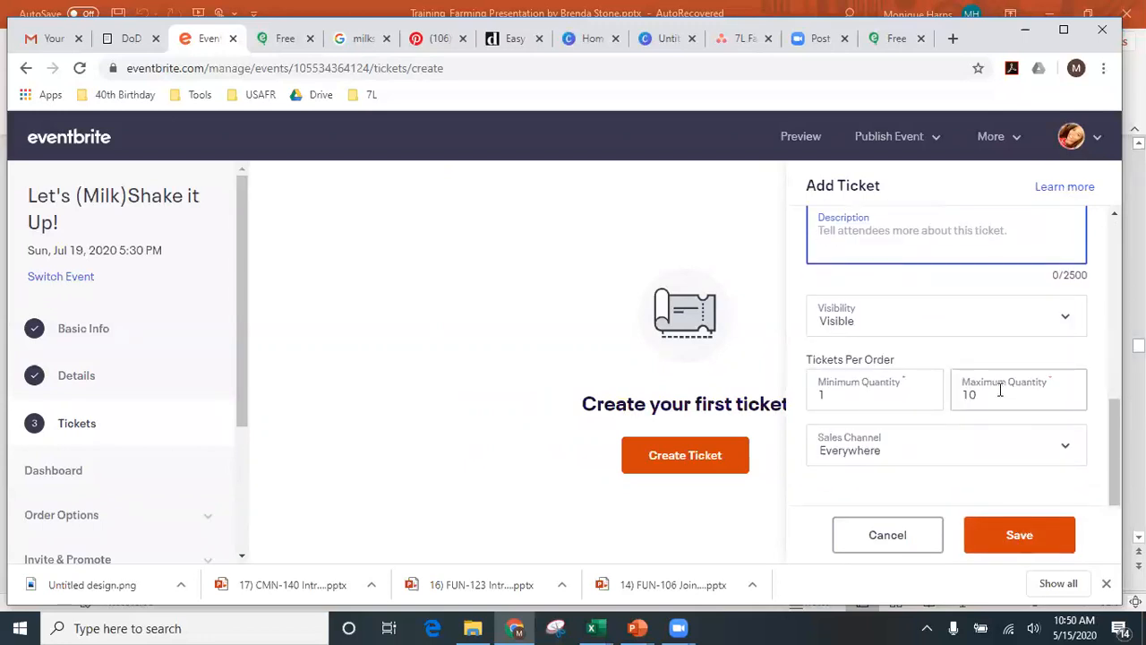
{"action": "left_click", "coordinate": [1027, 535]}
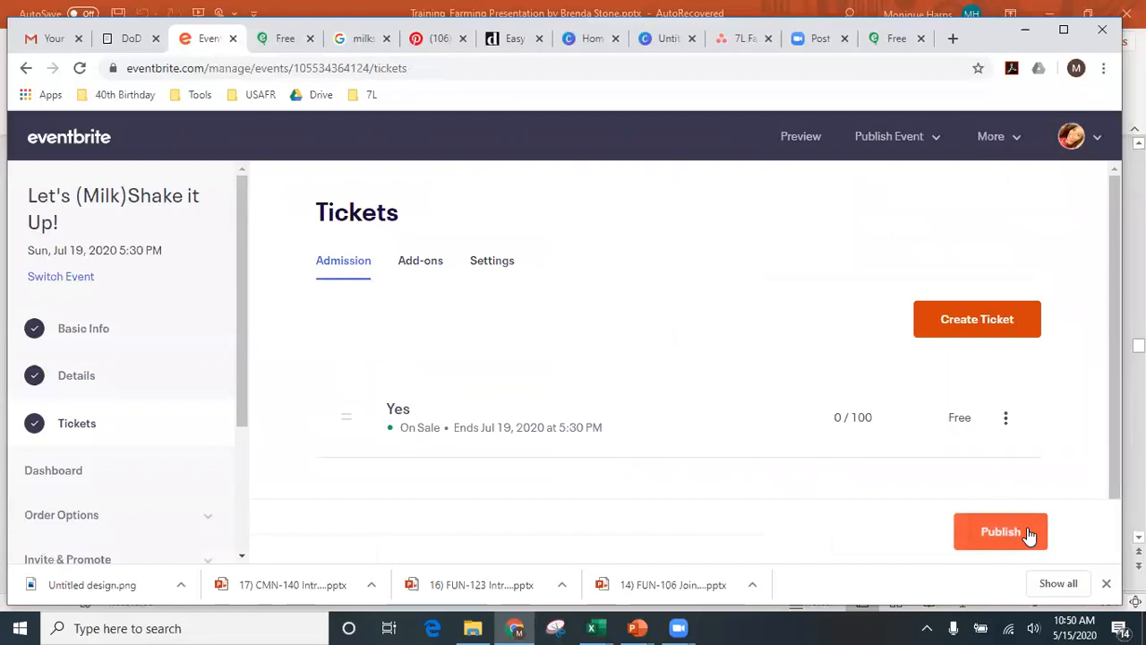
- Edit the Yes ticket, prefix its name with 'RSVP - ' and save it
{"action": "left_click", "coordinate": [1006, 421]}
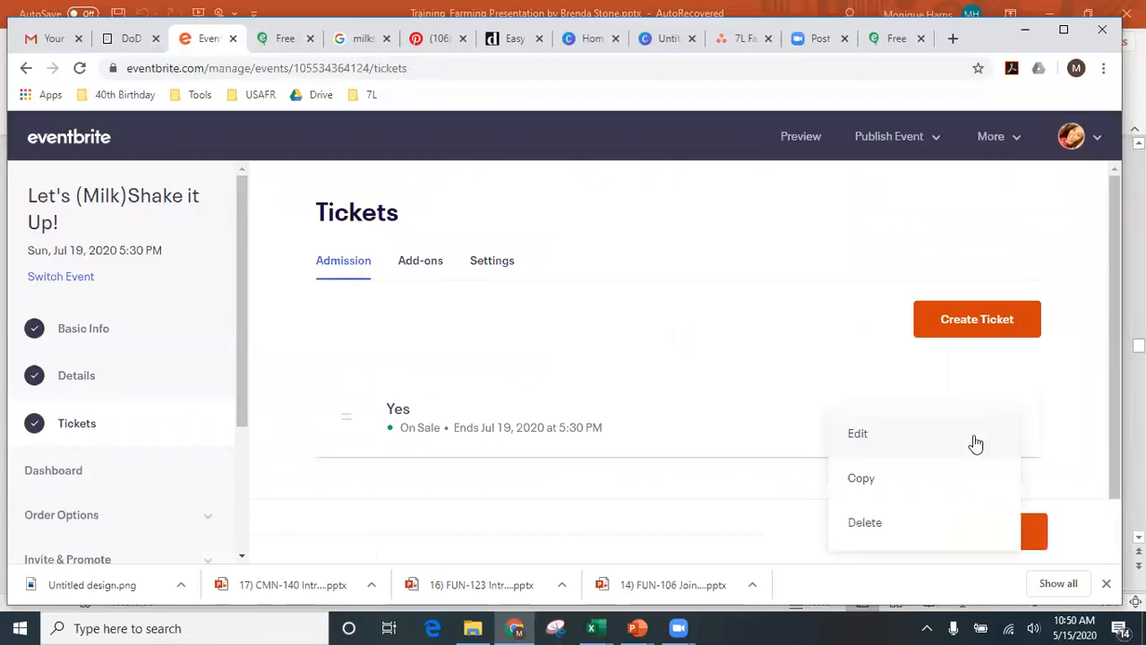
{"action": "left_click", "coordinate": [937, 437]}
{"action": "left_click", "coordinate": [845, 307]}
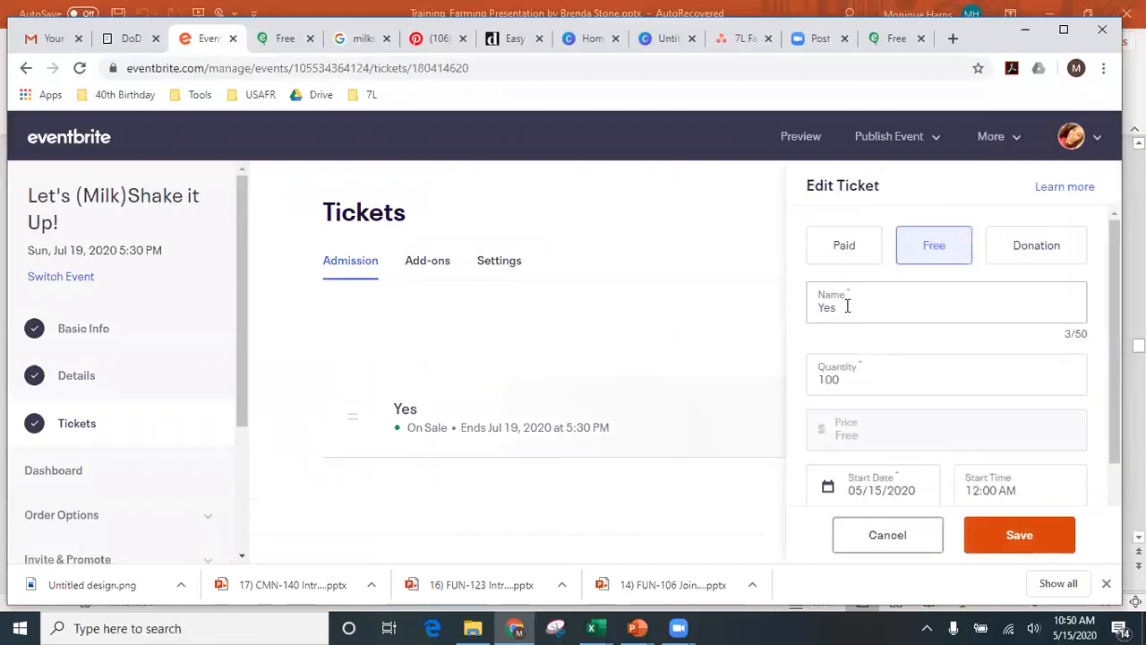
{"action": "type", "text": "RSVP "}
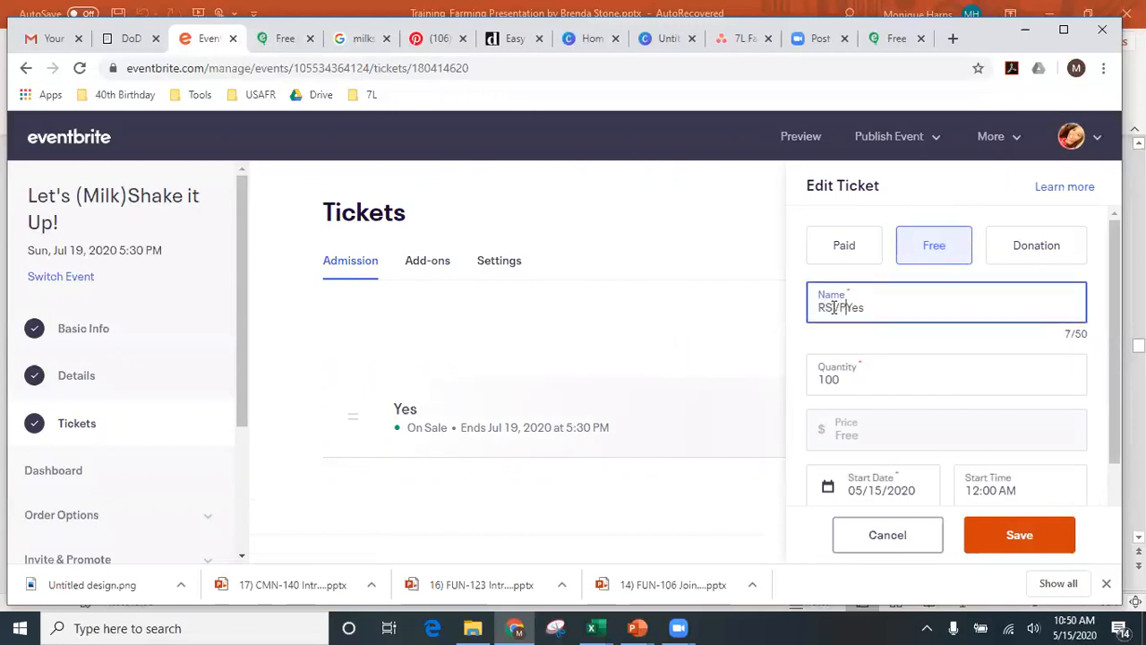
{"action": "type", "text": "-"}
{"action": "left_click", "coordinate": [1008, 534]}
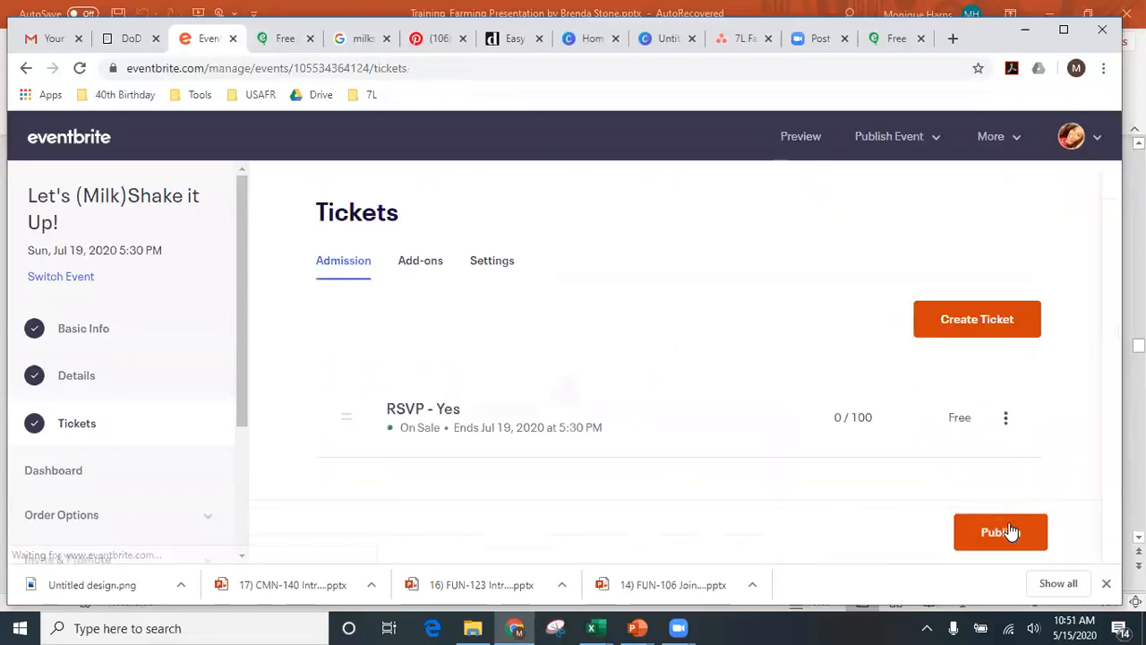
{"action": "scroll", "coordinate": [965, 463], "scroll_direction": "down", "scroll_amount": 1}
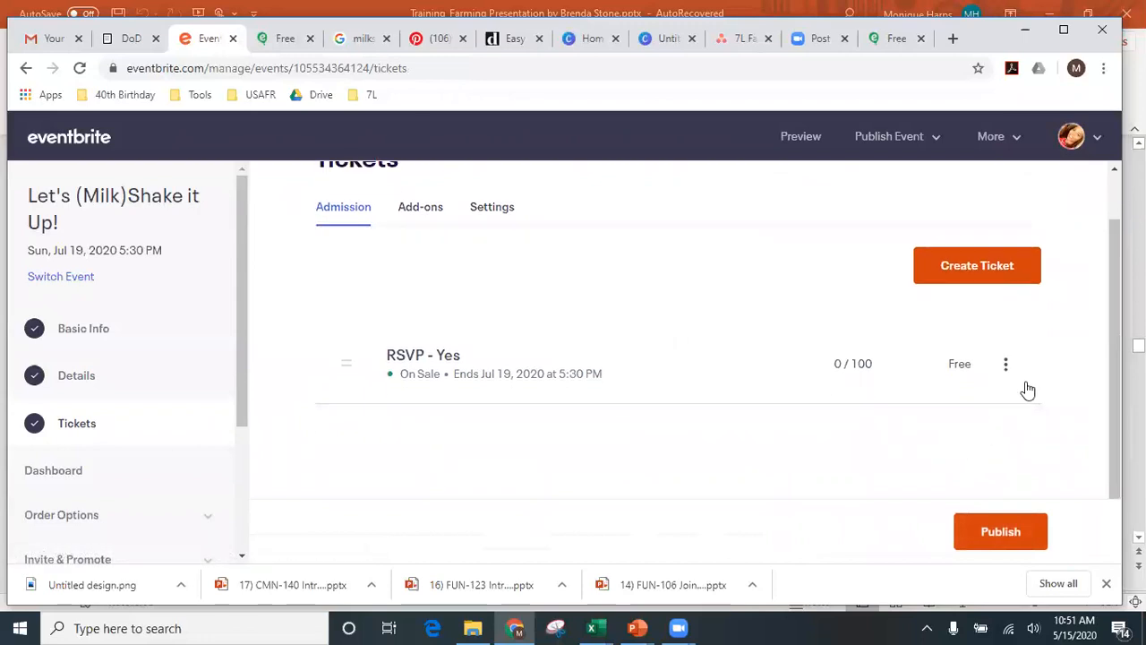
- Start a second ticket named 'RSVP - No' with 1000 available
{"action": "left_click", "coordinate": [981, 266]}
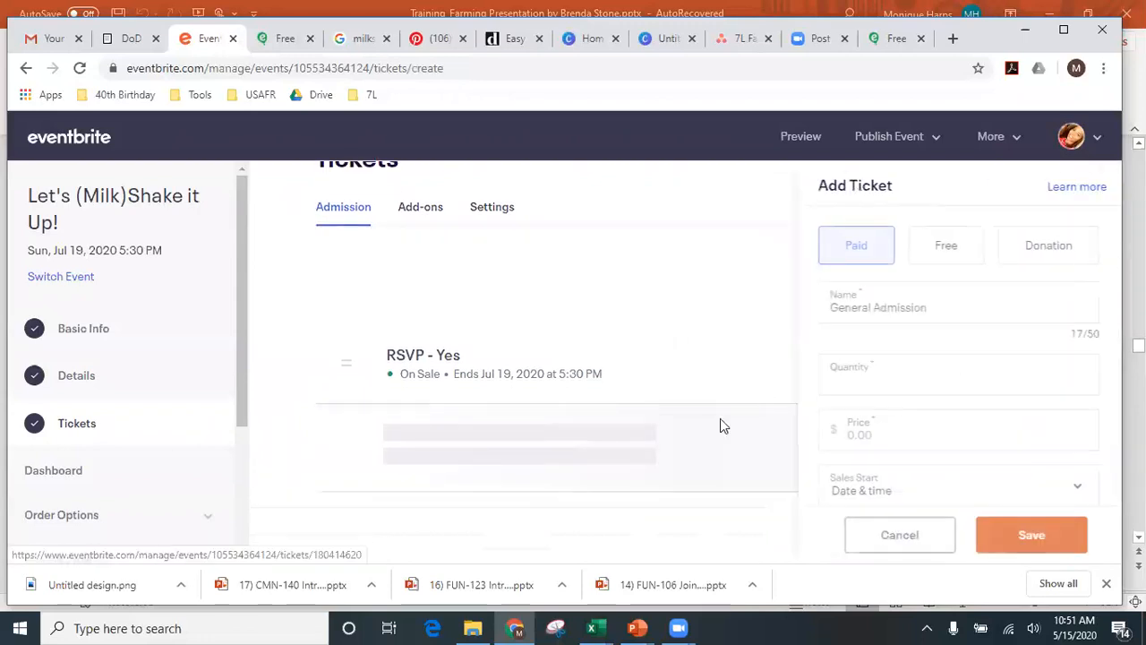
{"action": "triple_click", "coordinate": [930, 309]}
{"action": "type", "text": "RSVP"}
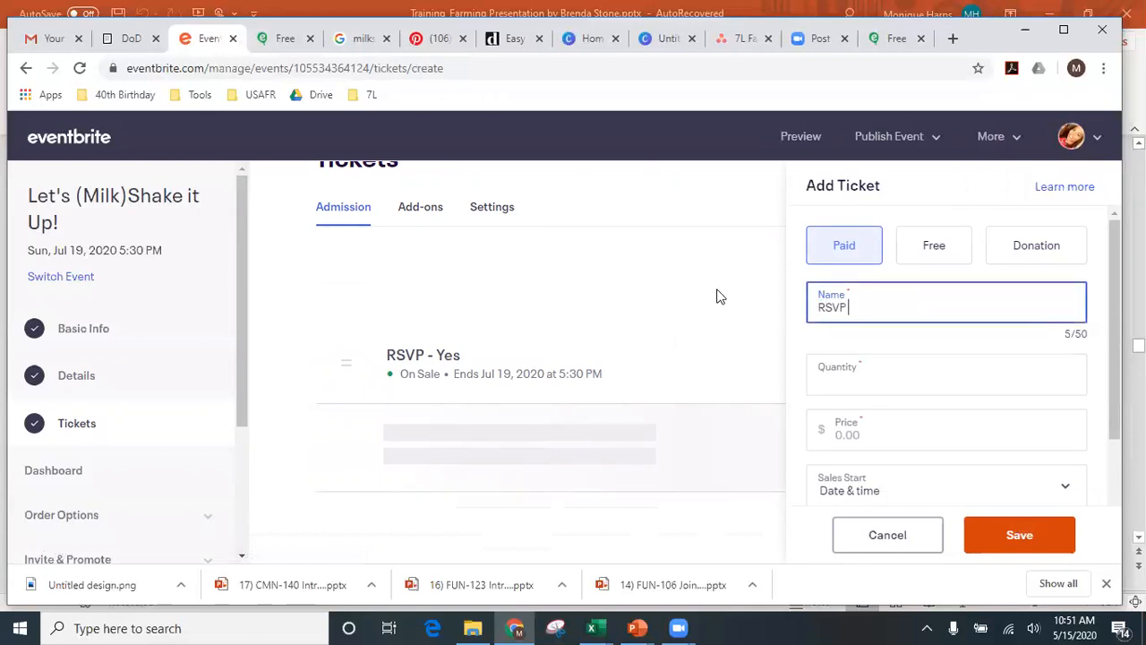
{"action": "type", "text": " - NO"}
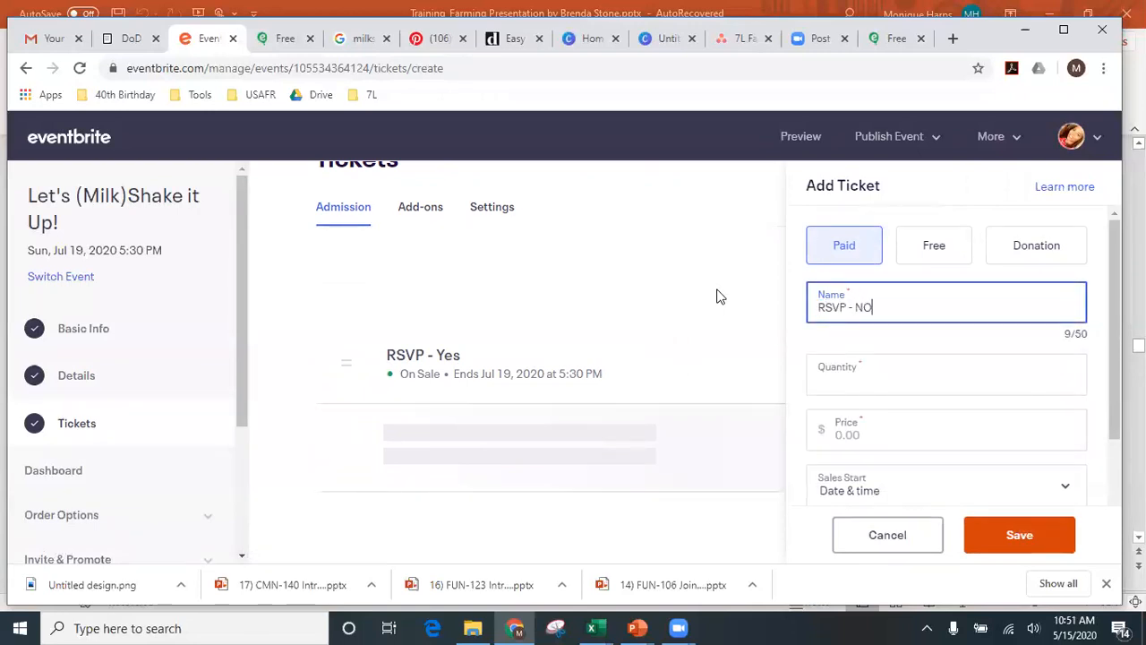
{"action": "key", "text": "BackSpace"}
{"action": "left_click", "coordinate": [899, 381]}
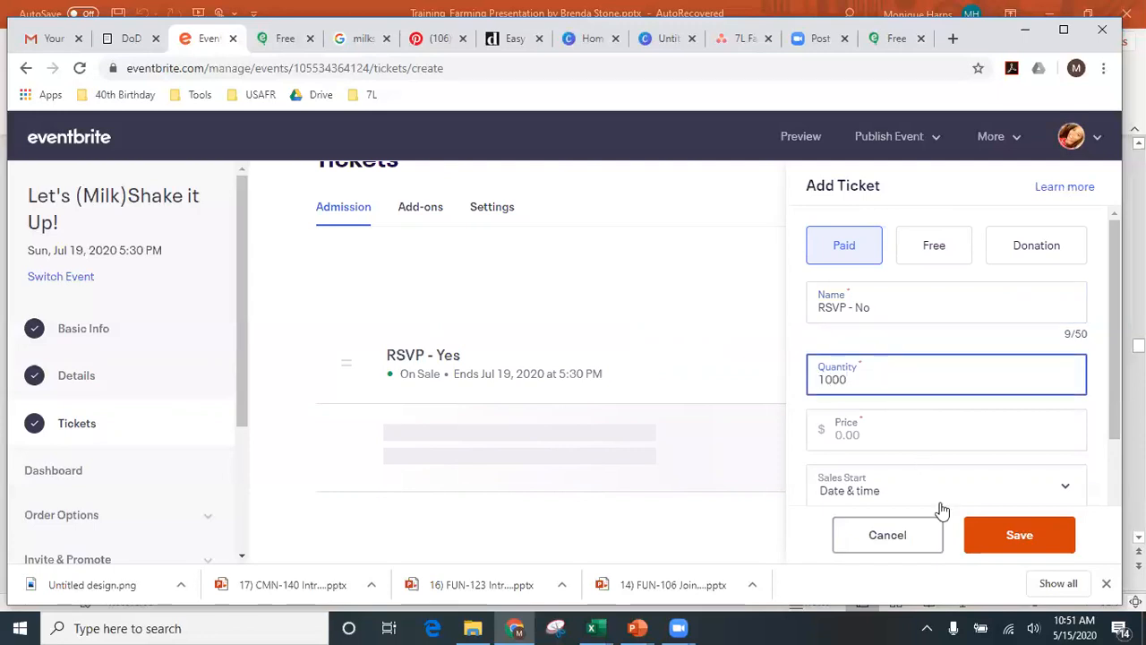
{"action": "scroll", "coordinate": [974, 498], "scroll_direction": "down", "scroll_amount": 3}
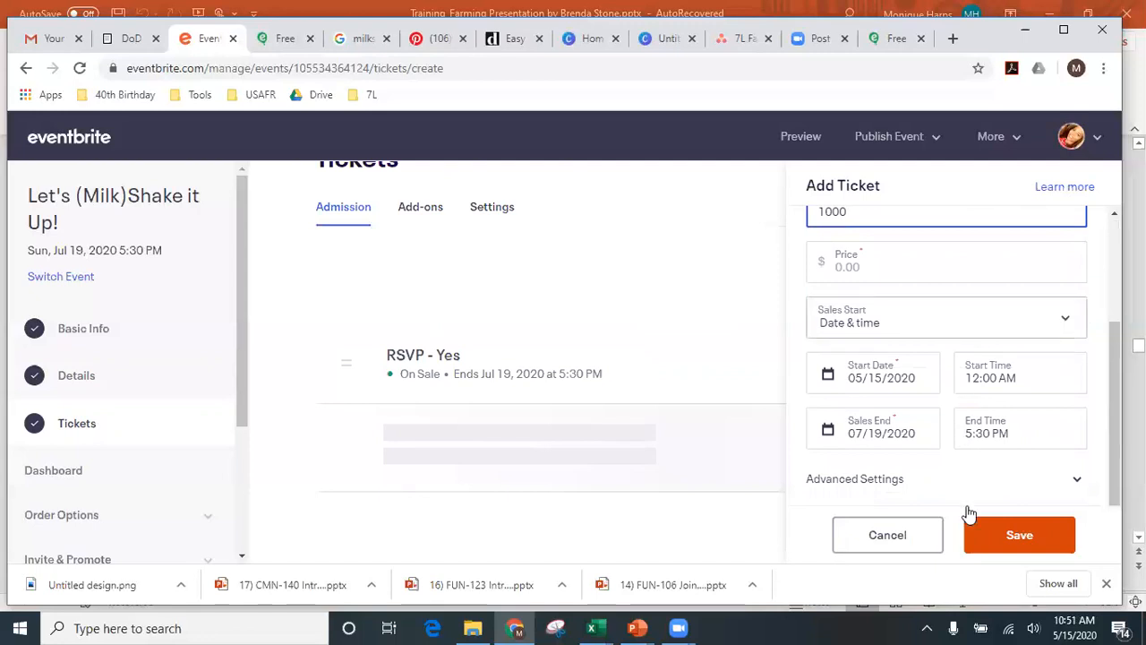
- Make the second ticket free after the missing-price error and save it
{"action": "left_click", "coordinate": [1021, 537]}
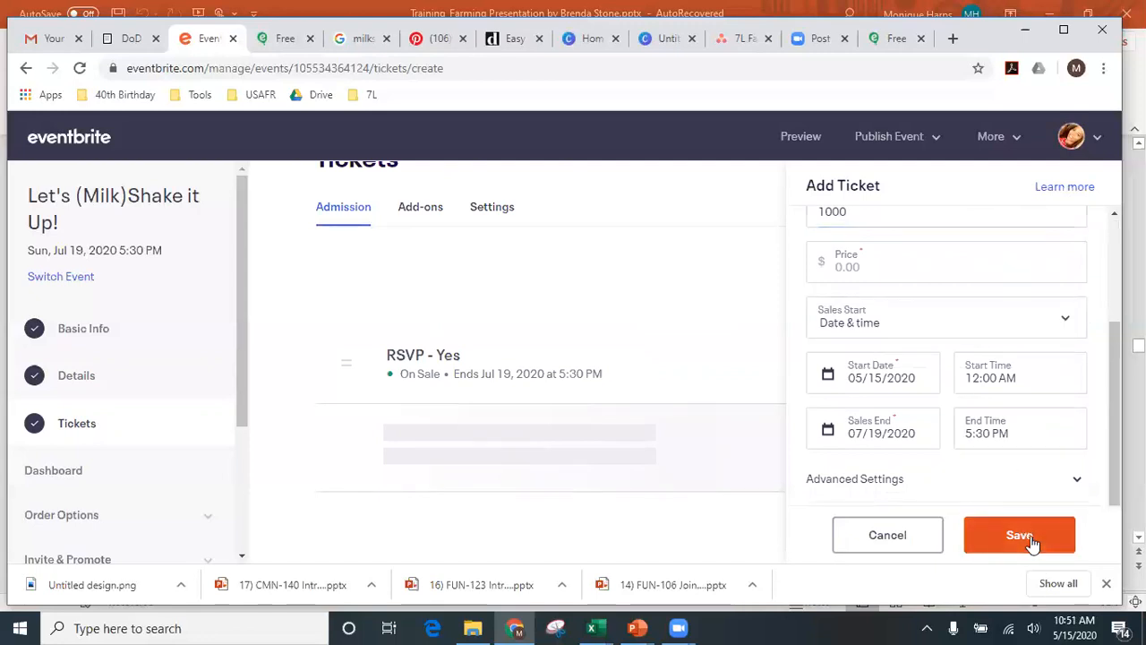
{"action": "left_click", "coordinate": [977, 274]}
{"action": "scroll", "coordinate": [972, 287], "scroll_direction": "up", "scroll_amount": 2}
{"action": "left_click", "coordinate": [931, 246]}
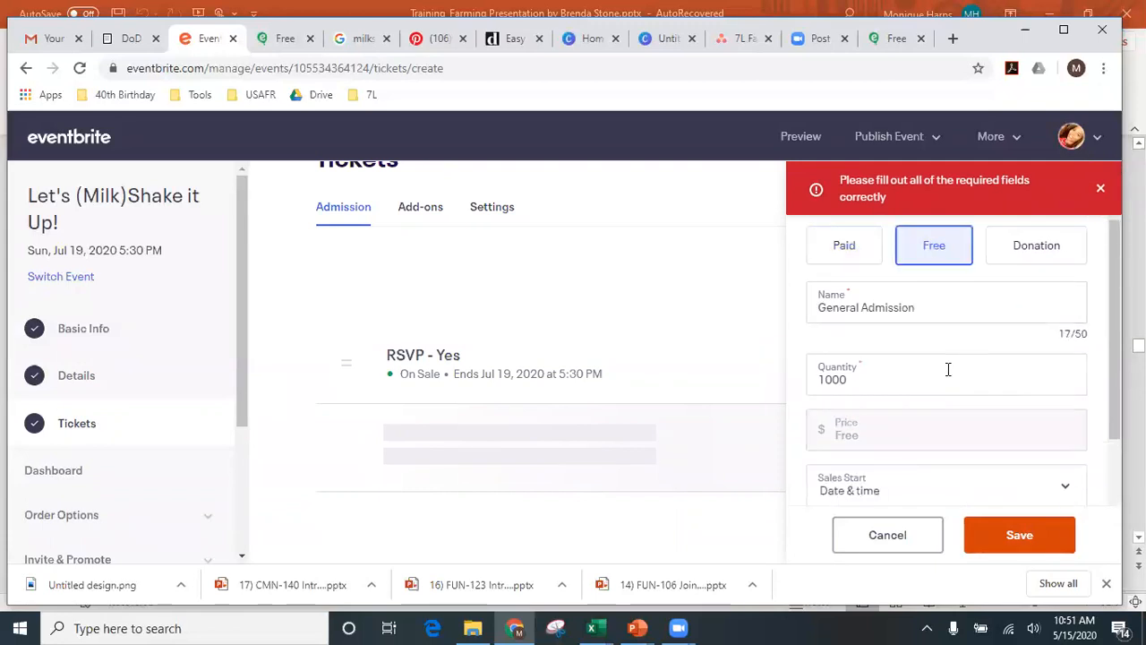
{"action": "scroll", "coordinate": [947, 368], "scroll_direction": "down", "scroll_amount": 2}
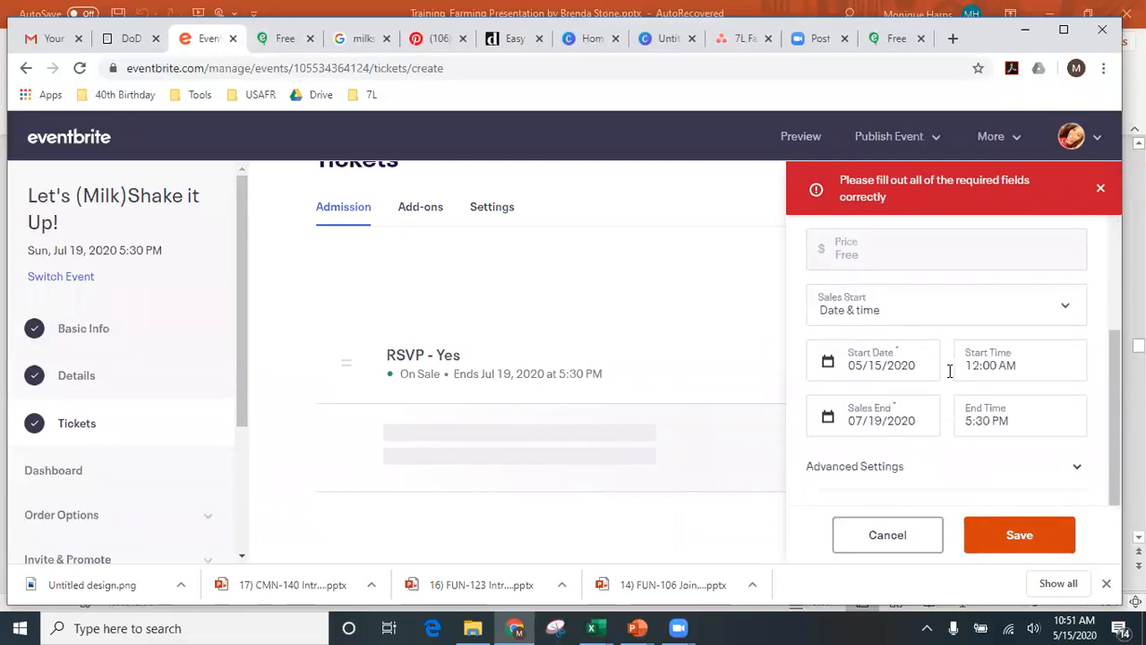
{"action": "left_click", "coordinate": [919, 428]}
{"action": "scroll", "coordinate": [918, 427], "scroll_direction": "down", "scroll_amount": 3}
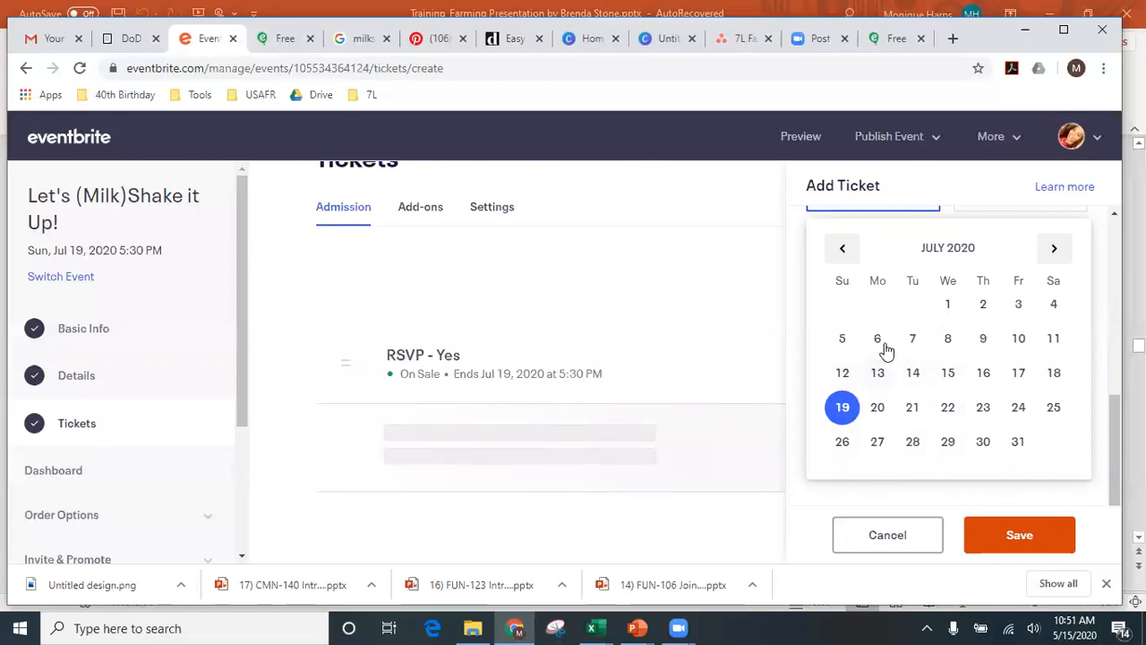
{"action": "left_click", "coordinate": [1021, 535]}
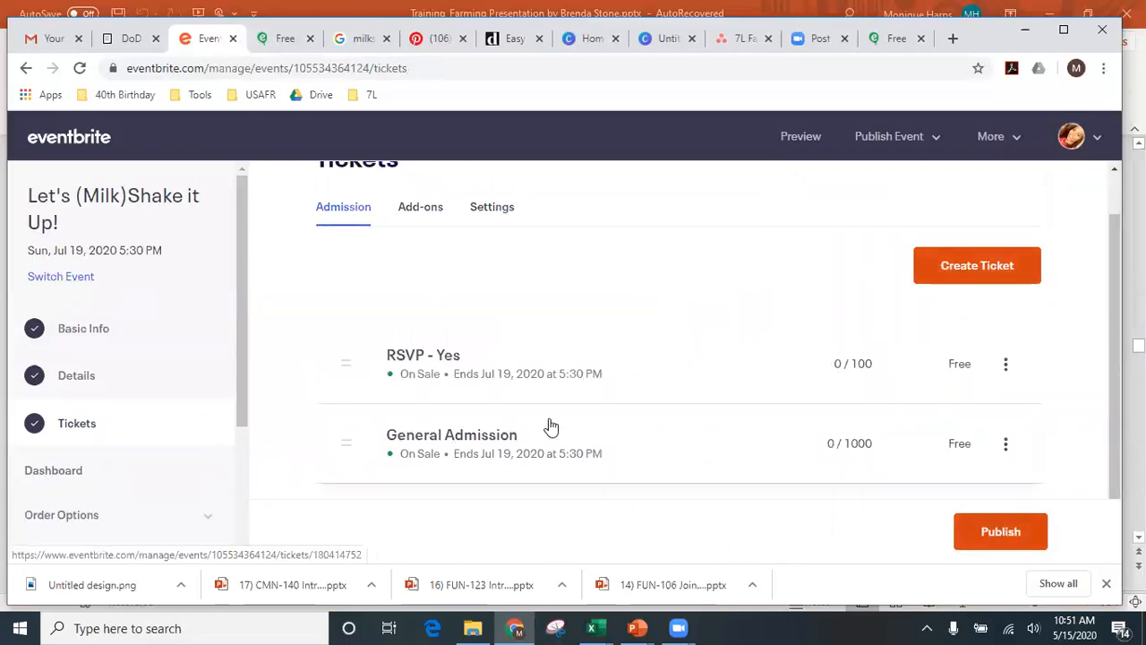
- Rename the General Admission ticket to 'RSVP - No' and save
{"action": "left_click", "coordinate": [1007, 448]}
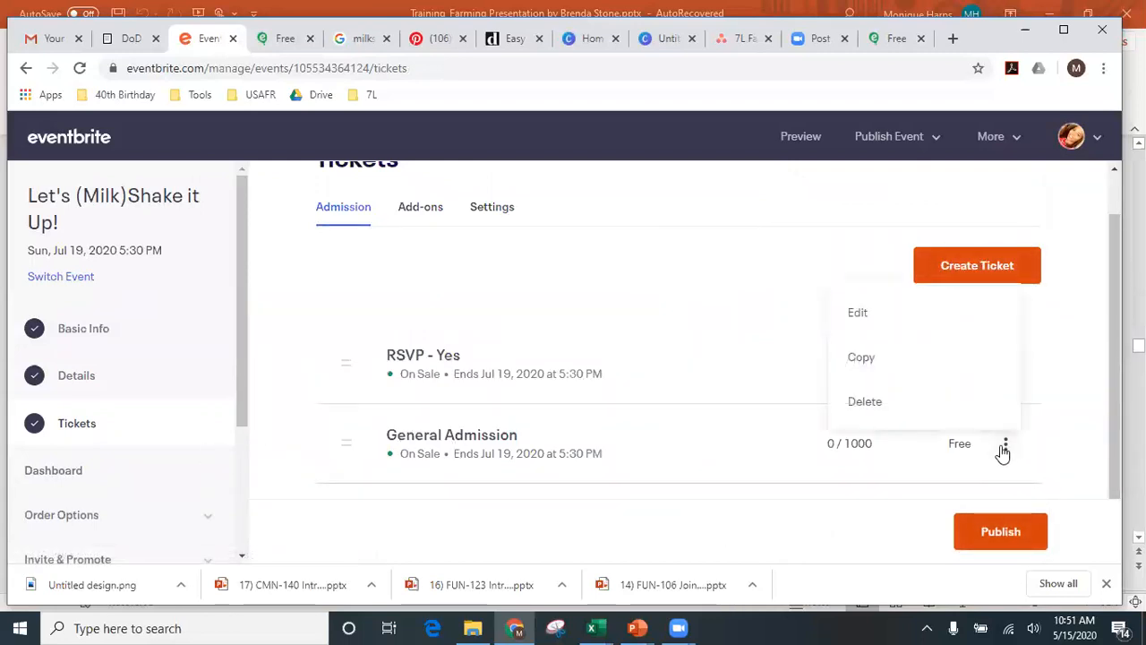
{"action": "left_click", "coordinate": [849, 311]}
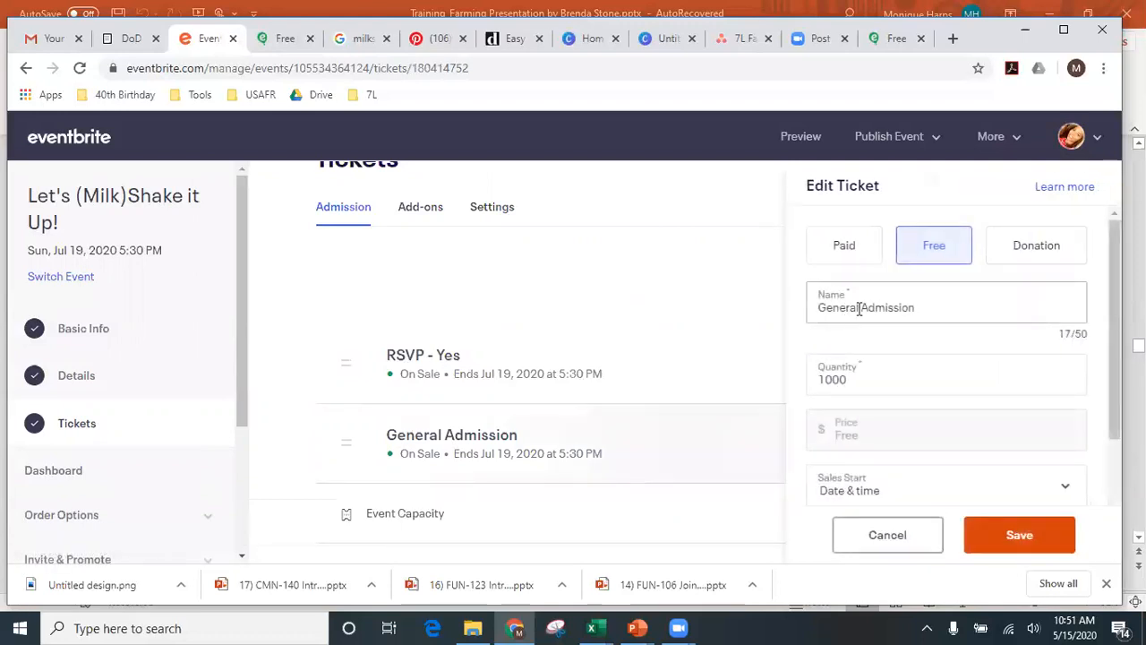
{"action": "triple_click", "coordinate": [931, 305]}
{"action": "type", "text": "R"}
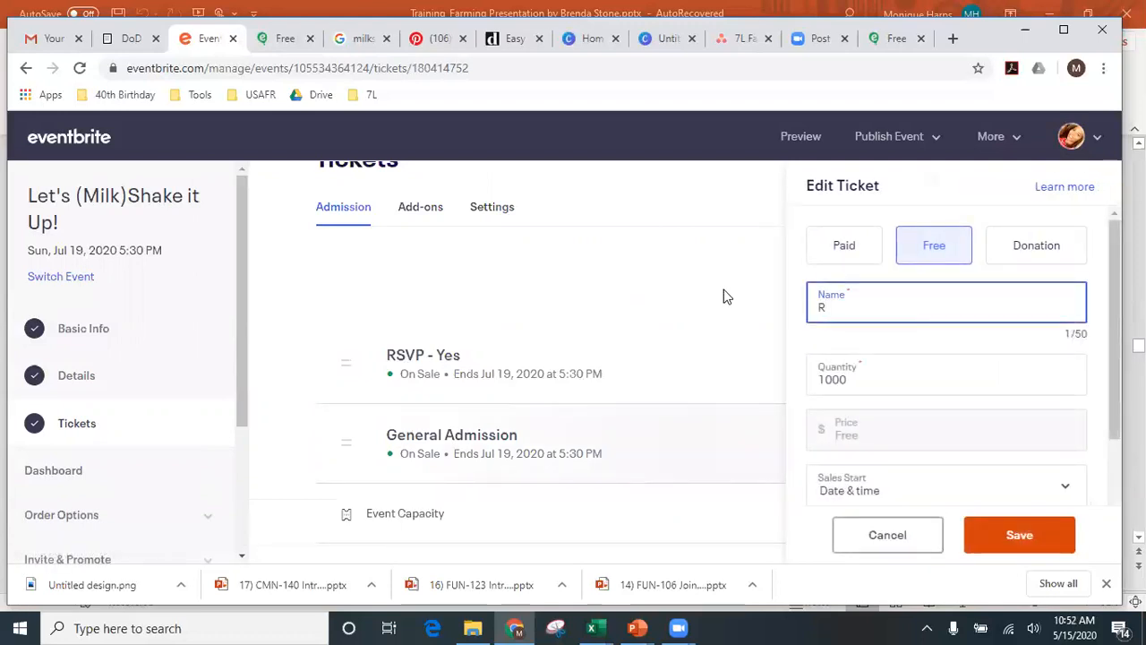
{"action": "type", "text": "SVP - N"}
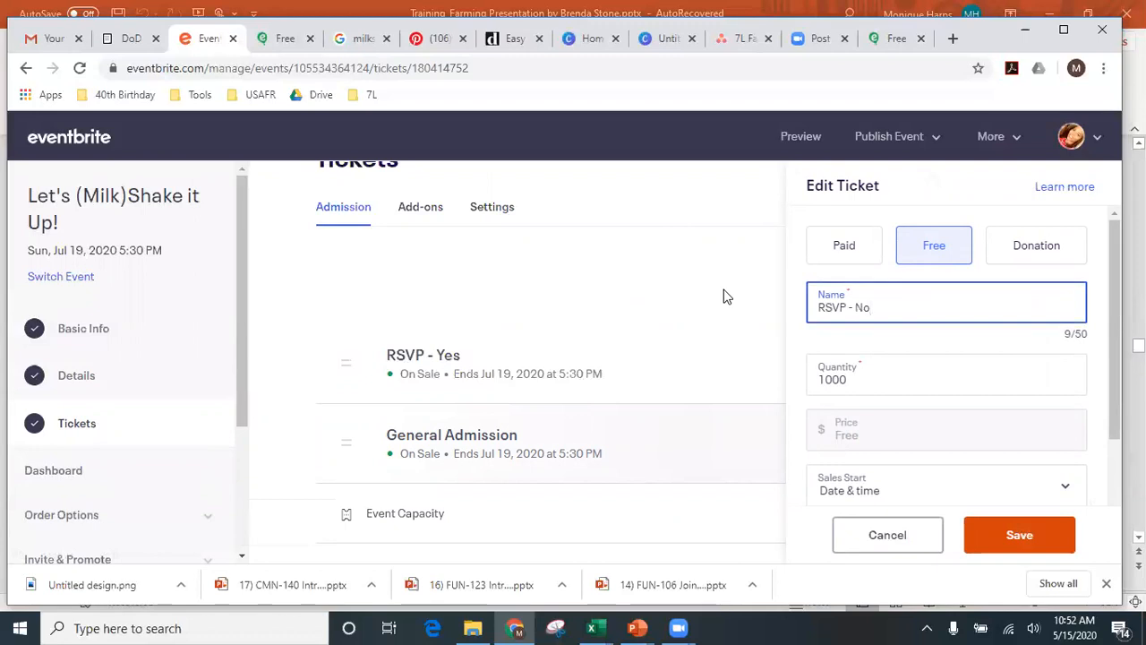
{"action": "type", "text": "o"}
{"action": "left_click", "coordinate": [985, 538]}
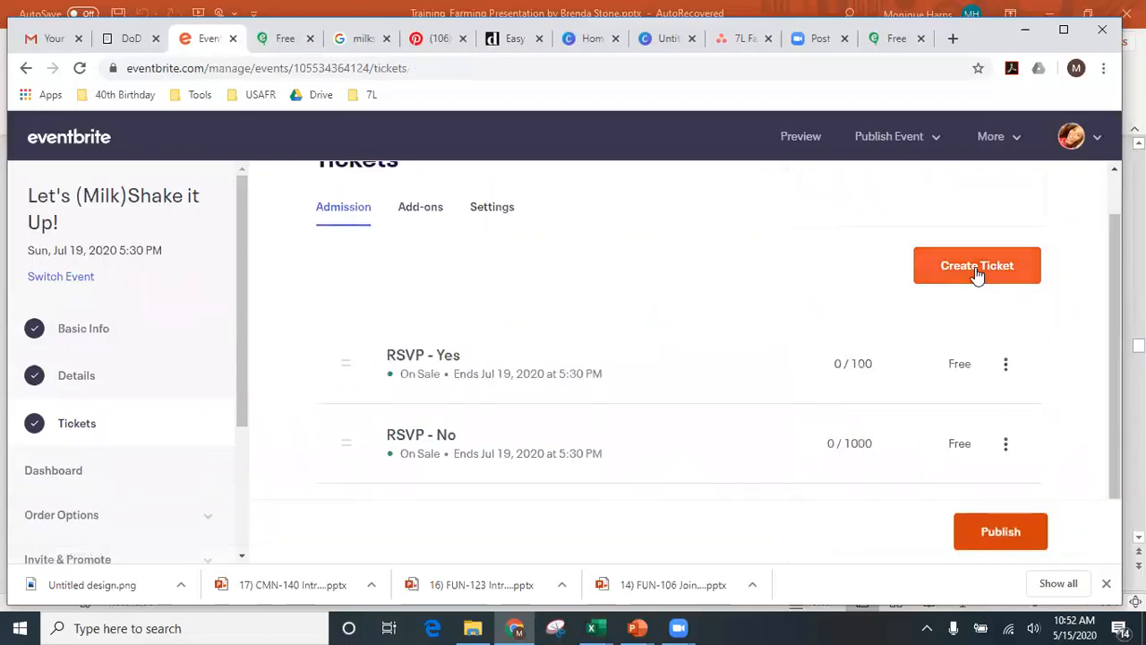
- Create a third free ticket with 1000 available and save it
{"action": "left_click", "coordinate": [977, 266]}
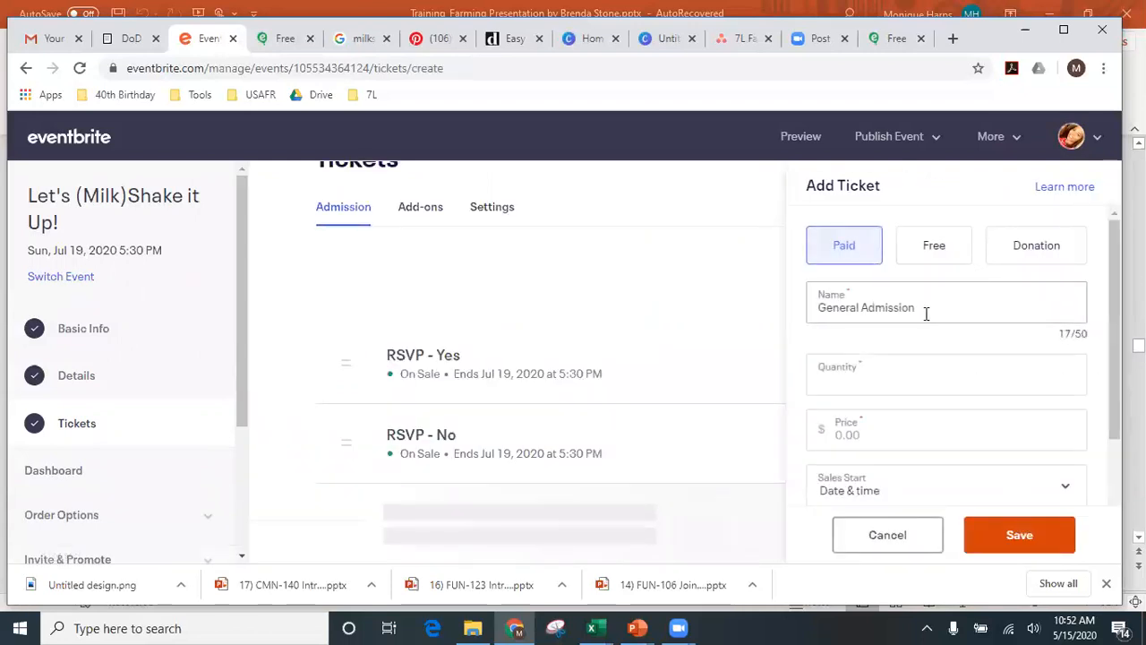
{"action": "left_click", "coordinate": [926, 312]}
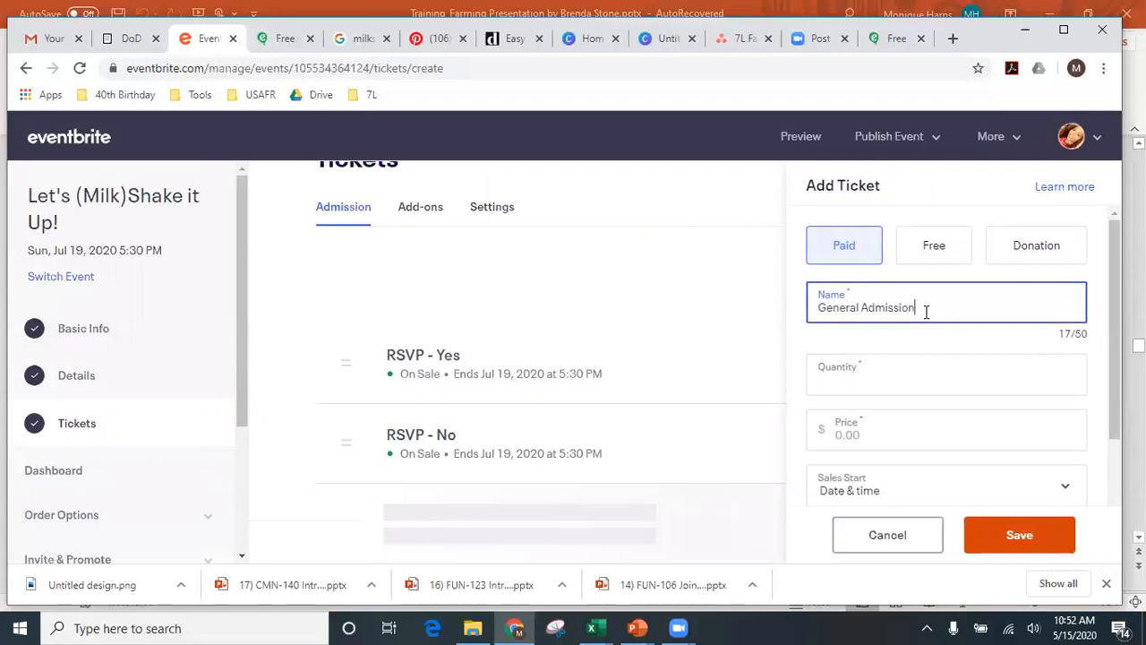
{"action": "left_click_drag", "start_coordinate": [926, 312], "coordinate": [800, 319]}
{"action": "type", "text": "RSVP - MA"}
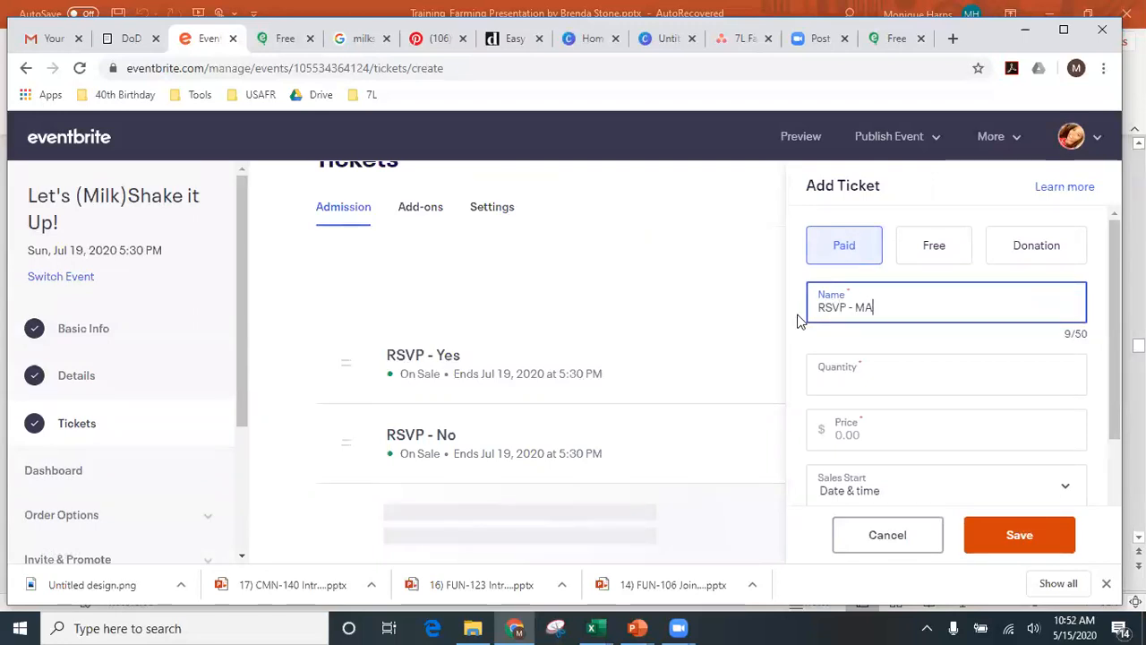
{"action": "type", "text": "aybe"}
{"action": "left_click", "coordinate": [965, 387]}
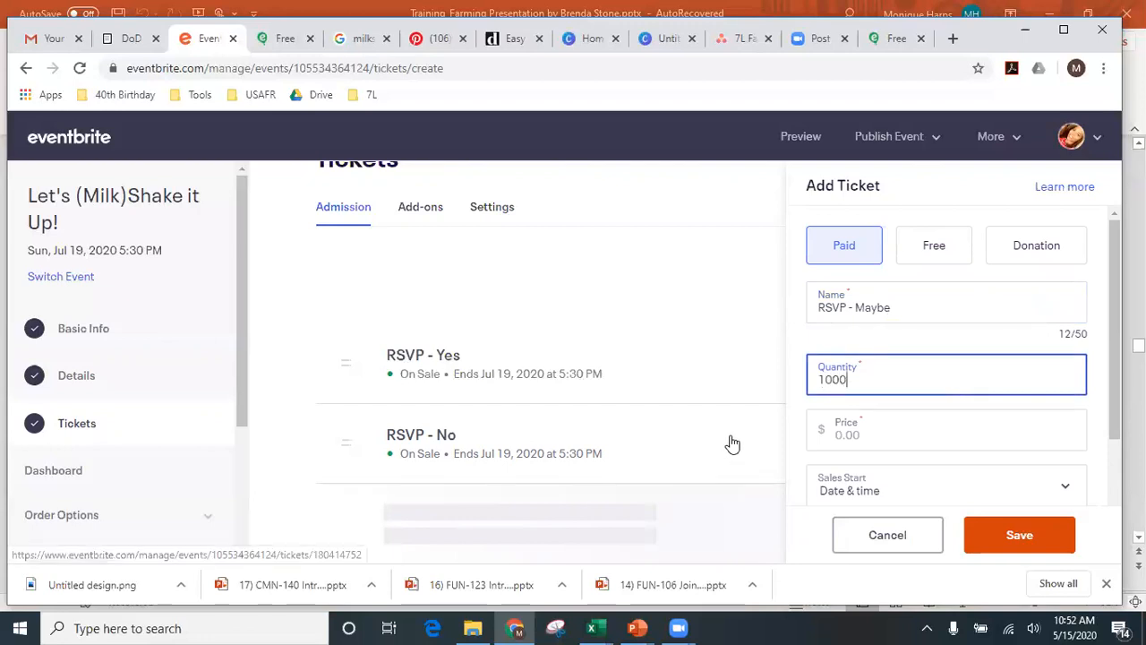
{"action": "scroll", "coordinate": [741, 433], "scroll_direction": "down", "scroll_amount": 2}
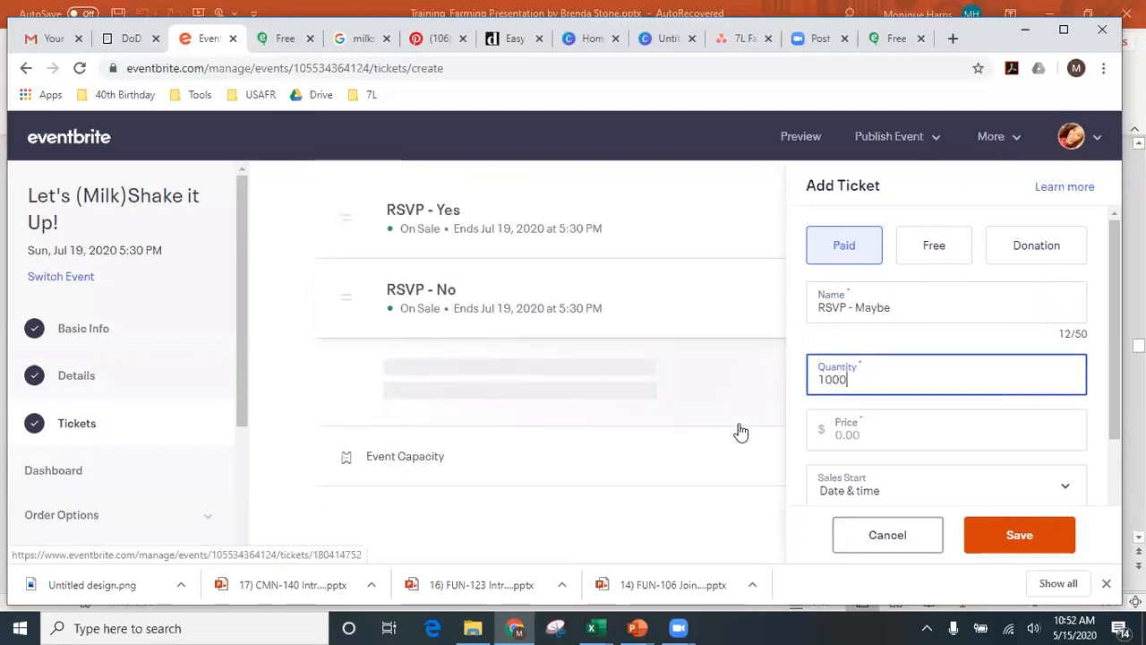
{"action": "left_click", "coordinate": [901, 430]}
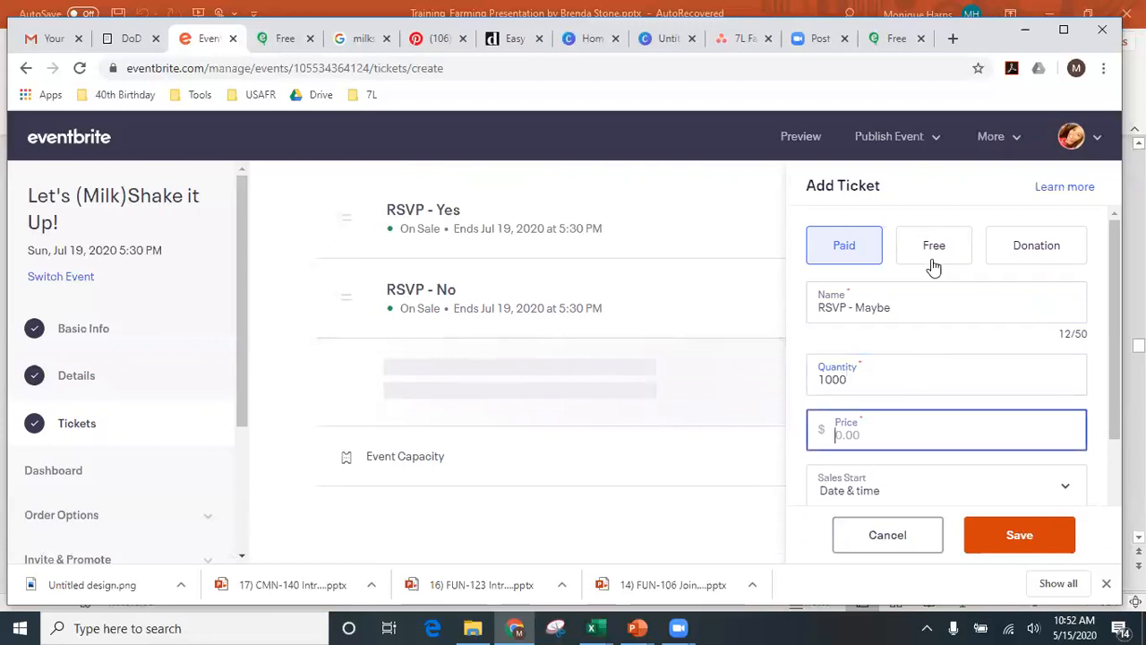
{"action": "left_click", "coordinate": [934, 251]}
{"action": "left_click", "coordinate": [1017, 537]}
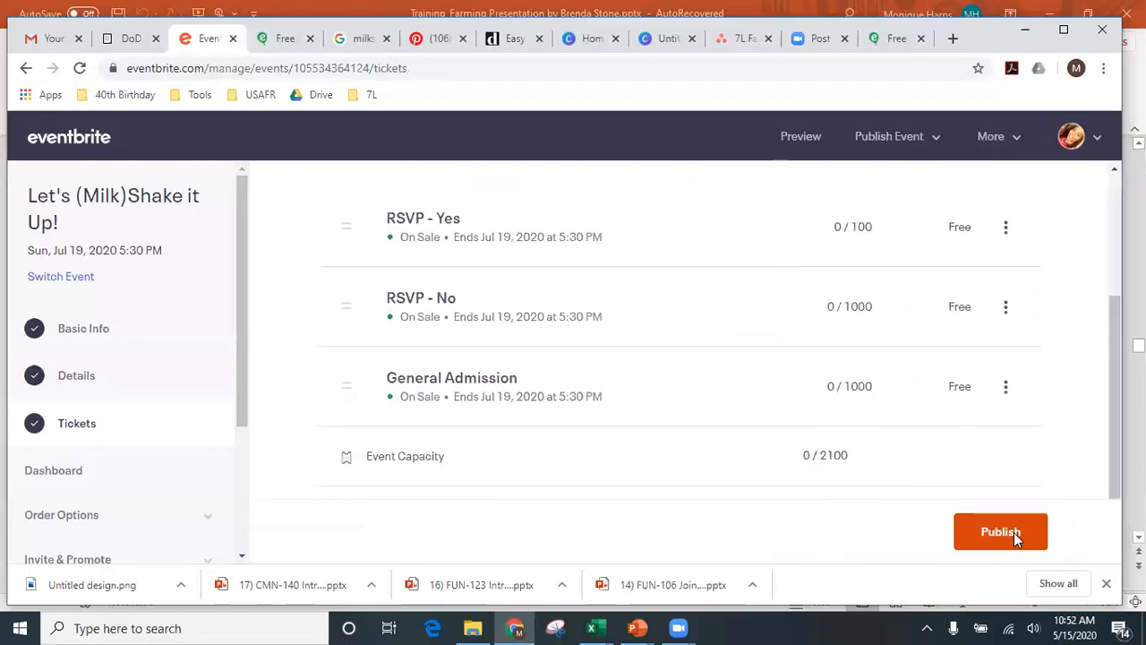
- Rename the new General Admission ticket to 'RSVP - Maybe' and save
{"action": "left_click", "coordinate": [1007, 388]}
{"action": "left_click", "coordinate": [887, 398]}
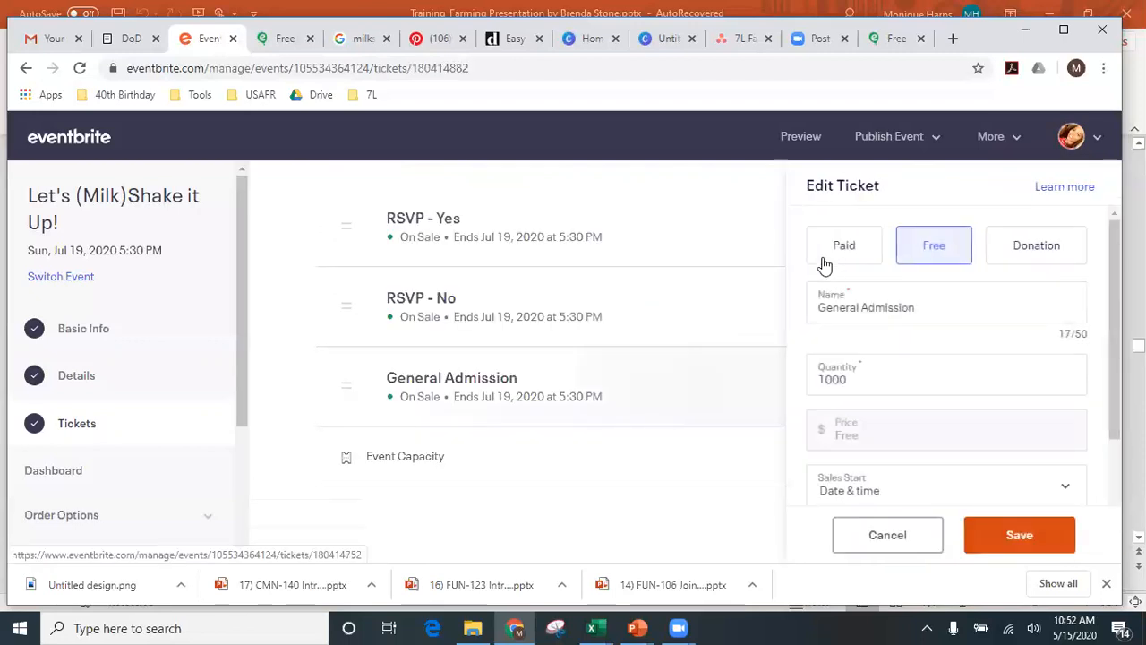
{"action": "left_click_drag", "start_coordinate": [914, 305], "coordinate": [768, 310]}
{"action": "type", "text": "R"}
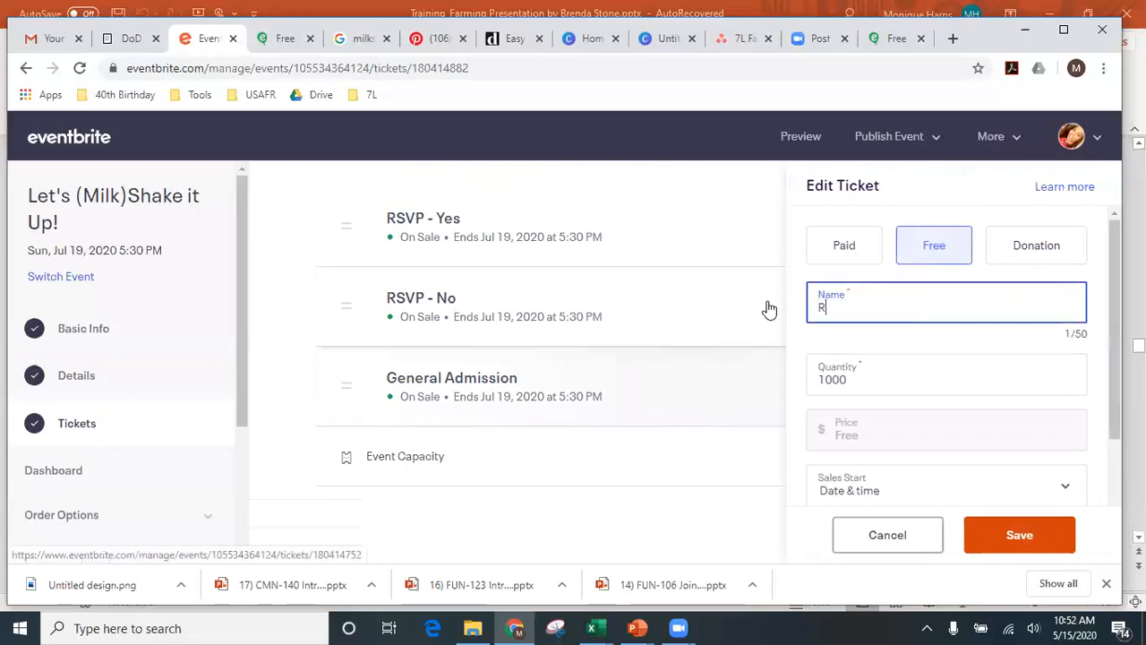
{"action": "type", "text": "SVP - Maybe"}
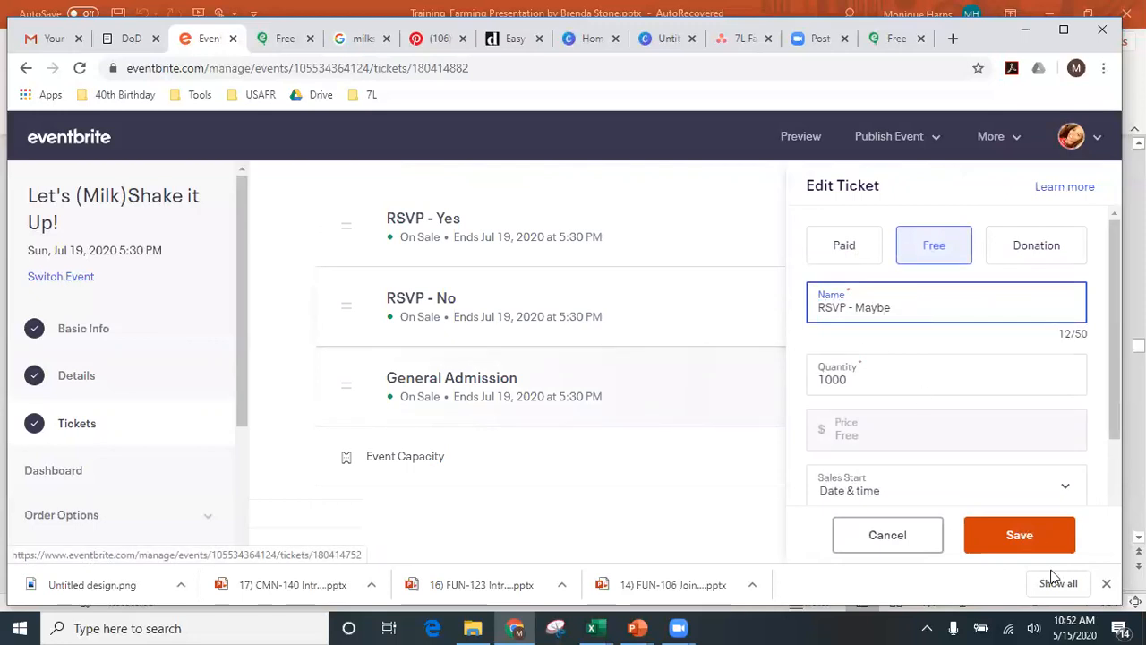
{"action": "left_click", "coordinate": [1004, 531]}
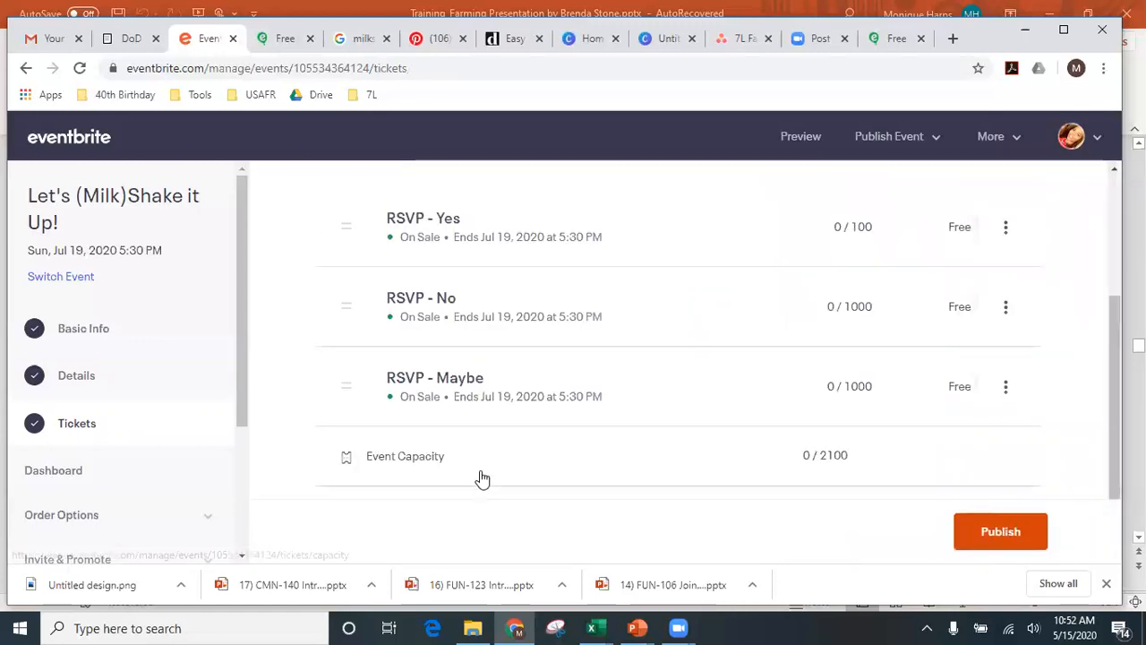
{"action": "scroll", "coordinate": [501, 470], "scroll_direction": "up", "scroll_amount": 2}
- Open the event Dashboard and scroll through Sales by Ticket Type down to Your Links
{"action": "scroll", "coordinate": [537, 463], "scroll_direction": "down", "scroll_amount": 2}
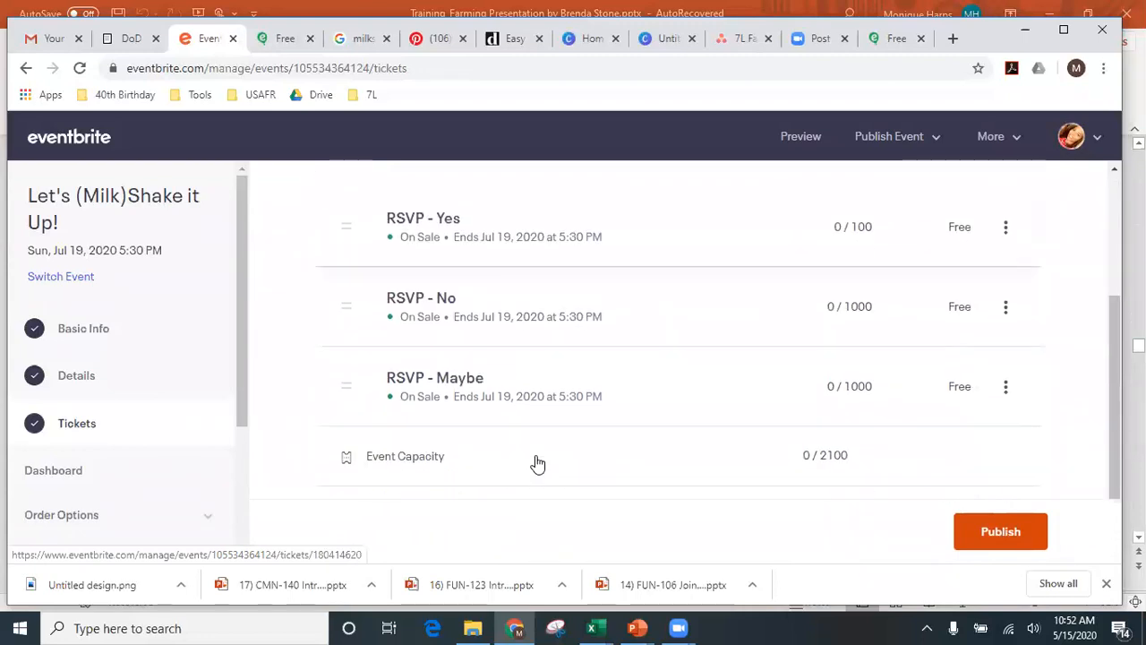
{"action": "scroll", "coordinate": [537, 463], "scroll_direction": "up", "scroll_amount": 2}
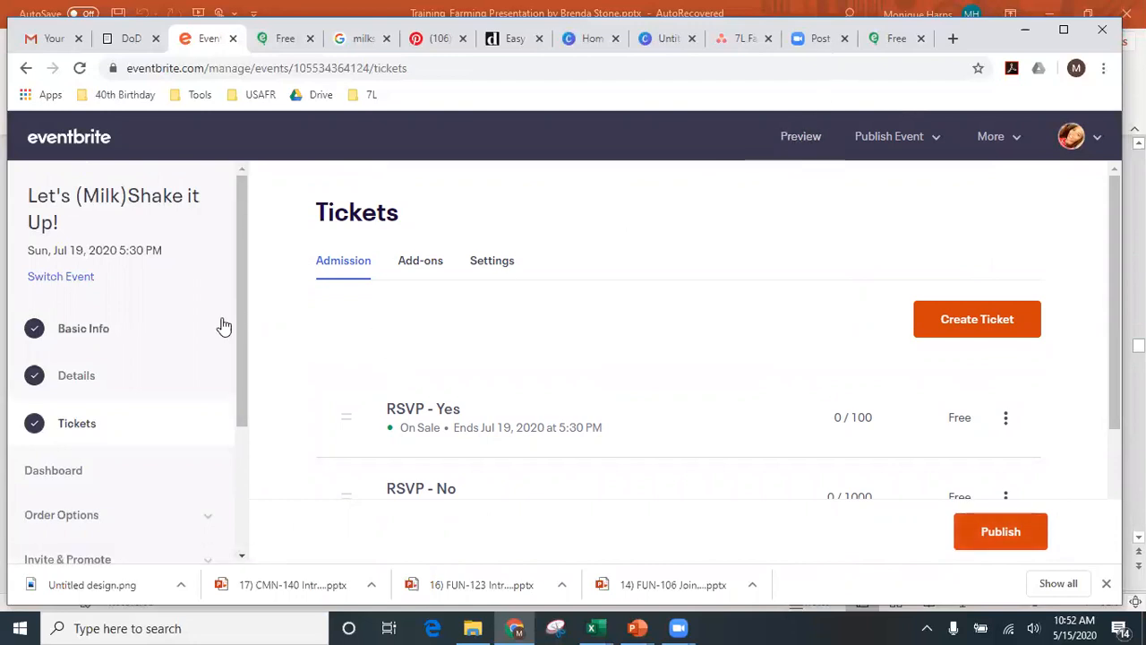
{"action": "left_click_drag", "start_coordinate": [241, 325], "coordinate": [263, 407]}
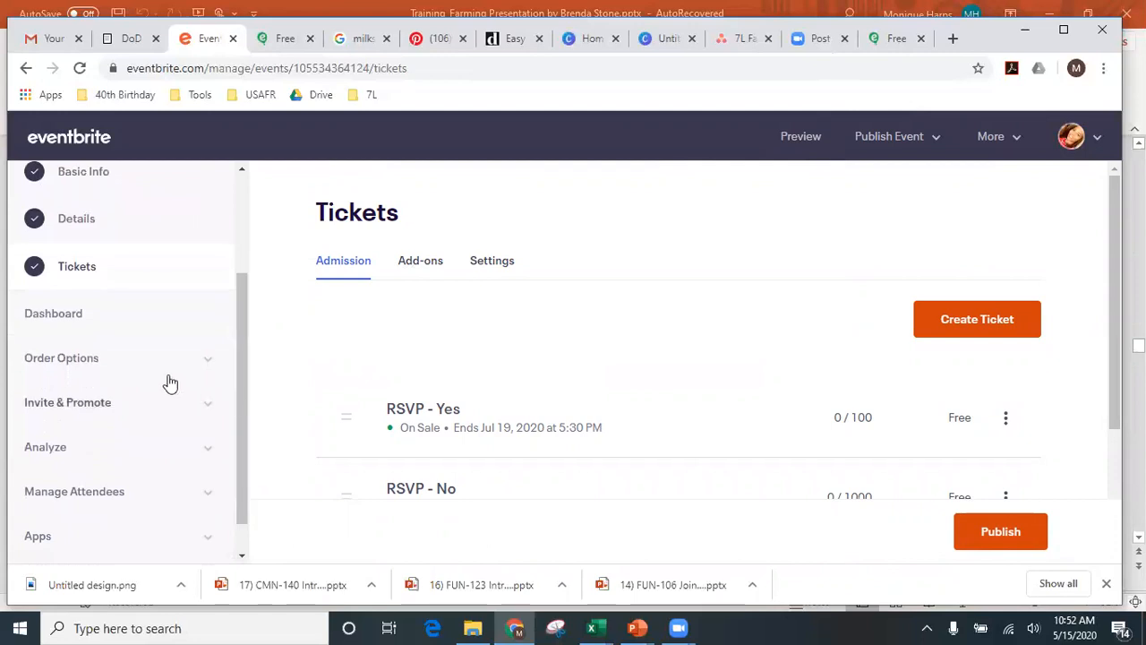
{"action": "left_click", "coordinate": [93, 329]}
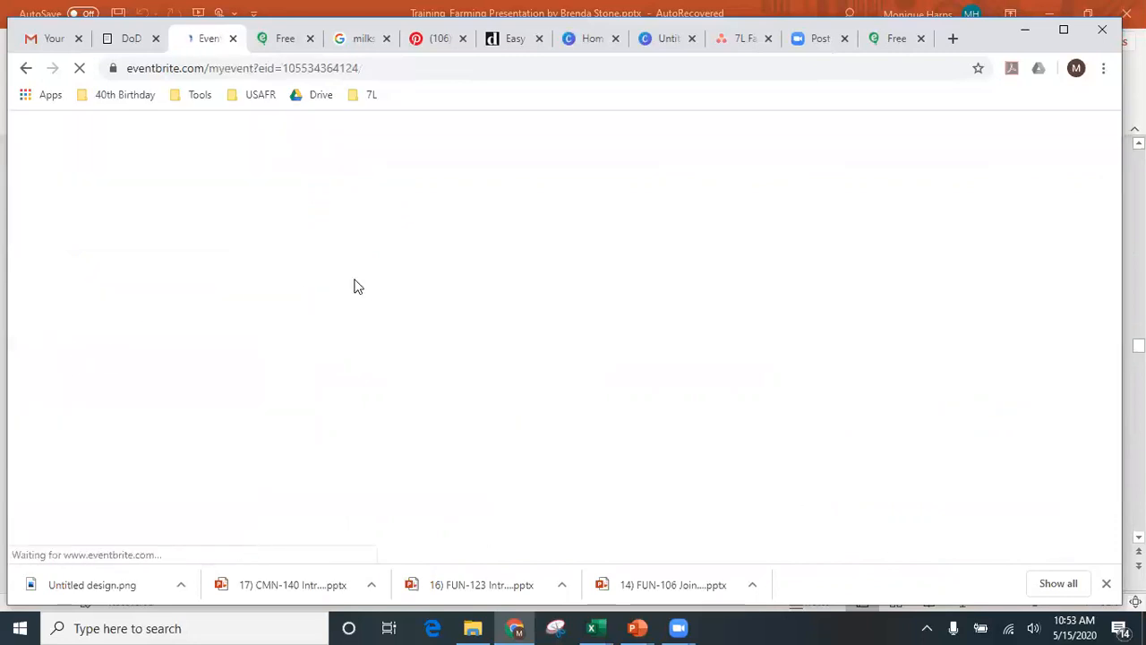
{"action": "scroll", "coordinate": [369, 288], "scroll_direction": "down", "scroll_amount": 2}
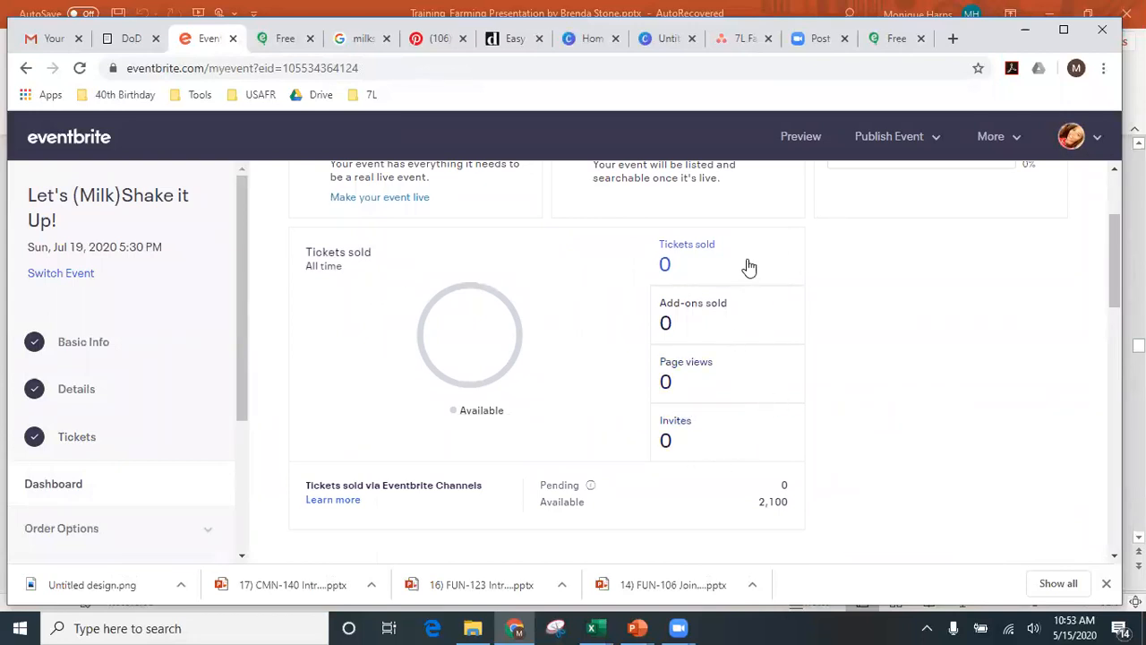
{"action": "scroll", "coordinate": [747, 266], "scroll_direction": "down", "scroll_amount": 1}
{"action": "scroll", "coordinate": [749, 266], "scroll_direction": "down", "scroll_amount": 2}
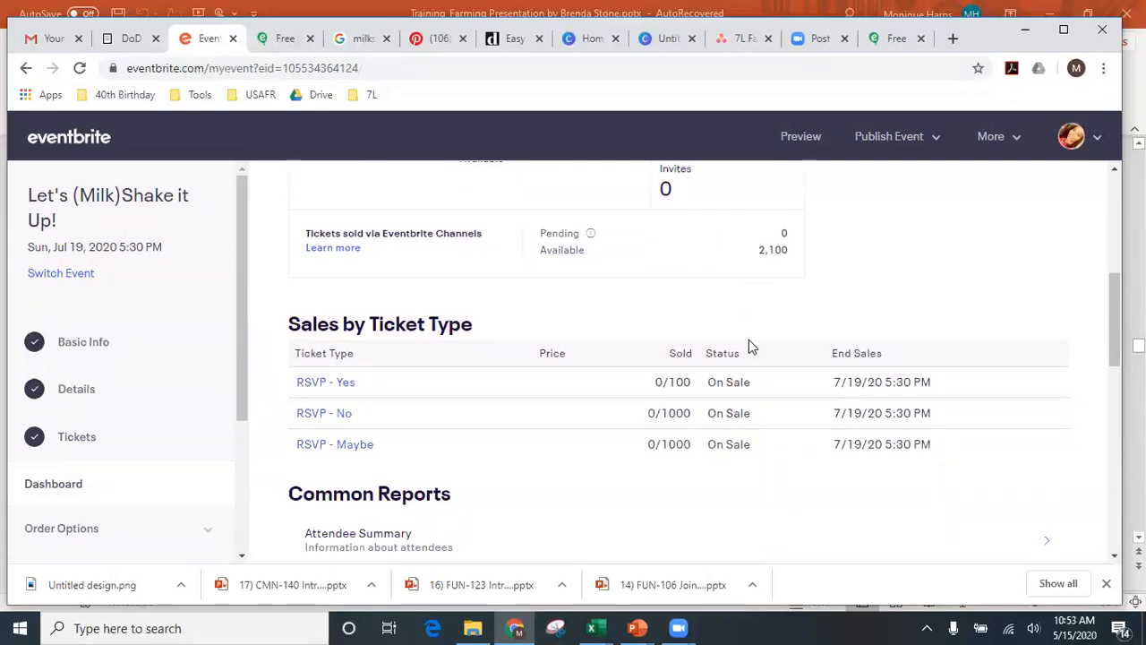
{"action": "scroll", "coordinate": [699, 406], "scroll_direction": "down", "scroll_amount": 3}
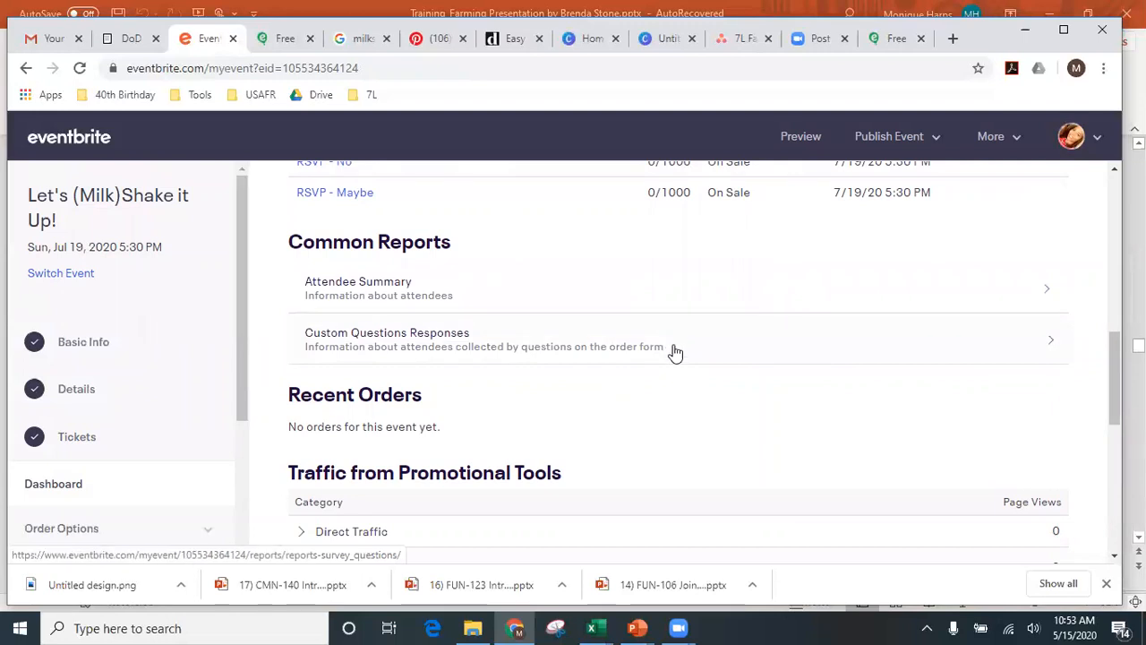
{"action": "scroll", "coordinate": [731, 416], "scroll_direction": "down", "scroll_amount": 6}
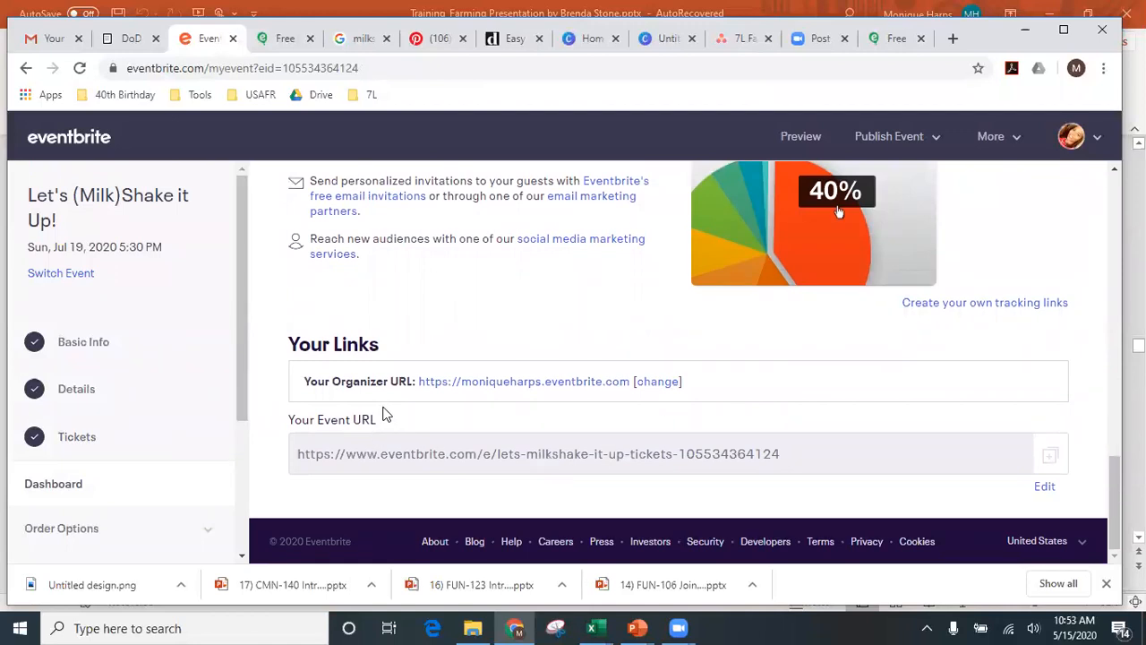
- Save the organizer URL and change the event URL to Milkshake2020
{"action": "left_click", "coordinate": [667, 394]}
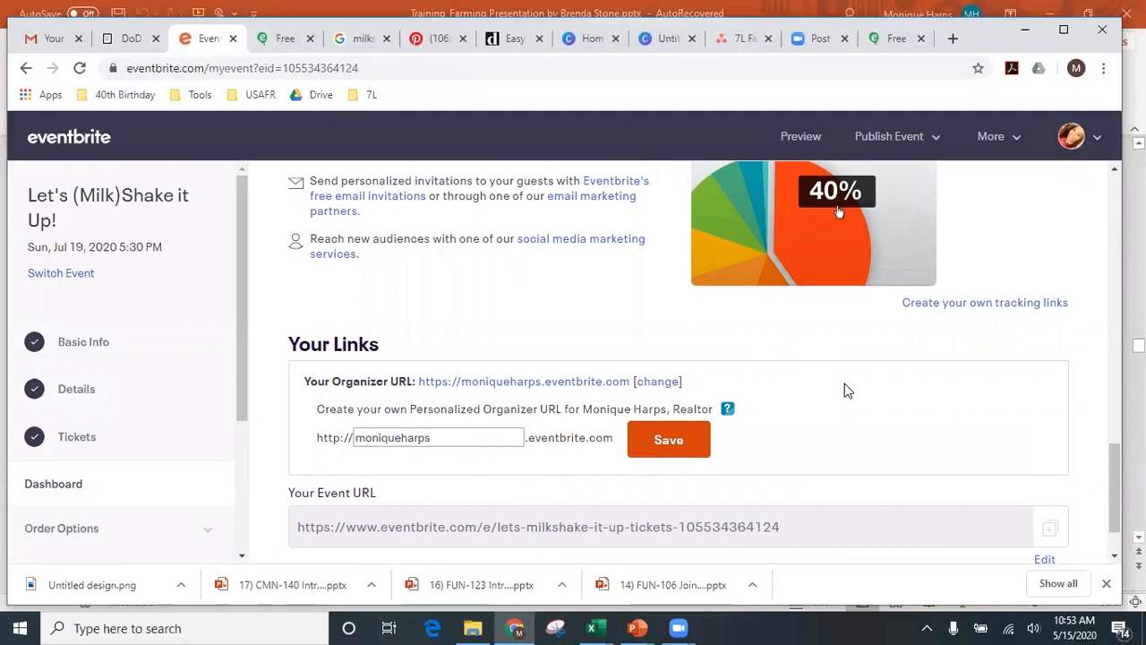
{"action": "left_click", "coordinate": [669, 440]}
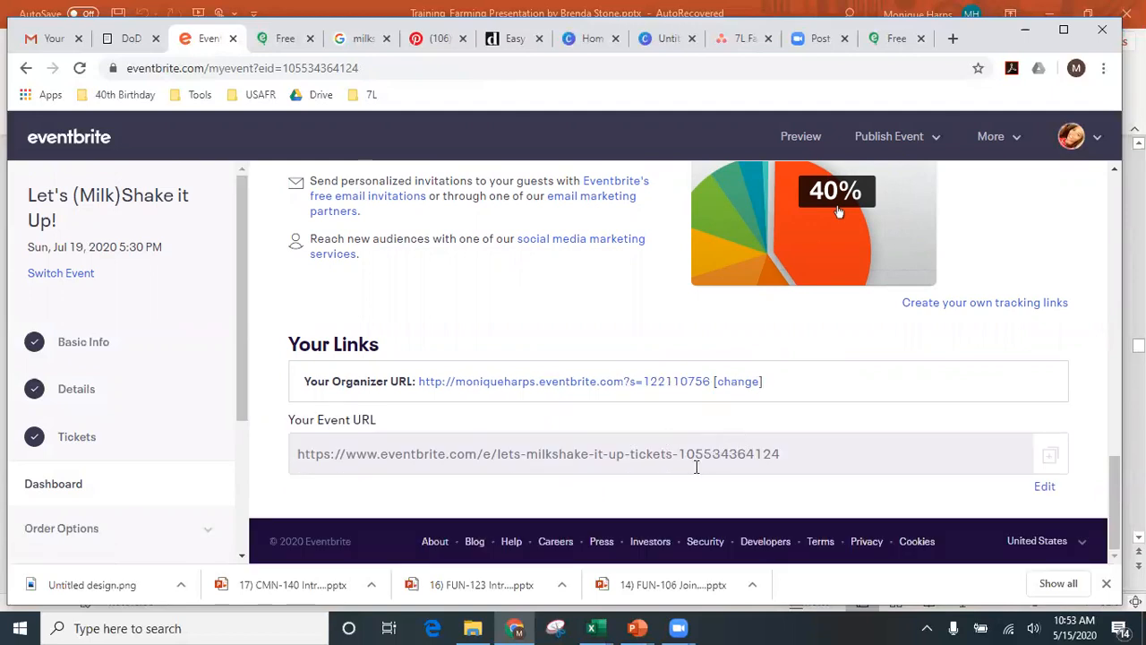
{"action": "left_click", "coordinate": [695, 454]}
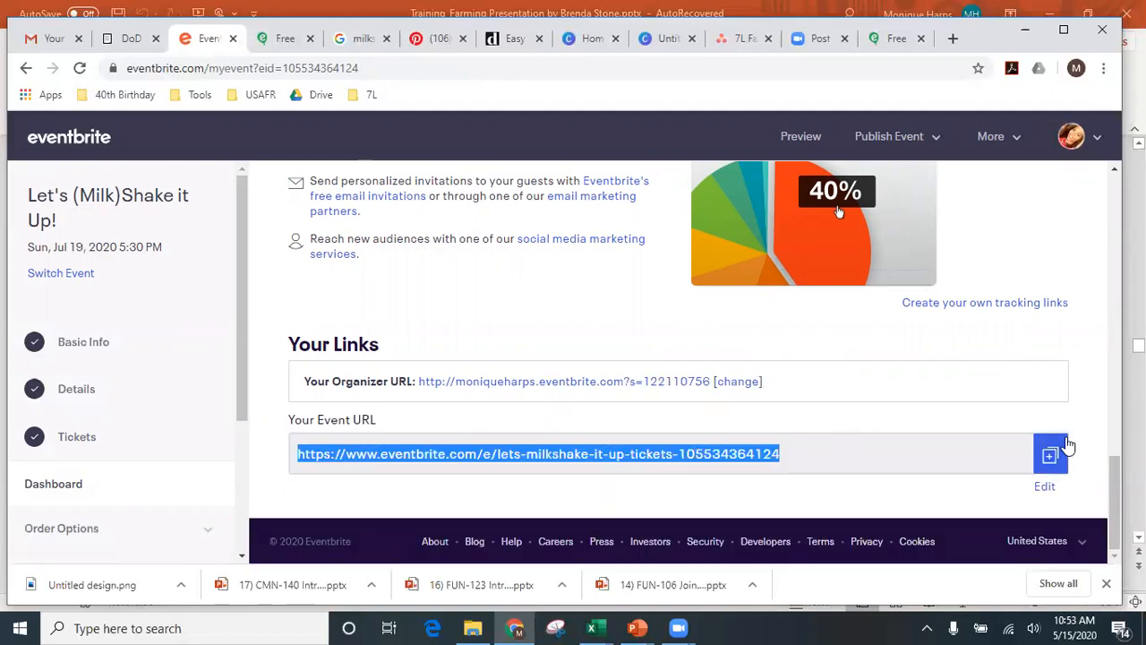
{"action": "left_click", "coordinate": [1041, 489]}
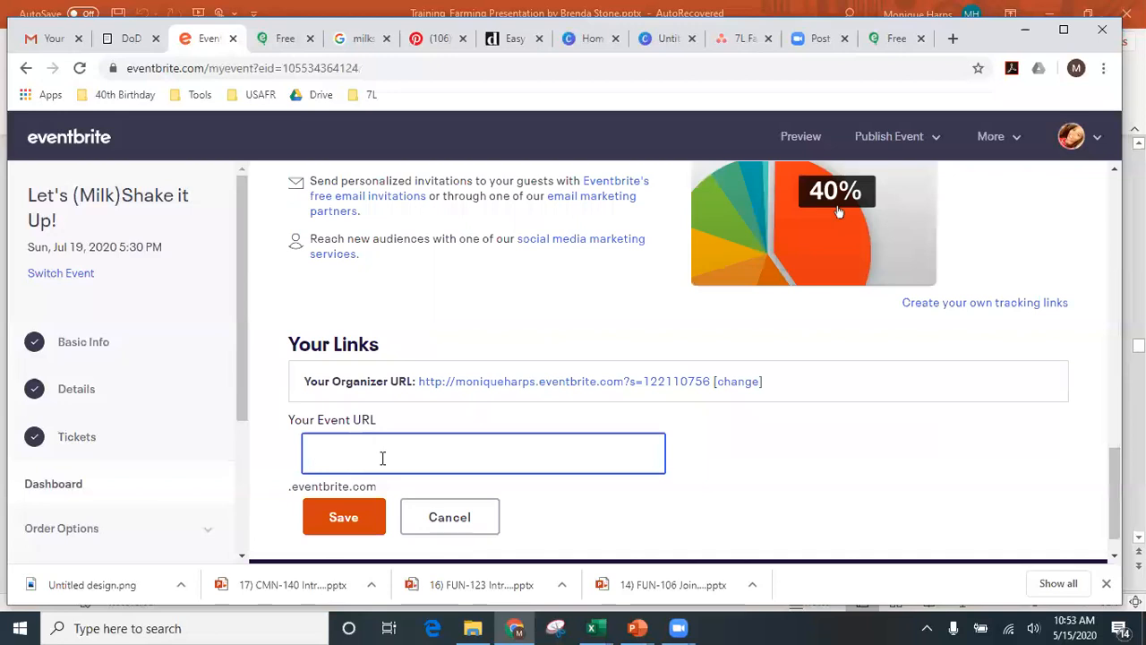
{"action": "type", "text": "Milkshake2020.eventbrite.com"}
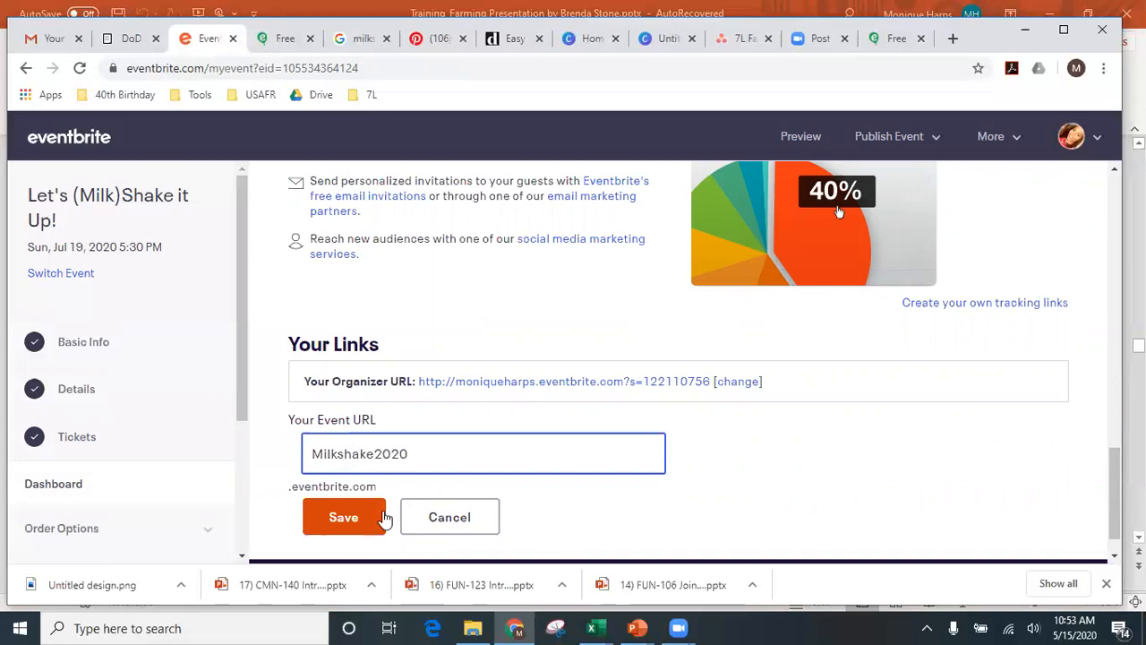
{"action": "left_click", "coordinate": [371, 522]}
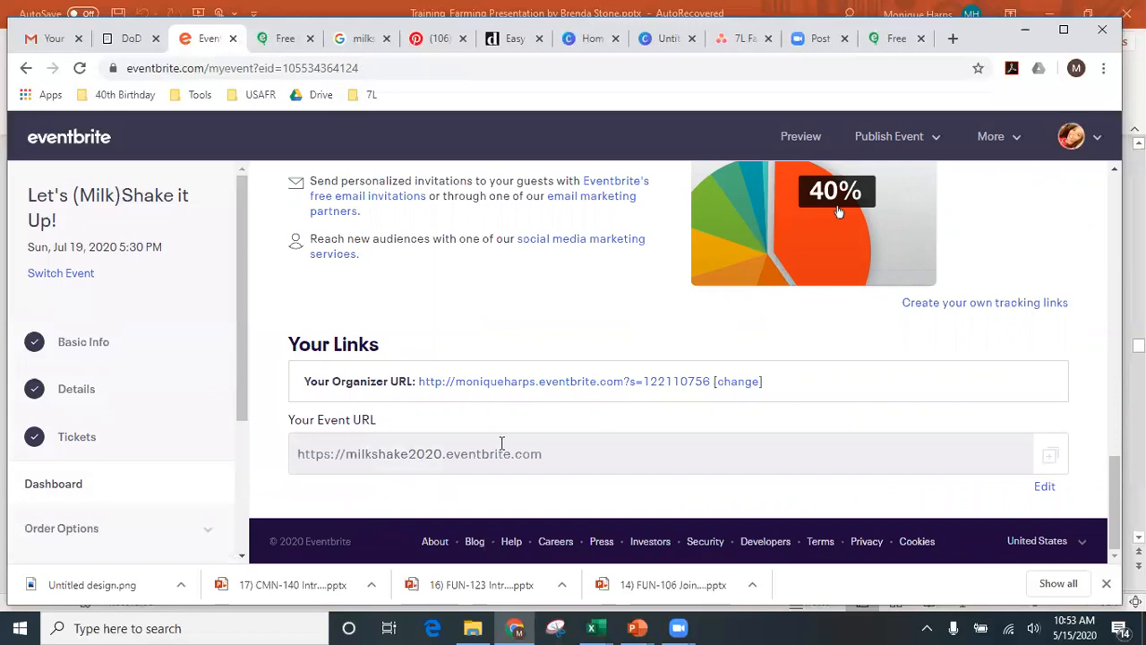
- Try another event URL name, which is rejected as in use, and discard it
{"action": "left_click", "coordinate": [1049, 488]}
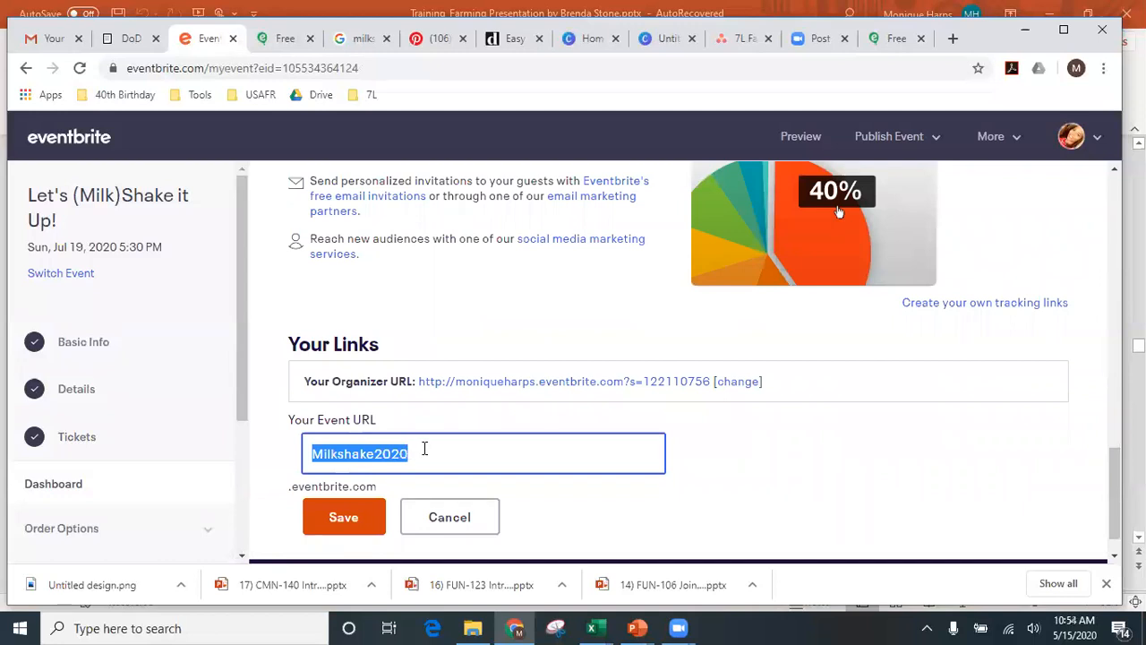
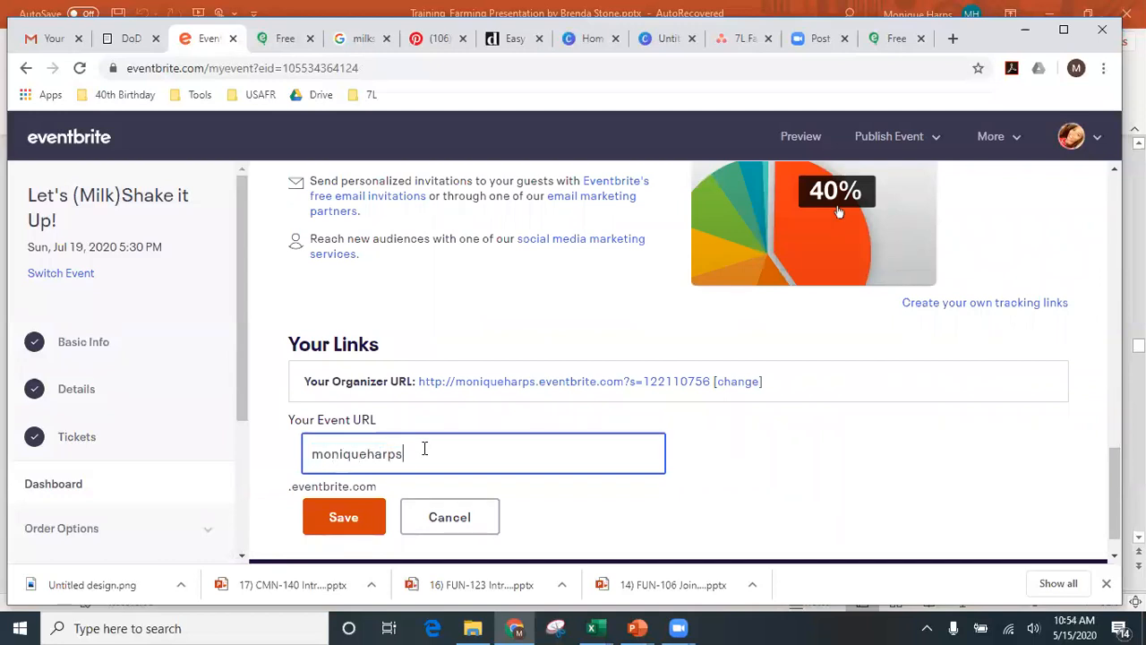
{"action": "left_click", "coordinate": [379, 513]}
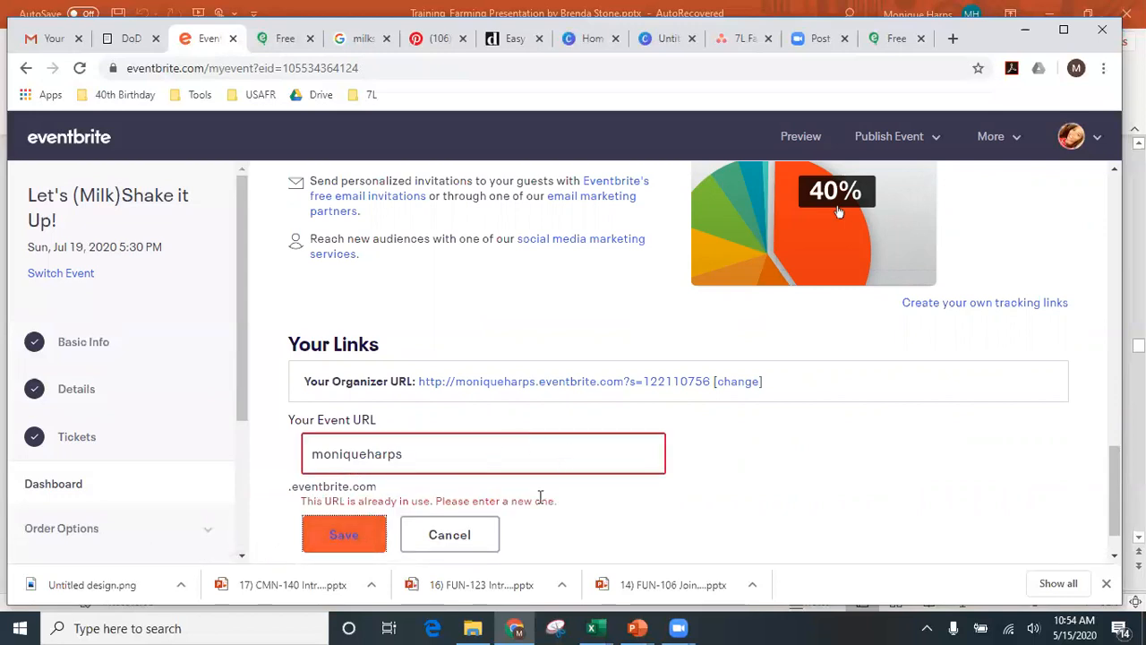
{"action": "left_click", "coordinate": [430, 537]}
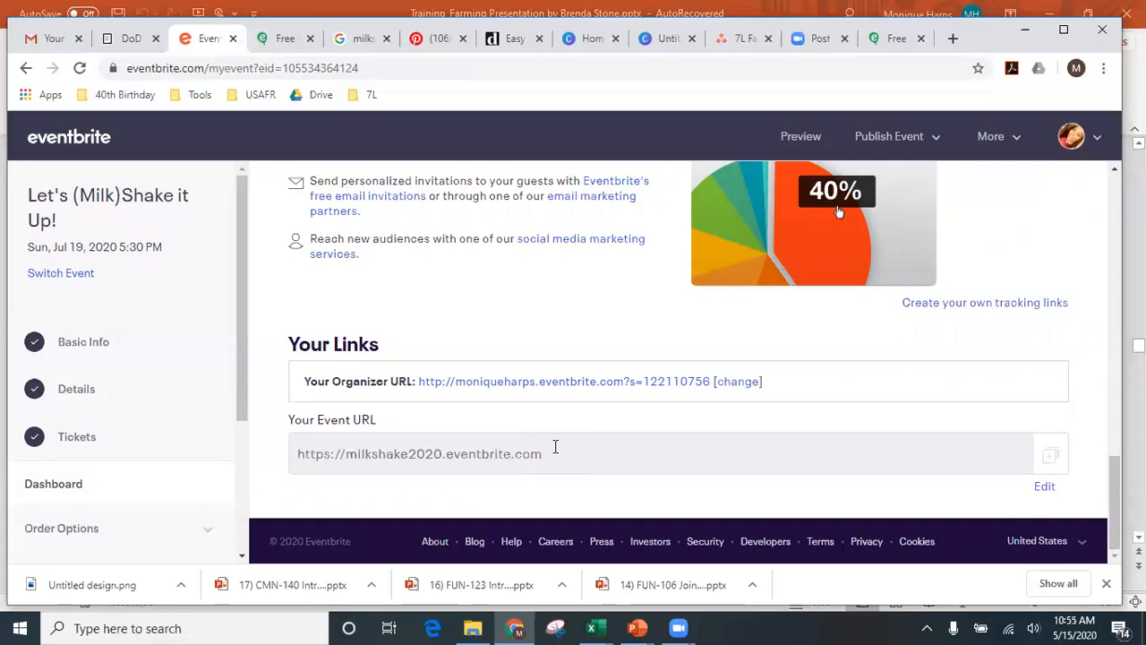
{"action": "scroll", "coordinate": [547, 452], "scroll_direction": "up", "scroll_amount": 7}
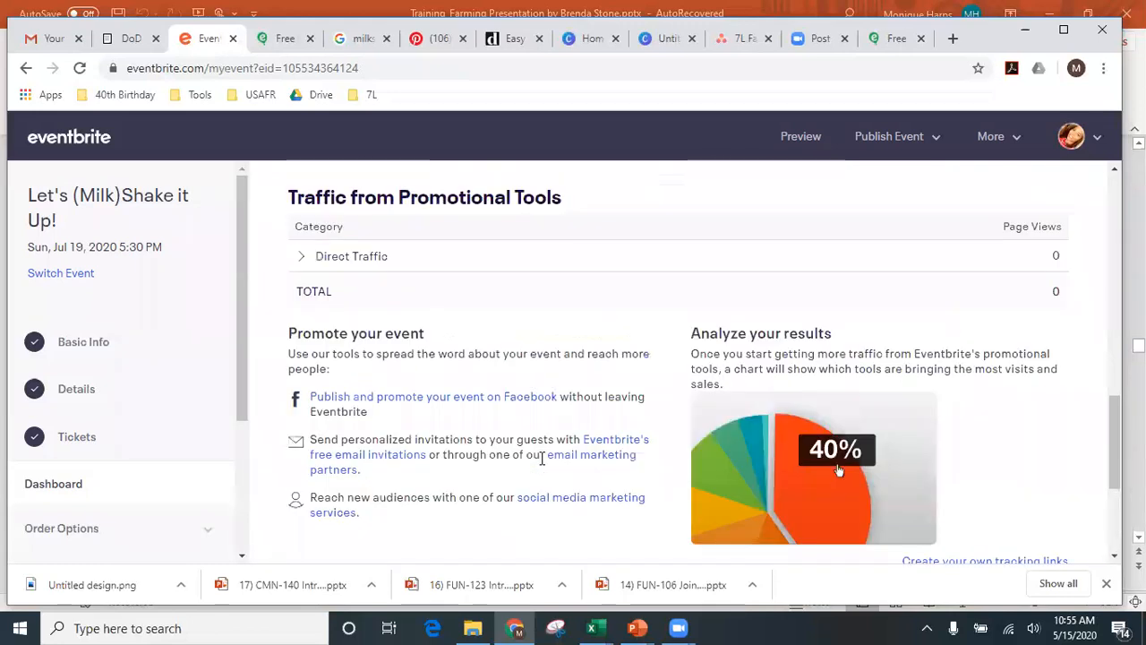
{"action": "scroll", "coordinate": [542, 459], "scroll_direction": "down", "scroll_amount": 7}
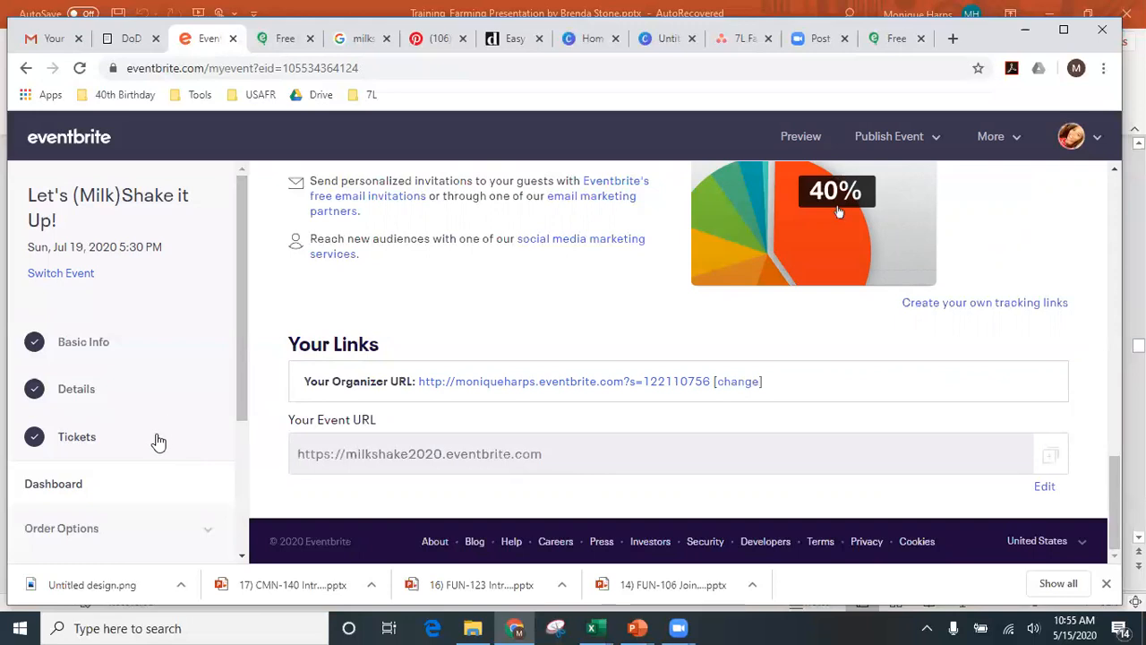
{"action": "scroll", "coordinate": [156, 442], "scroll_direction": "down", "scroll_amount": 1}
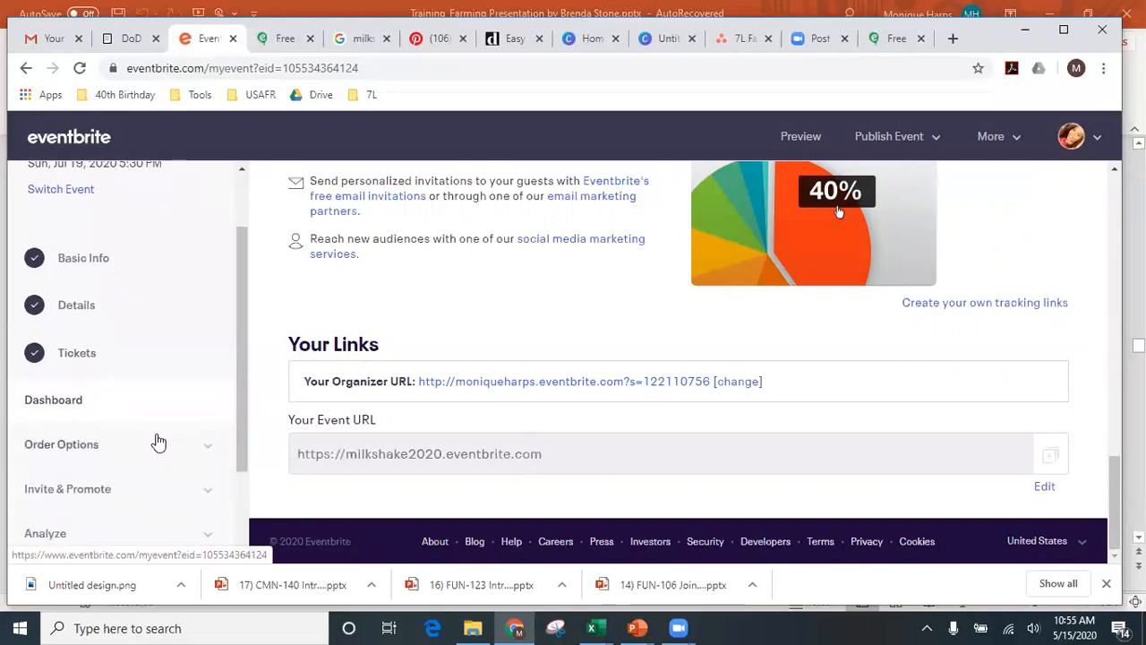
- Open the Order Form settings under Order Options
{"action": "left_click", "coordinate": [87, 451]}
{"action": "scroll", "coordinate": [88, 443], "scroll_direction": "down", "scroll_amount": 1}
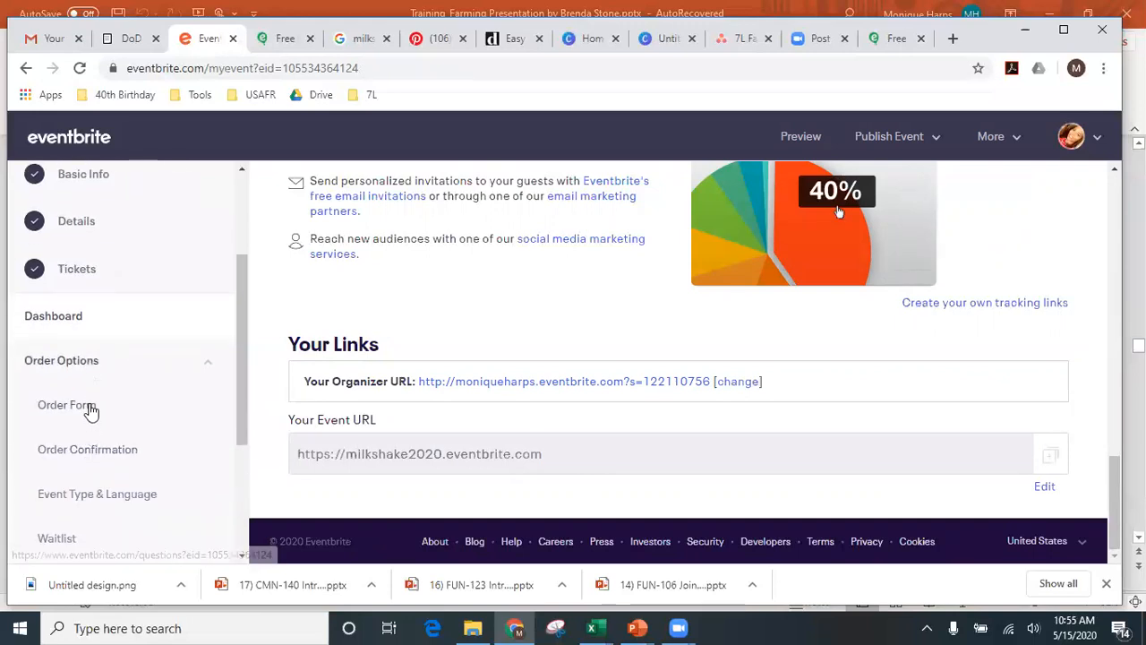
{"action": "left_click", "coordinate": [91, 411]}
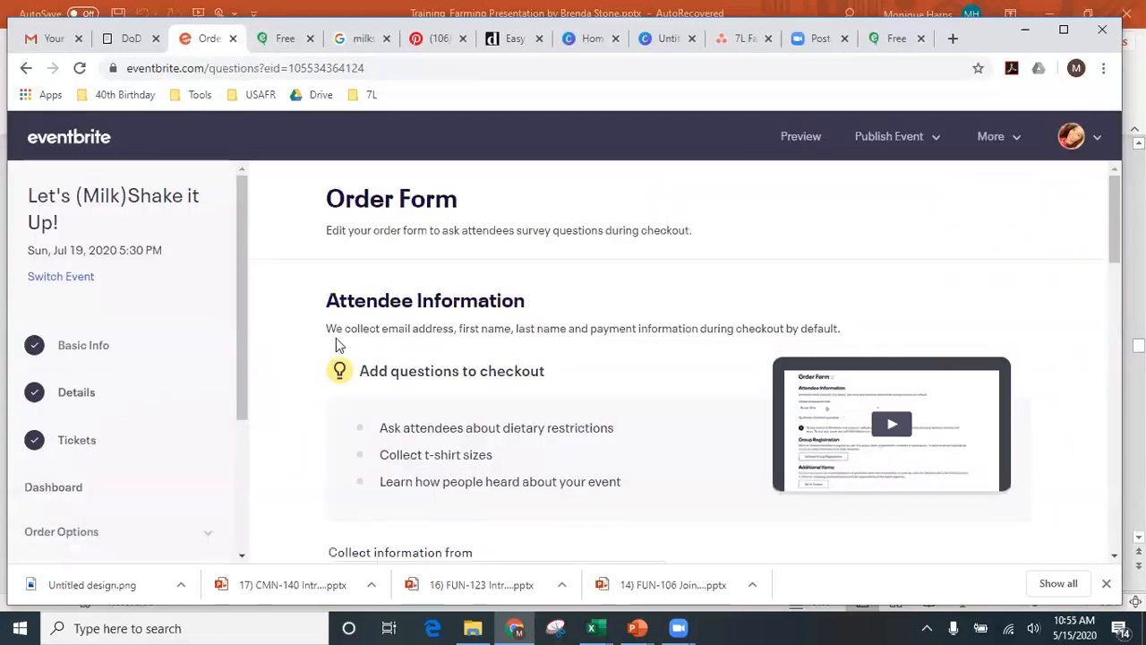
{"action": "scroll", "coordinate": [385, 327], "scroll_direction": "down", "scroll_amount": 2}
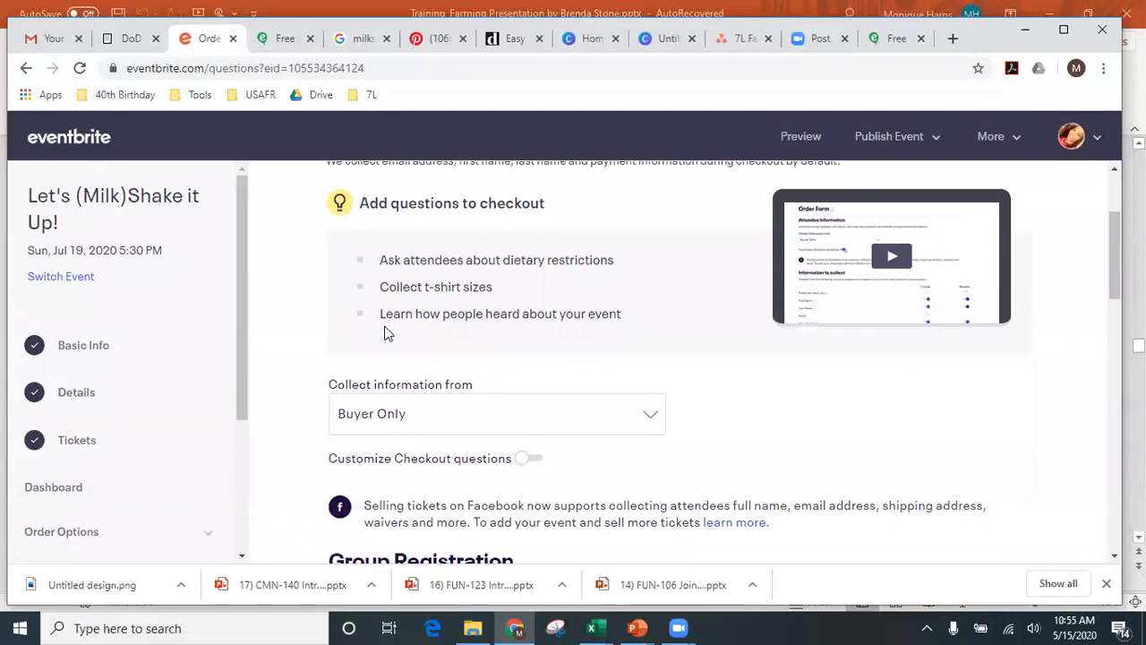
{"action": "scroll", "coordinate": [385, 331], "scroll_direction": "up", "scroll_amount": 2}
{"action": "scroll", "coordinate": [385, 330], "scroll_direction": "down", "scroll_amount": 6}
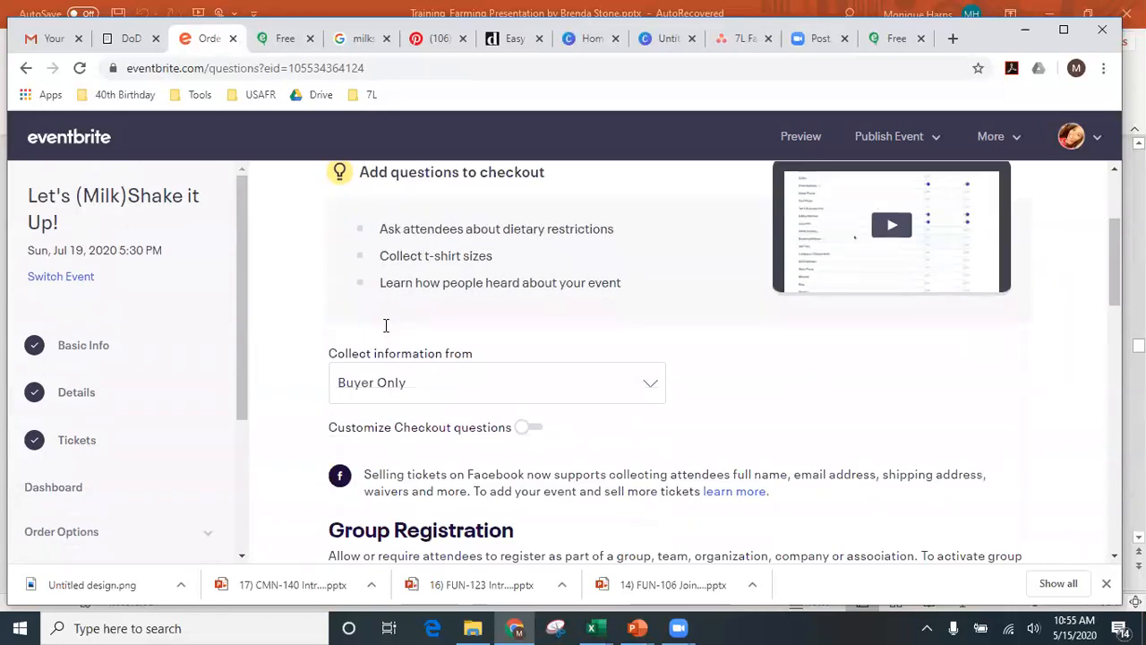
{"action": "scroll", "coordinate": [385, 326], "scroll_direction": "up", "scroll_amount": 4}
{"action": "scroll", "coordinate": [387, 331], "scroll_direction": "down", "scroll_amount": 1}
- Set 'Collect information from' to Each Attendee and switch on customizable checkout questions
{"action": "left_click", "coordinate": [390, 335]}
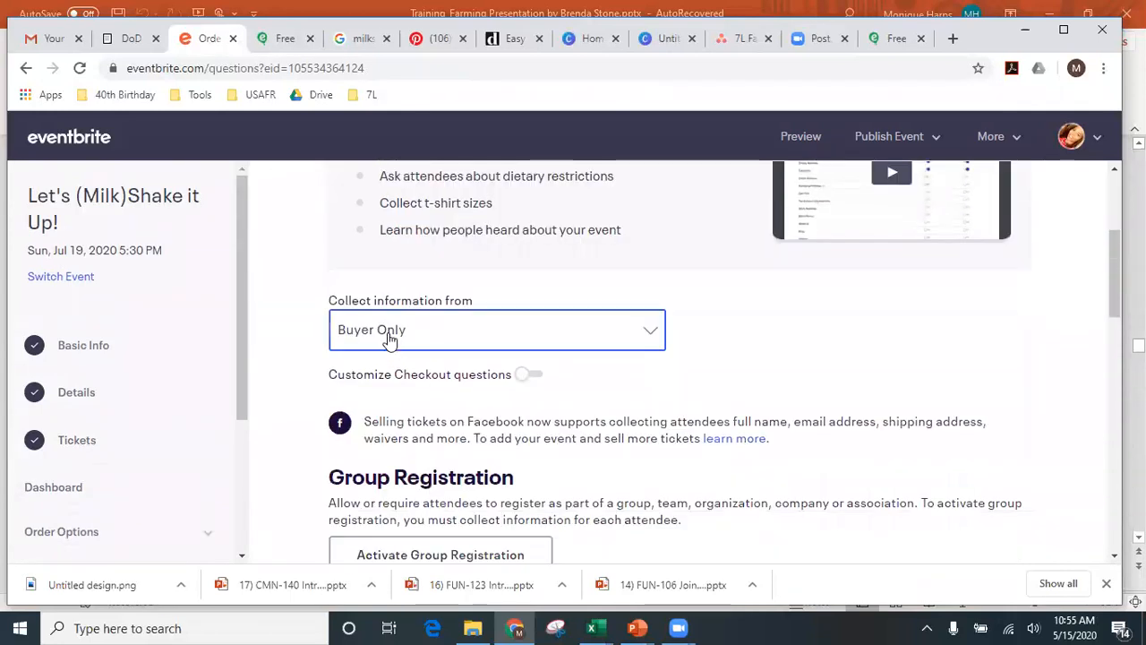
{"action": "left_click", "coordinate": [390, 338]}
{"action": "left_click", "coordinate": [390, 338]}
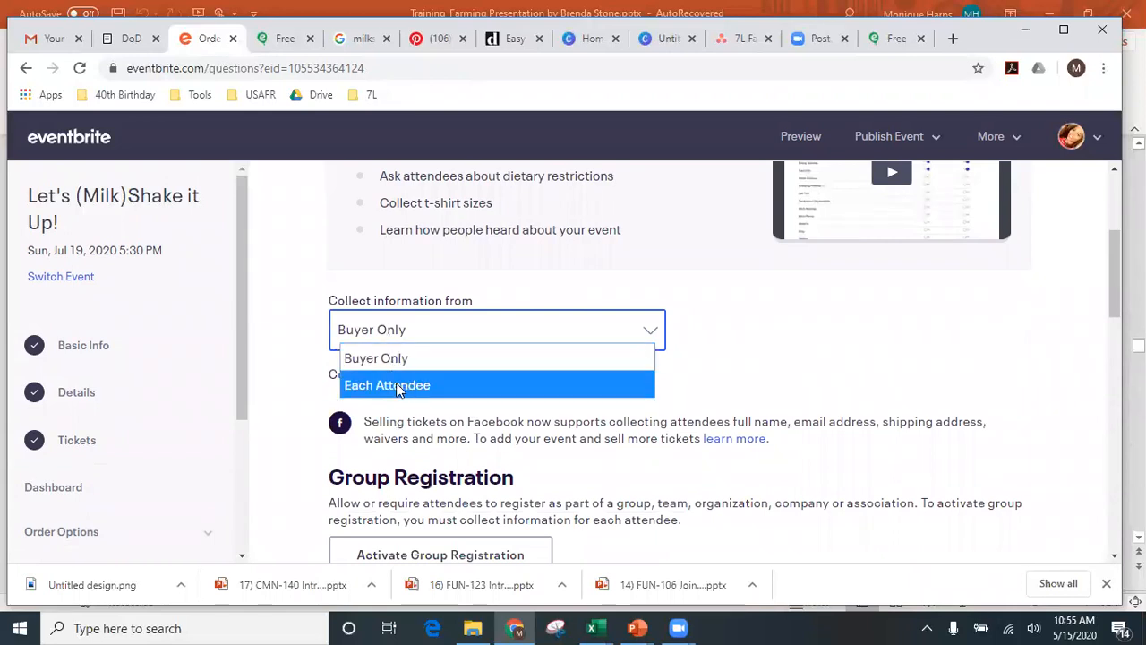
{"action": "left_click", "coordinate": [399, 386]}
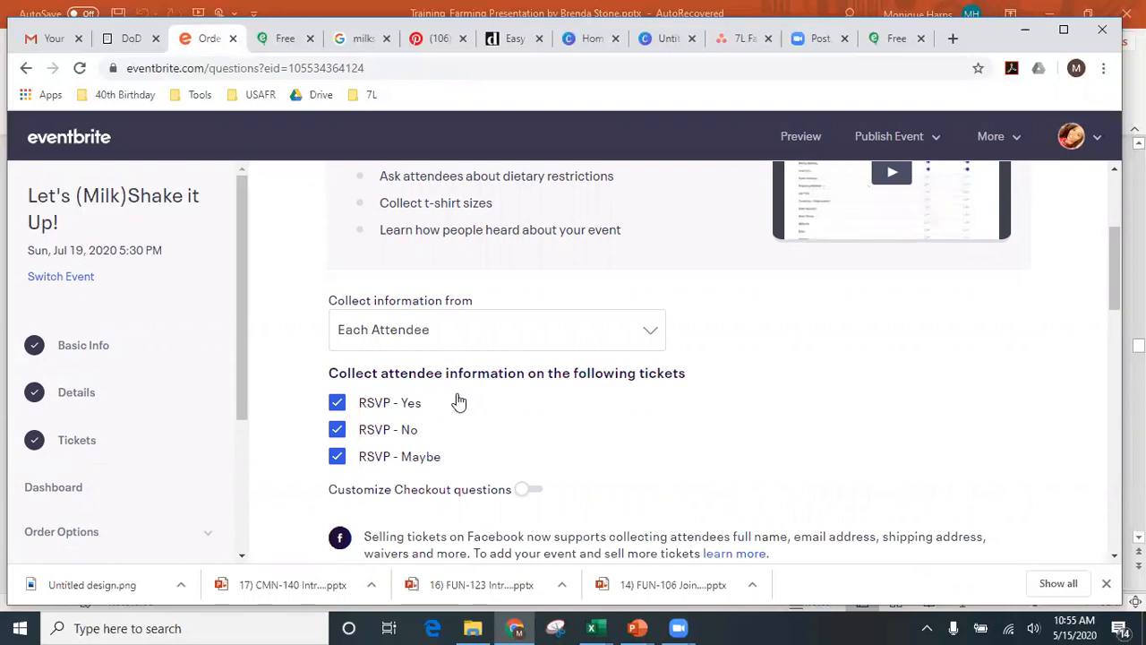
{"action": "scroll", "coordinate": [459, 402], "scroll_direction": "down", "scroll_amount": 2}
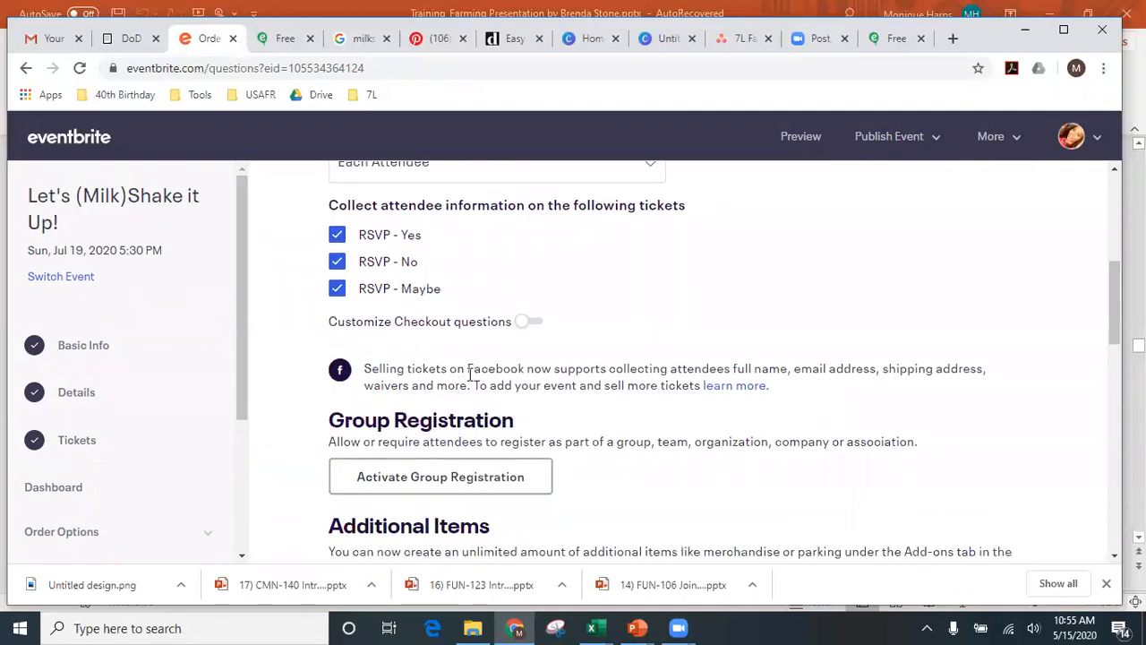
{"action": "left_click", "coordinate": [525, 322]}
- Turn on Include and Require for Prefix, Cell Phone and Home Address, leaving other questions off
{"action": "scroll", "coordinate": [519, 371], "scroll_direction": "down", "scroll_amount": 2}
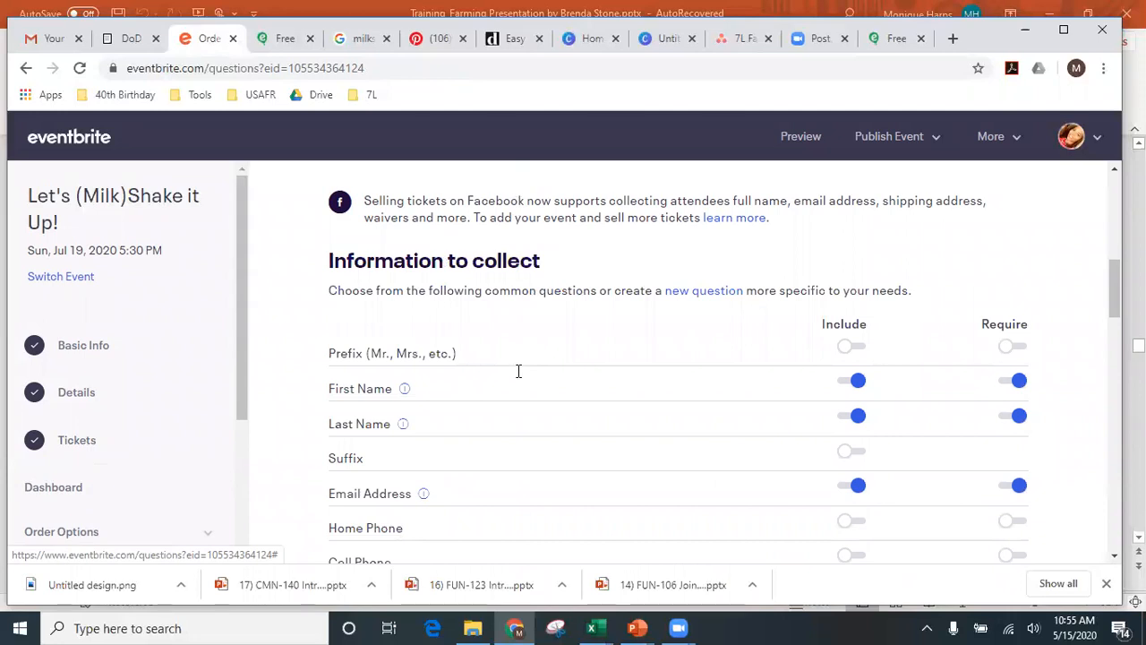
{"action": "left_click", "coordinate": [851, 349]}
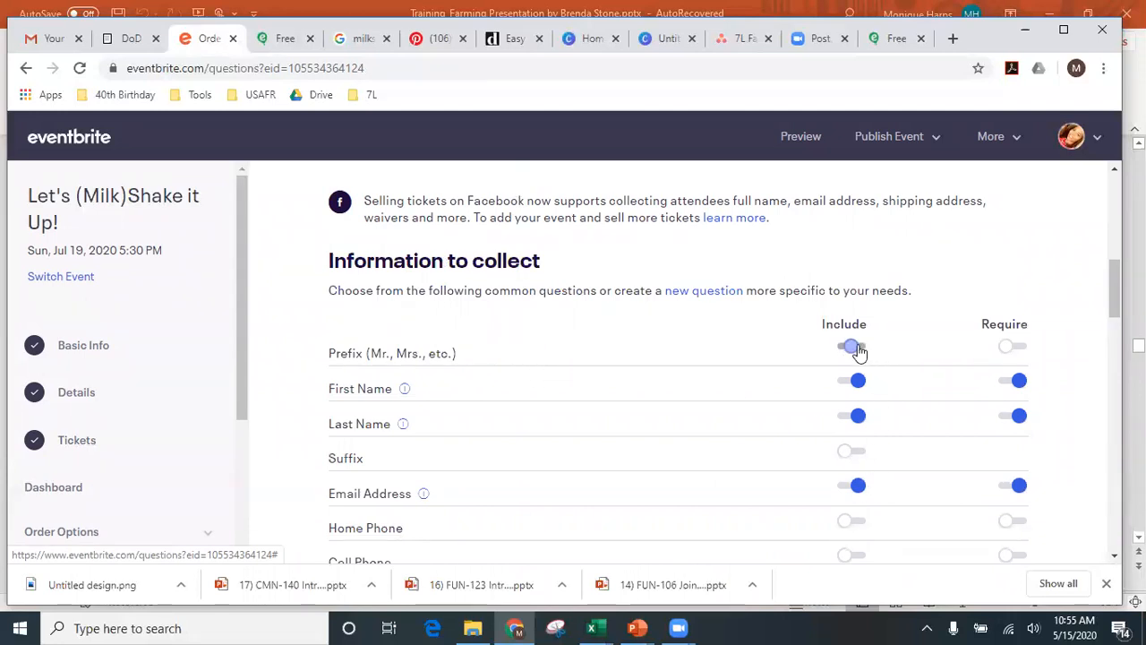
{"action": "left_click", "coordinate": [1010, 351]}
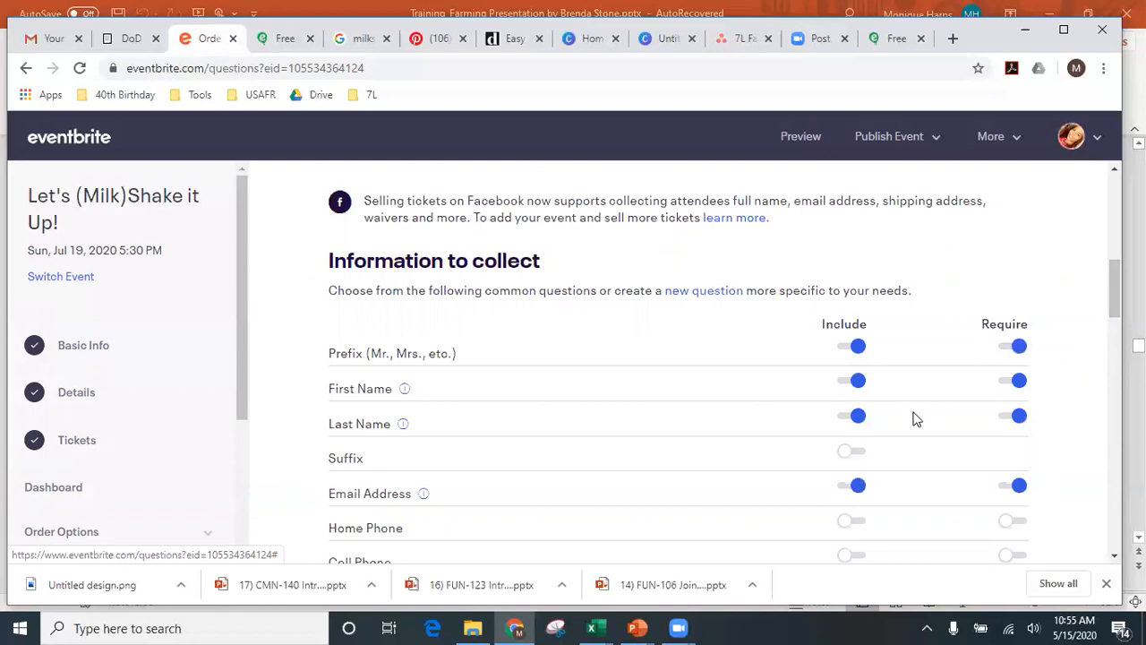
{"action": "scroll", "coordinate": [915, 419], "scroll_direction": "down", "scroll_amount": 2}
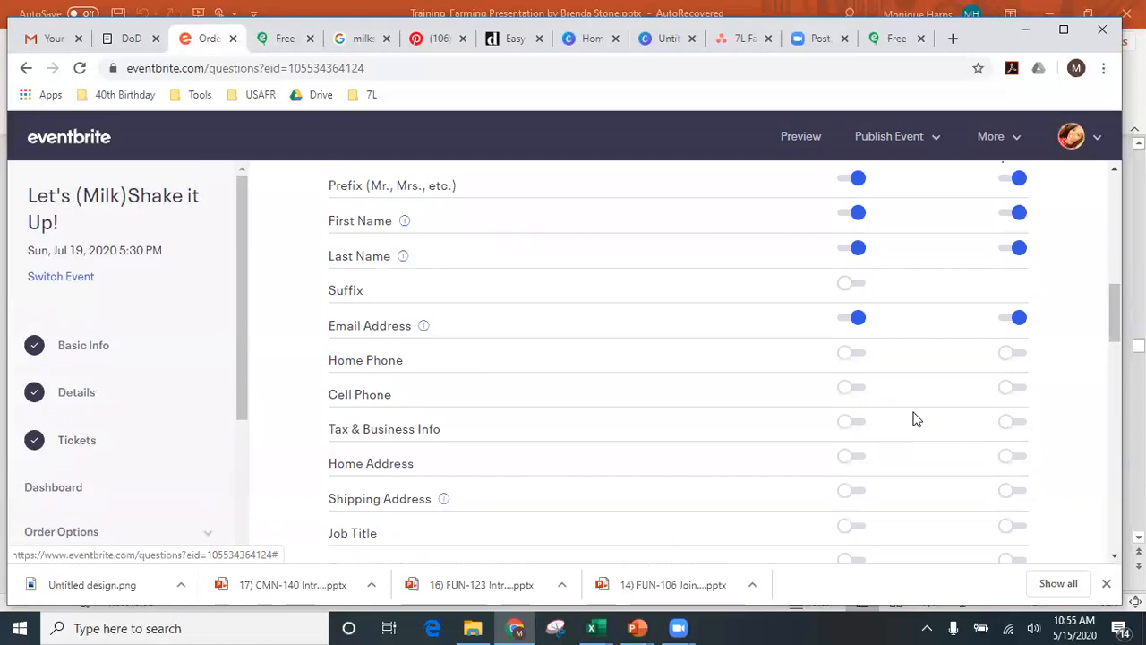
{"action": "left_click", "coordinate": [852, 389]}
{"action": "left_click", "coordinate": [1013, 390]}
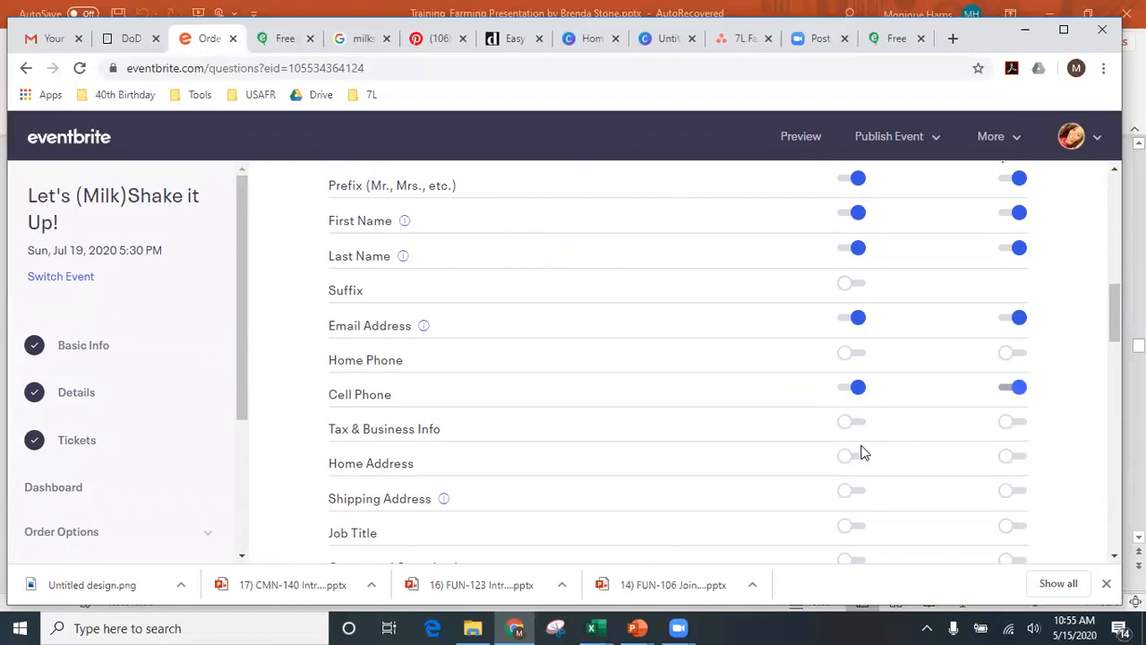
{"action": "left_click", "coordinate": [853, 458]}
{"action": "left_click", "coordinate": [1008, 462]}
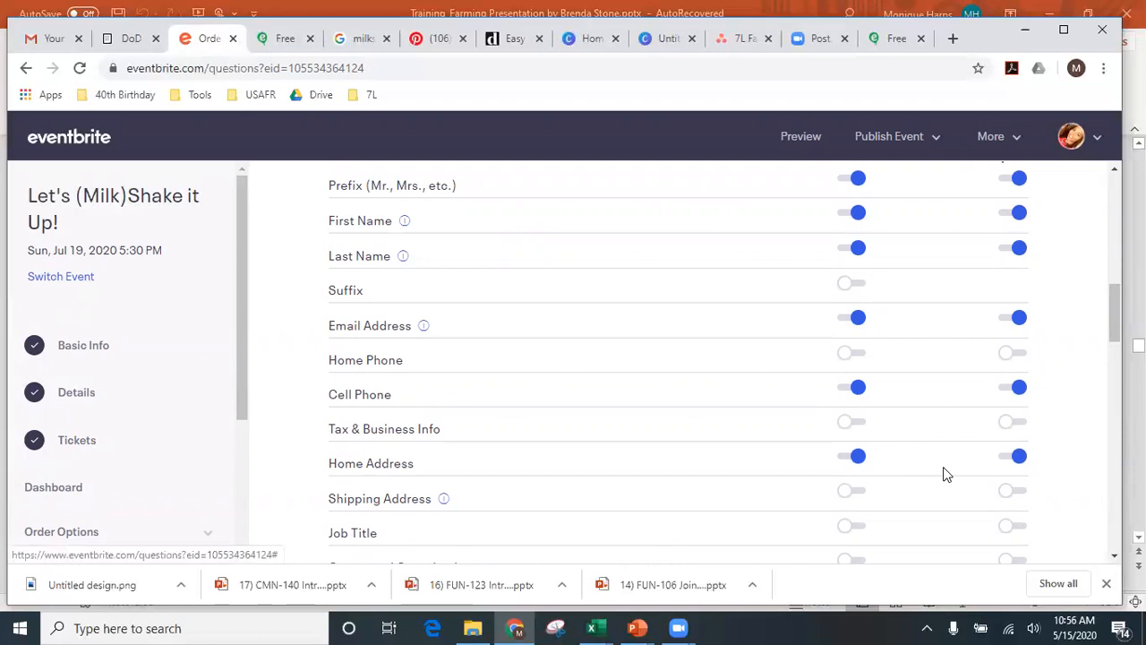
{"action": "scroll", "coordinate": [946, 475], "scroll_direction": "down", "scroll_amount": 2}
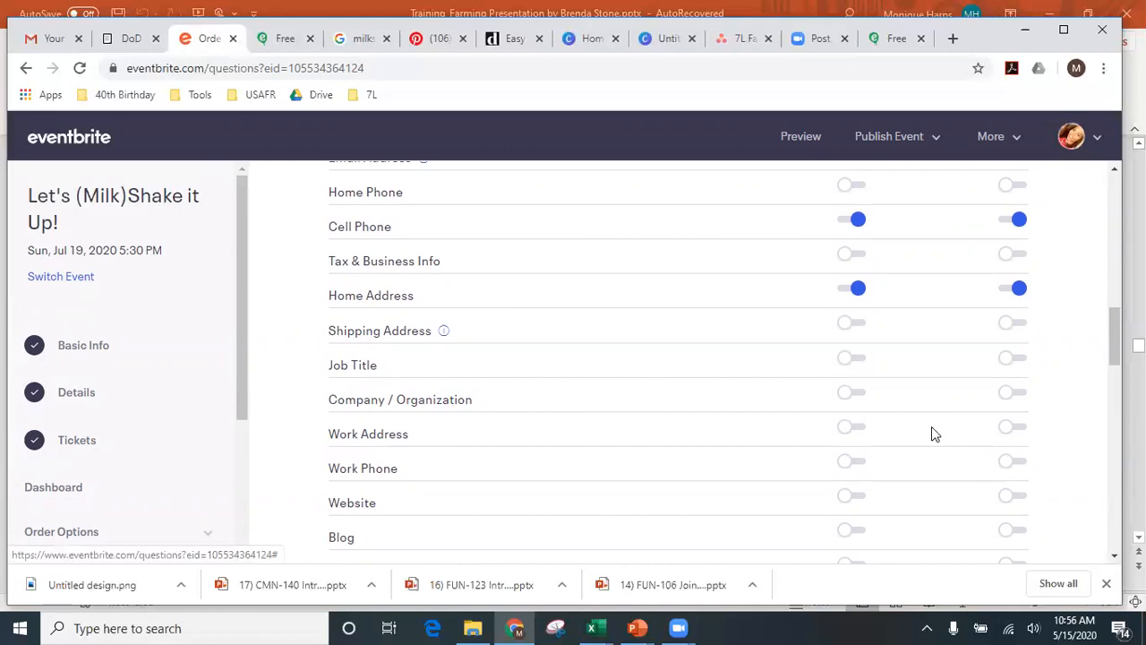
{"action": "scroll", "coordinate": [931, 434], "scroll_direction": "up", "scroll_amount": 7}
{"action": "scroll", "coordinate": [931, 434], "scroll_direction": "down", "scroll_amount": 5}
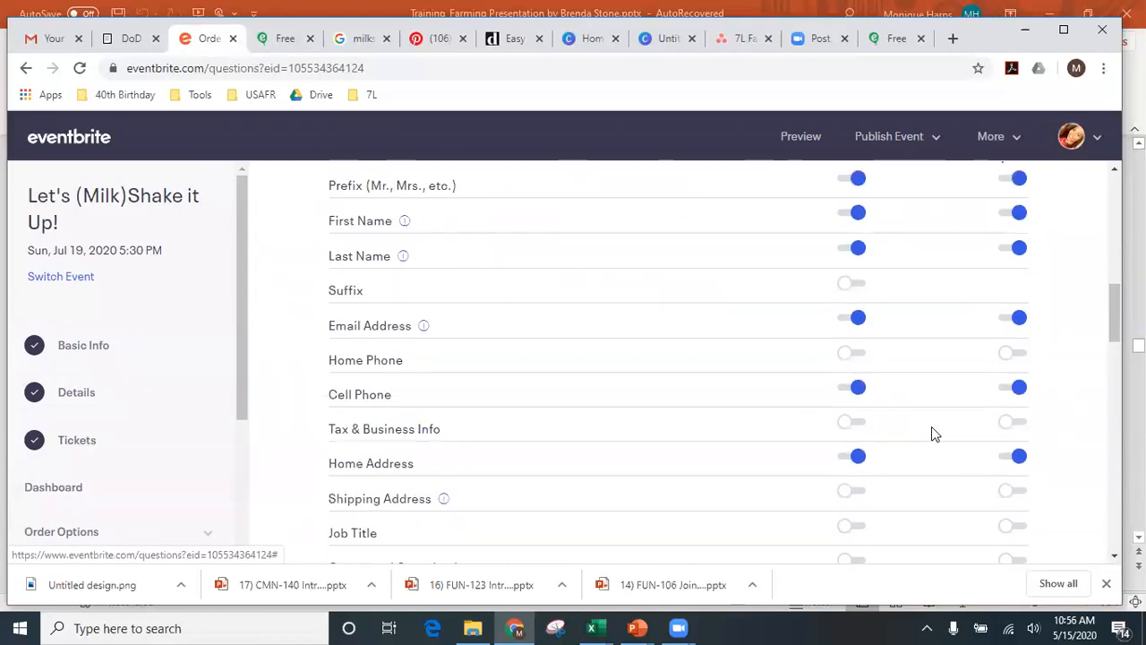
{"action": "scroll", "coordinate": [893, 414], "scroll_direction": "down", "scroll_amount": 6}
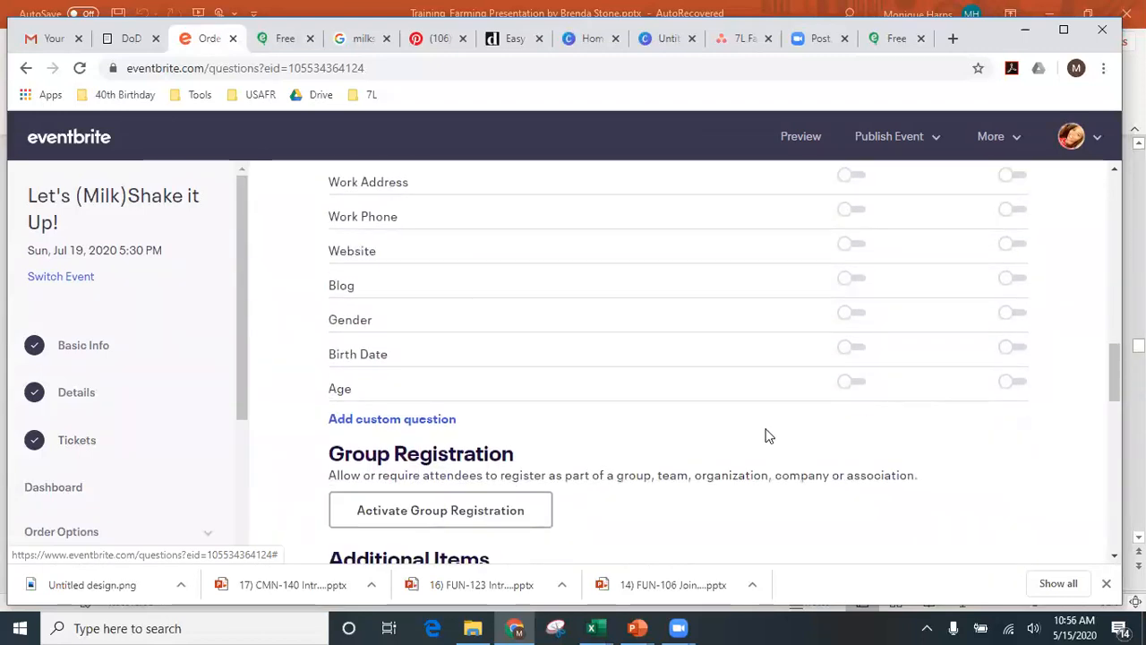
- Start a new custom checkout question with the prompt 'How many adults?'
{"action": "left_click", "coordinate": [438, 421]}
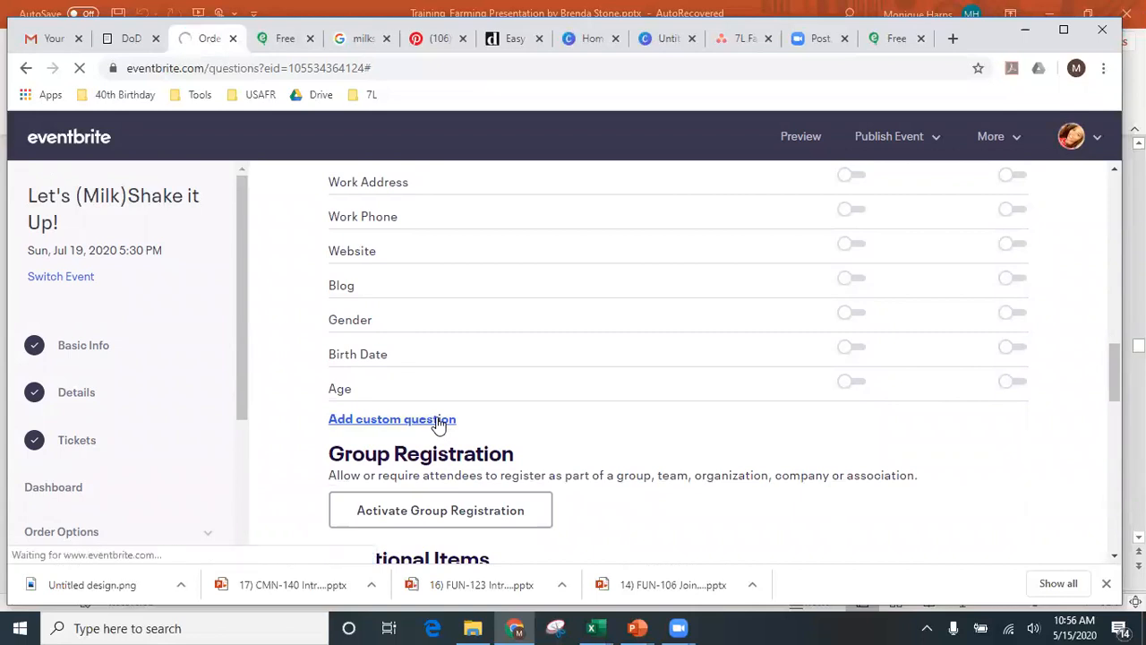
{"action": "left_click", "coordinate": [476, 334]}
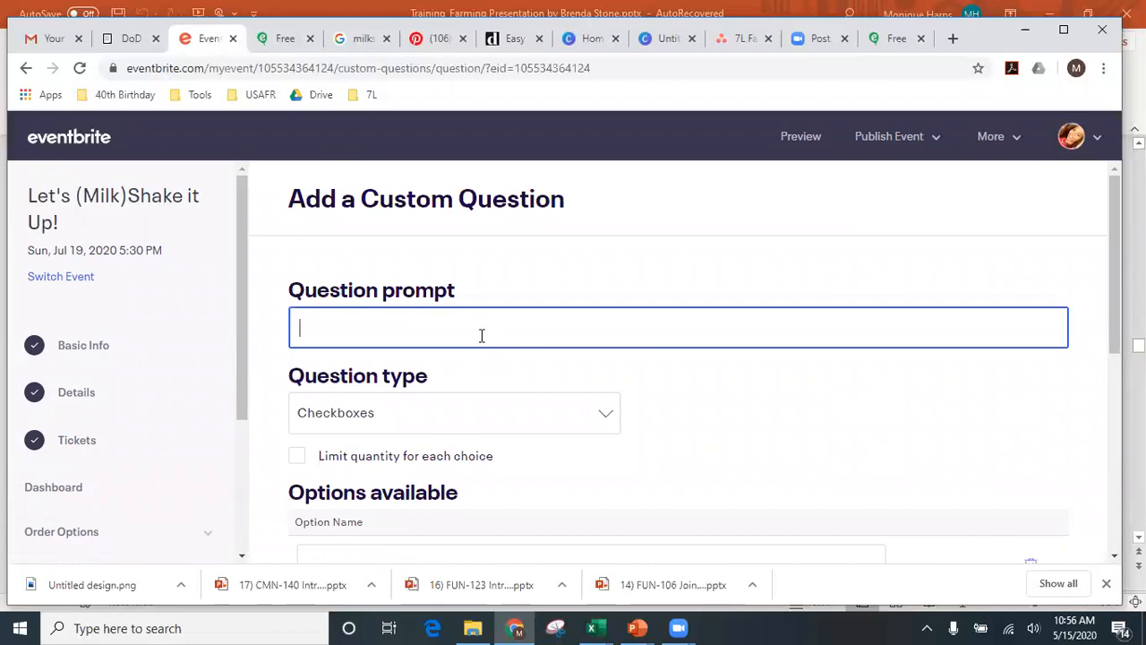
{"action": "scroll", "coordinate": [479, 333], "scroll_direction": "down", "scroll_amount": 5}
{"action": "scroll", "coordinate": [480, 341], "scroll_direction": "up", "scroll_amount": 5}
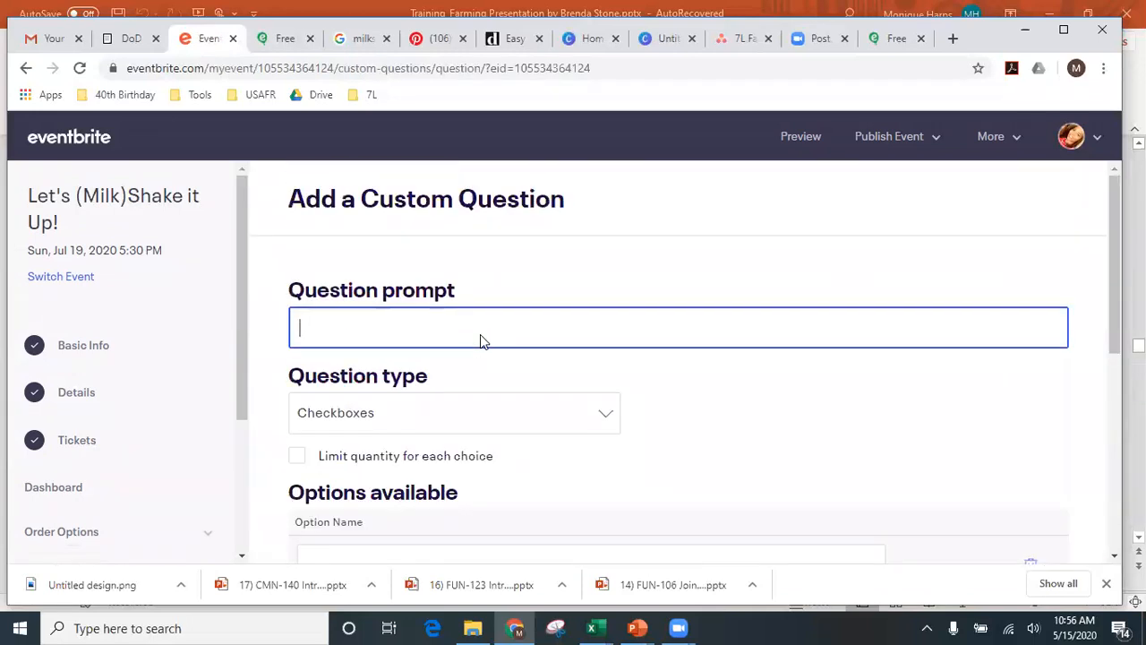
{"action": "type", "text": "Ho"}
{"action": "key", "text": "BackSpace"}
{"action": "key", "text": "BackSpace"}
{"action": "type", "text": "Ki"}
{"action": "key", "text": "BackSpace"}
{"action": "key", "text": "BackSpace"}
{"action": "left_click", "coordinate": [525, 428]}
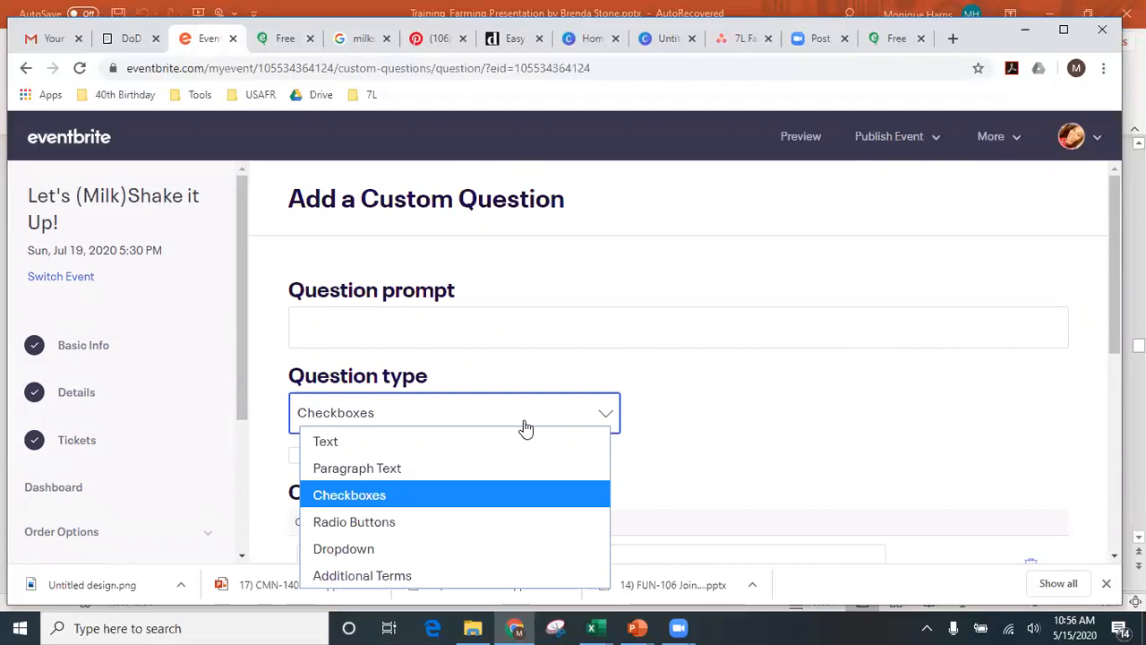
{"action": "left_click", "coordinate": [503, 324]}
{"action": "type", "text": "How many adults?"}
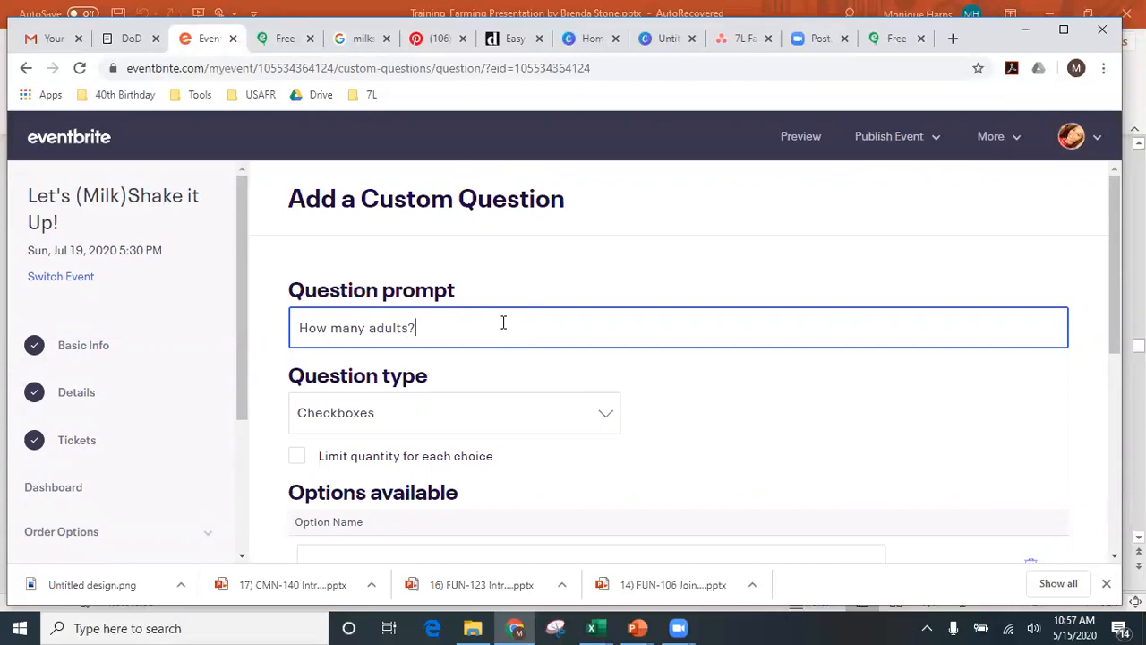
- Make it a Text question for RSVP - Yes and Maybe tickets, shown on confirmation and ticket, and save
{"action": "left_click", "coordinate": [501, 423]}
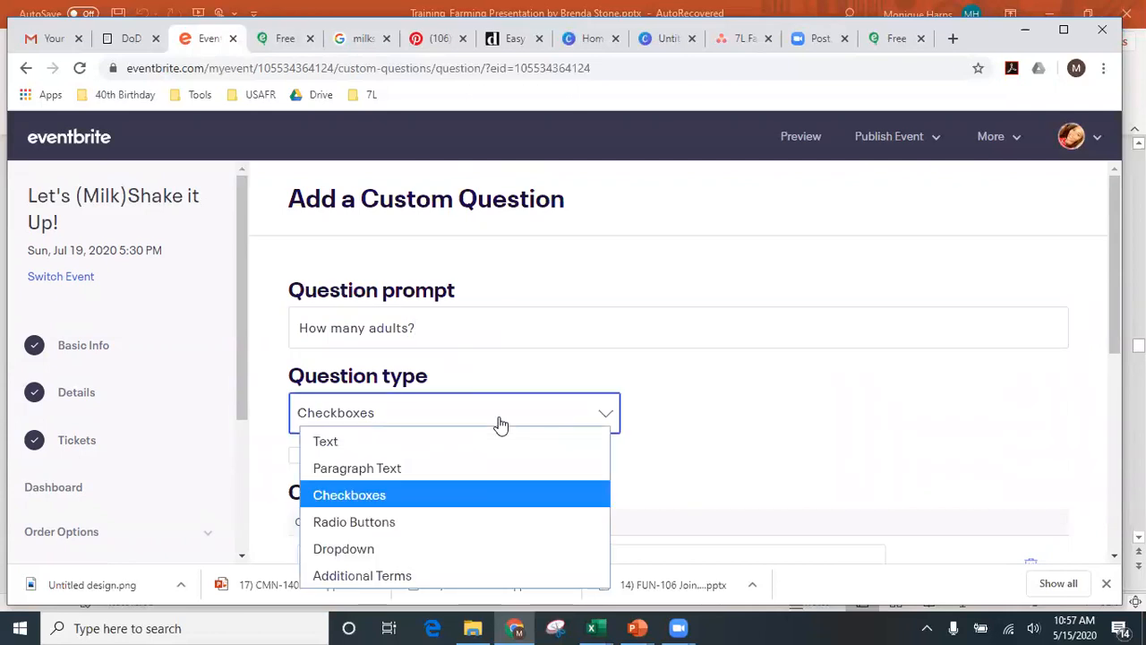
{"action": "left_click", "coordinate": [501, 448]}
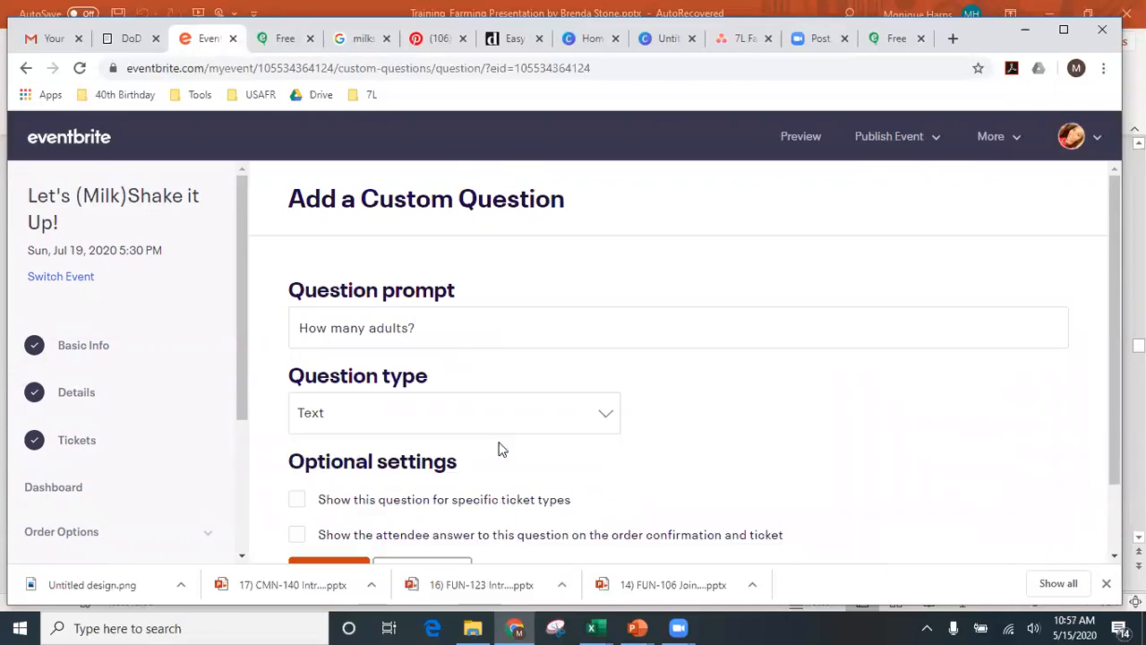
{"action": "scroll", "coordinate": [526, 472], "scroll_direction": "down", "scroll_amount": 1}
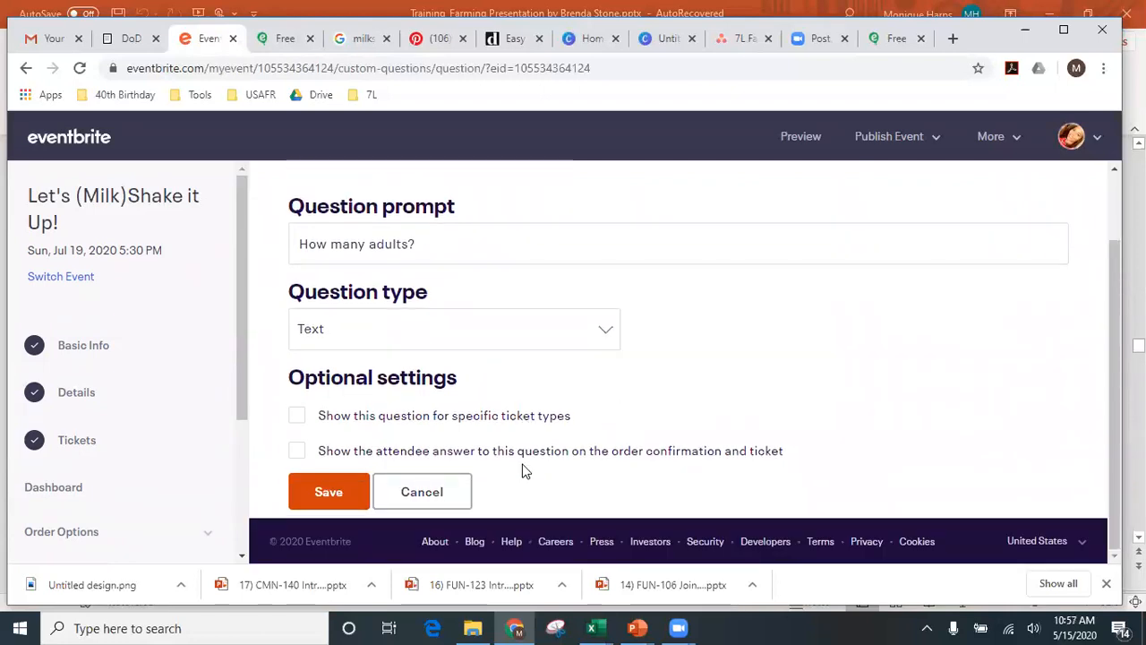
{"action": "left_click", "coordinate": [298, 417]}
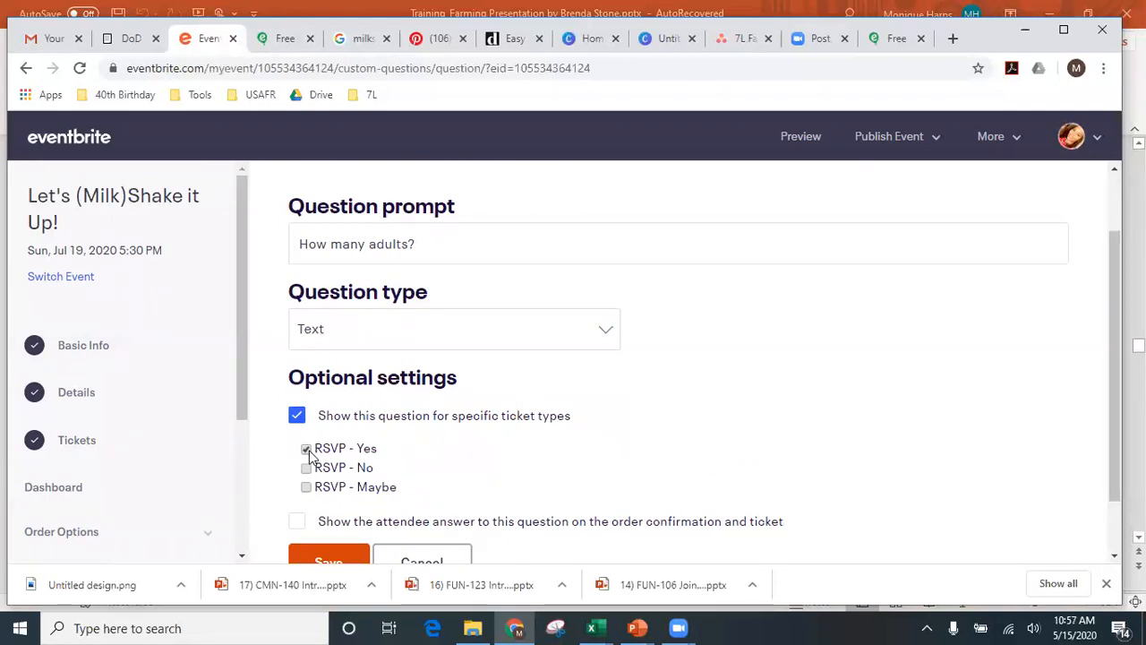
{"action": "scroll", "coordinate": [309, 455], "scroll_direction": "down", "scroll_amount": 1}
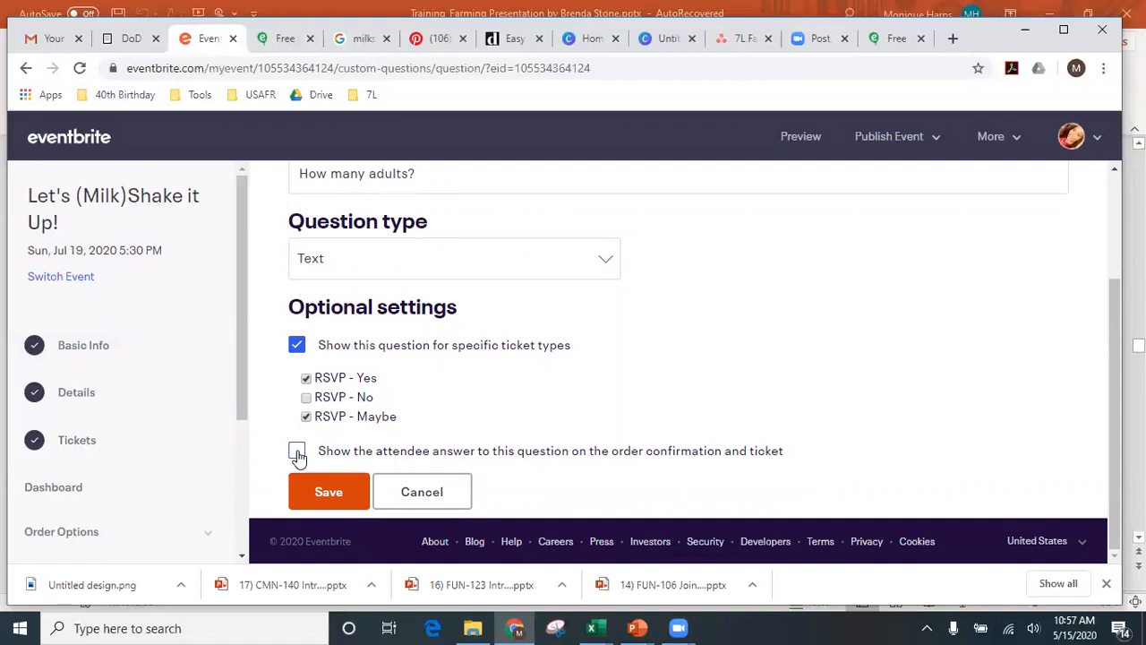
{"action": "left_click", "coordinate": [297, 453]}
{"action": "left_click", "coordinate": [330, 492]}
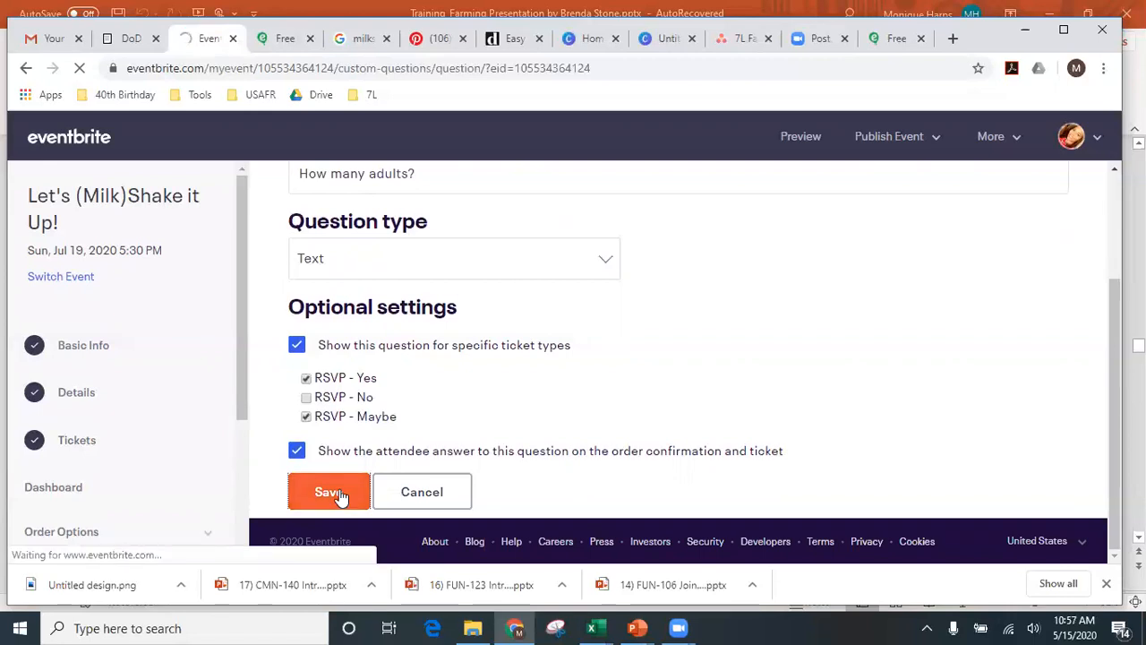
- Check that 'How many adults?' appears after Age, then start another custom question
{"action": "scroll", "coordinate": [358, 447], "scroll_direction": "down", "scroll_amount": 5}
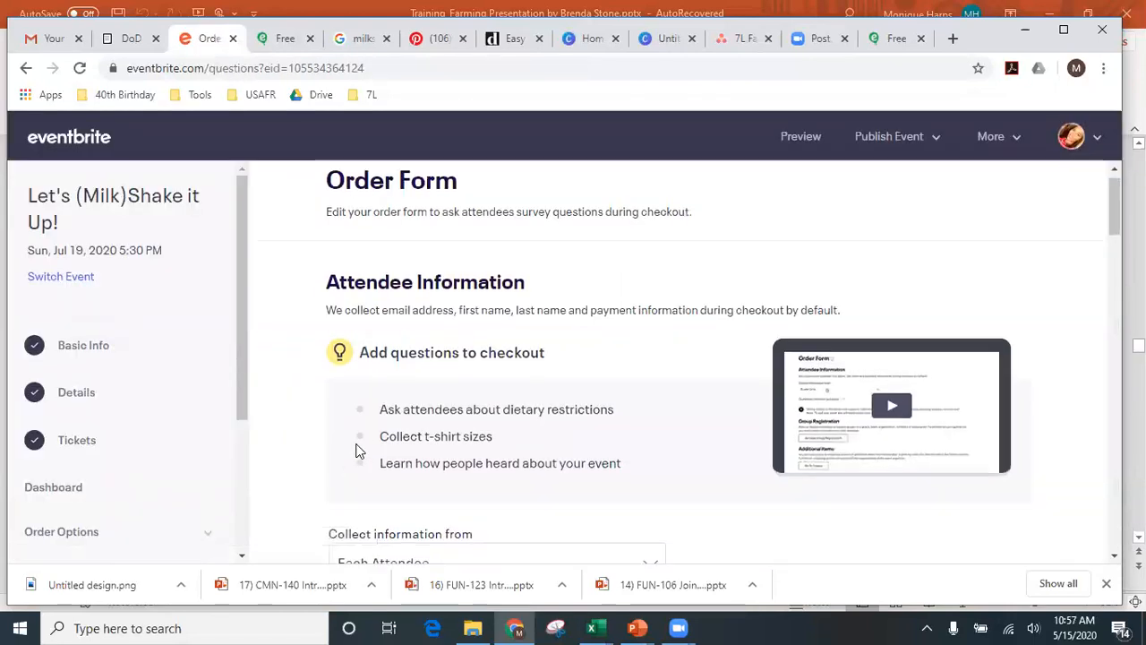
{"action": "scroll", "coordinate": [356, 451], "scroll_direction": "down", "scroll_amount": 6}
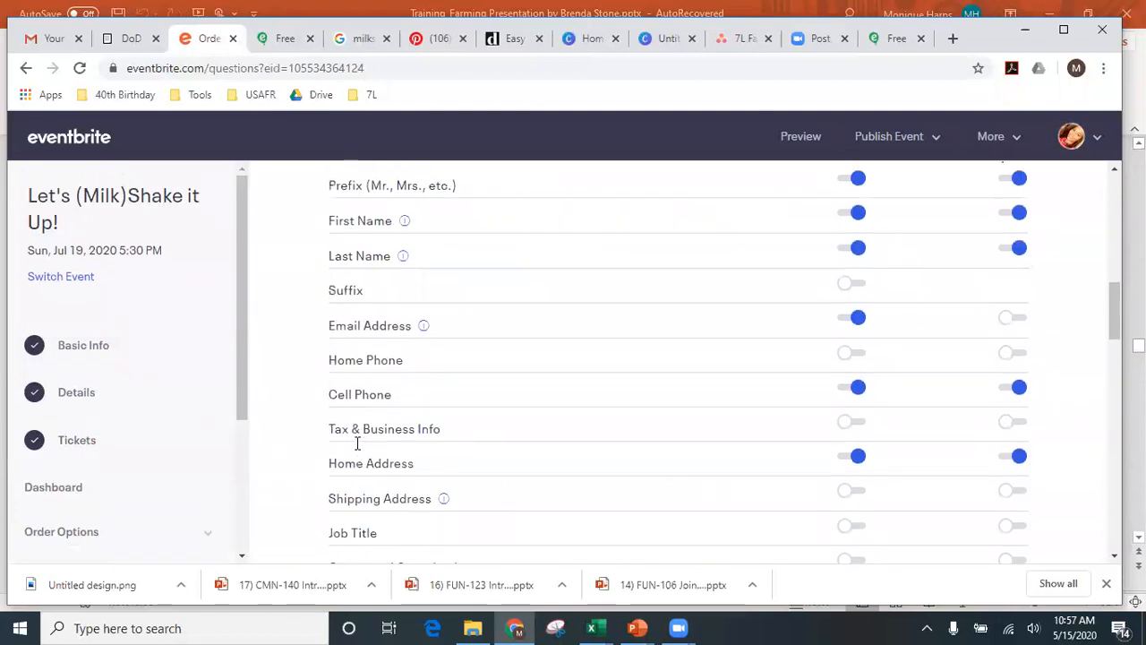
{"action": "scroll", "coordinate": [356, 443], "scroll_direction": "down", "scroll_amount": 5}
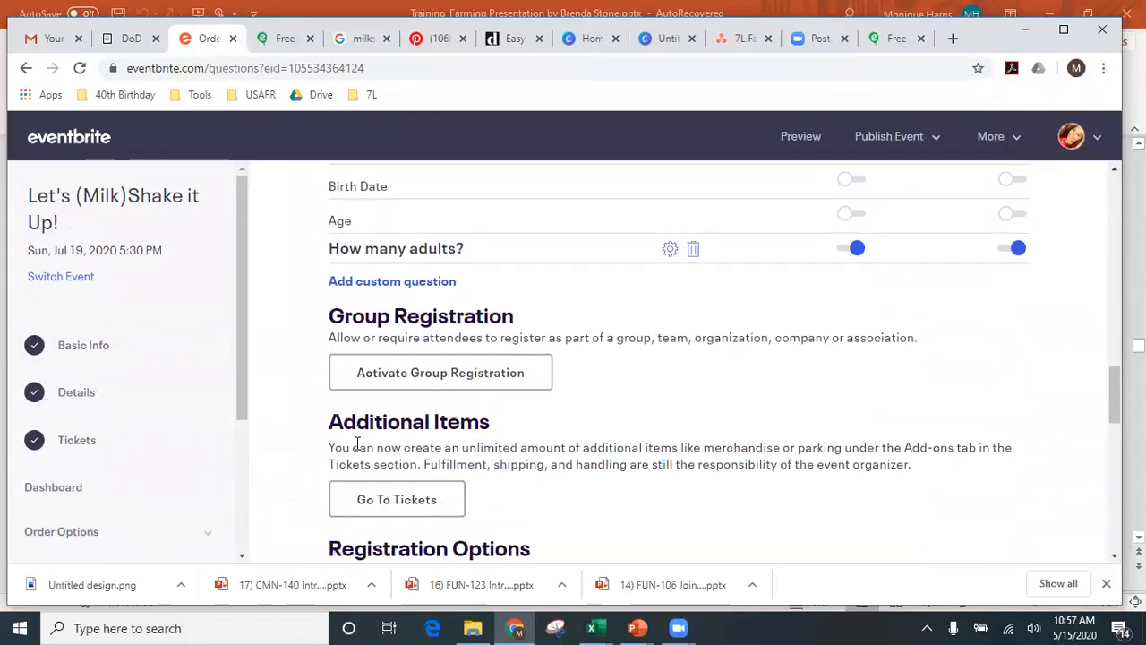
{"action": "left_click", "coordinate": [425, 282]}
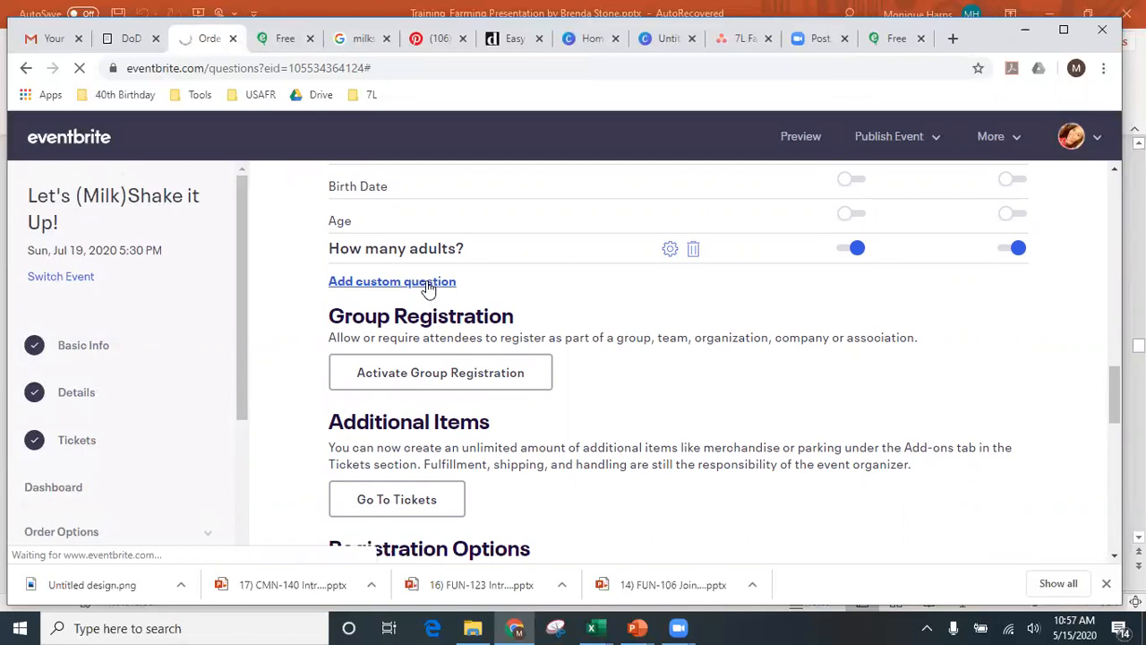
- Save 'How many children?' as a Text question for RSVP - Yes and Maybe, answers shown on confirmation and ticket
{"action": "left_click", "coordinate": [403, 324]}
{"action": "type", "text": "How "}
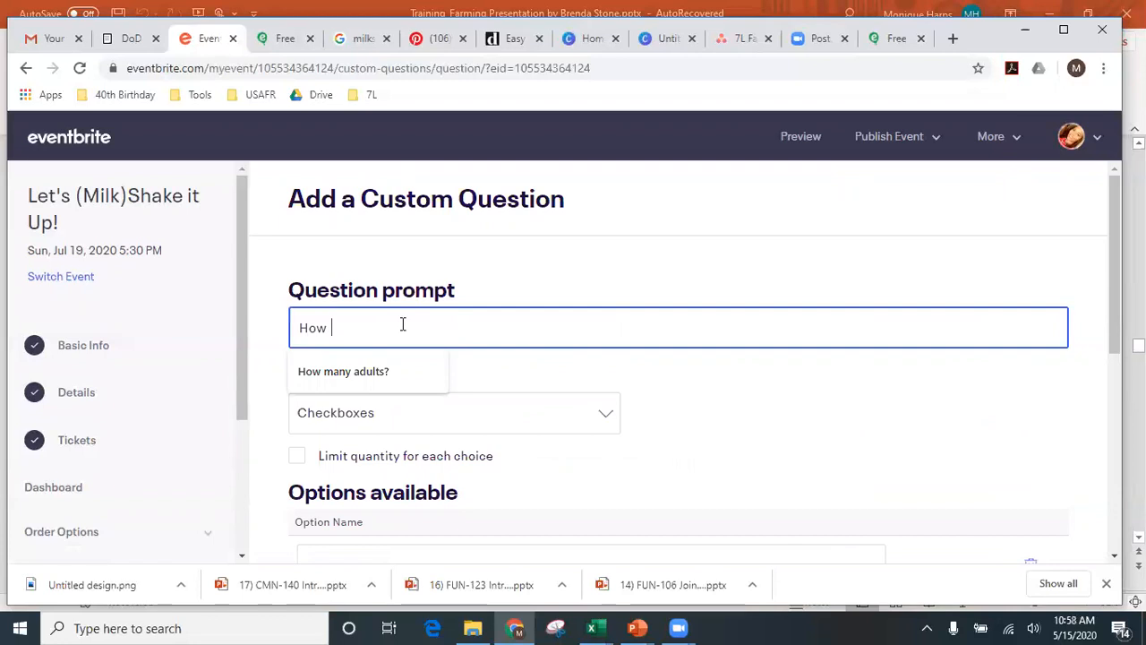
{"action": "type", "text": "many children?"}
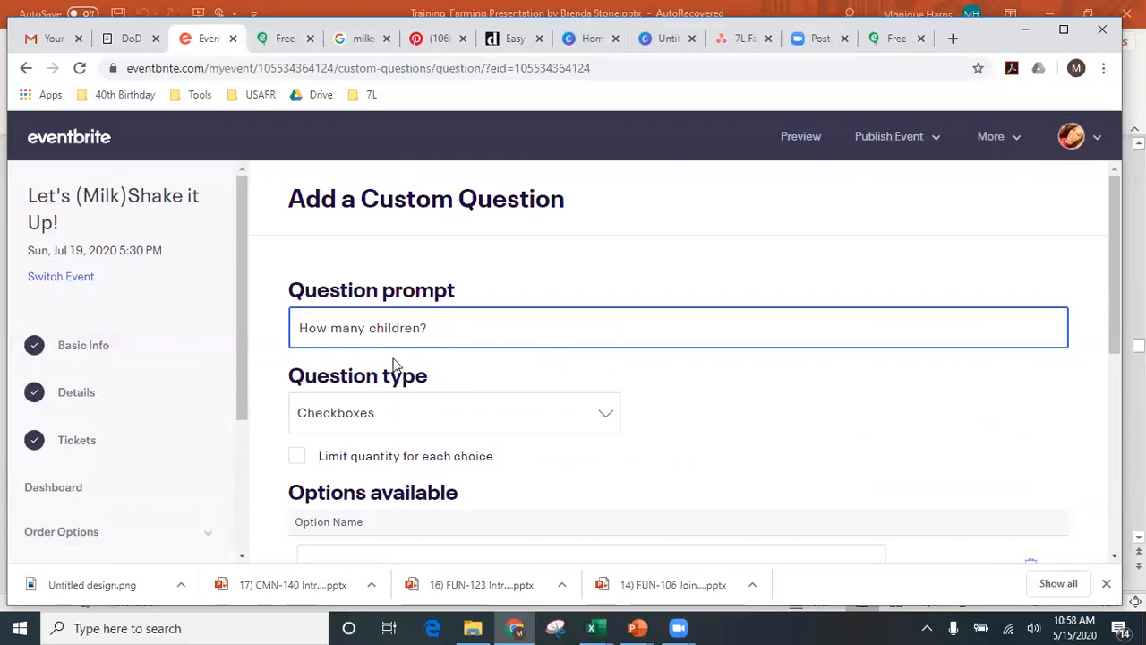
{"action": "left_click", "coordinate": [400, 419]}
{"action": "left_click", "coordinate": [399, 439]}
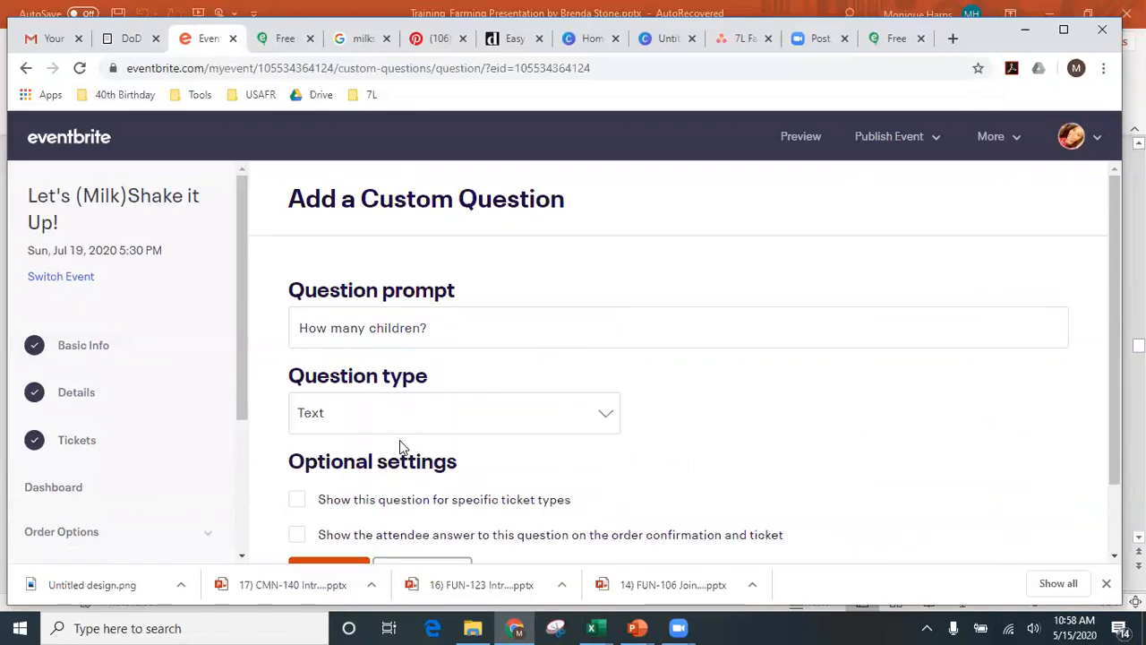
{"action": "scroll", "coordinate": [402, 452], "scroll_direction": "down", "scroll_amount": 2}
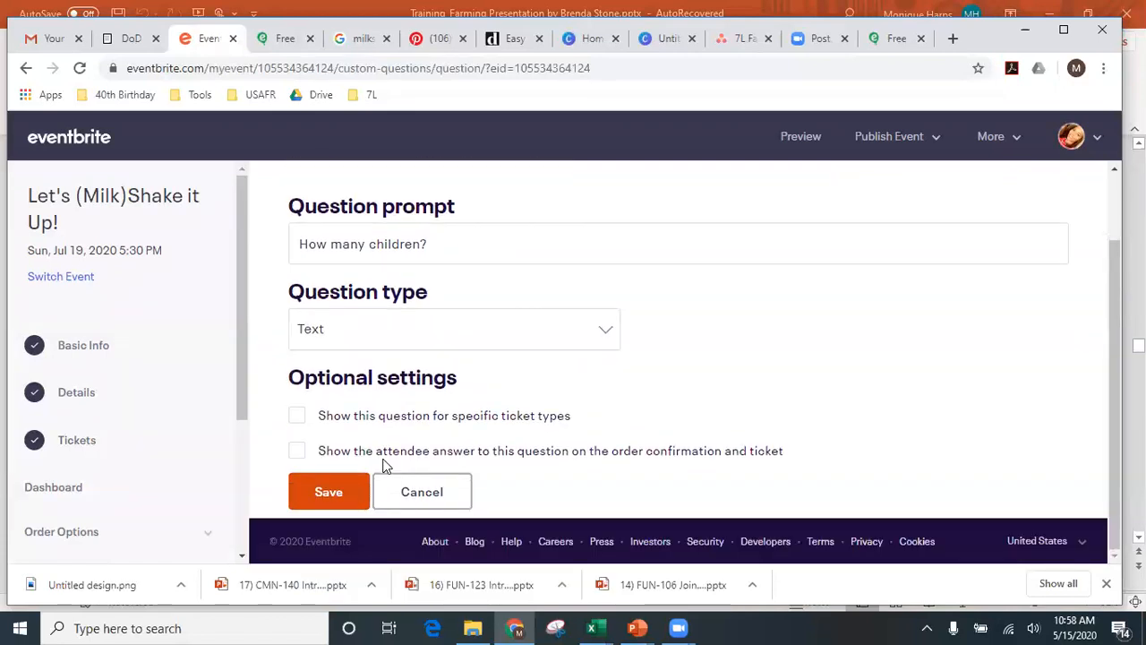
{"action": "left_click", "coordinate": [296, 416]}
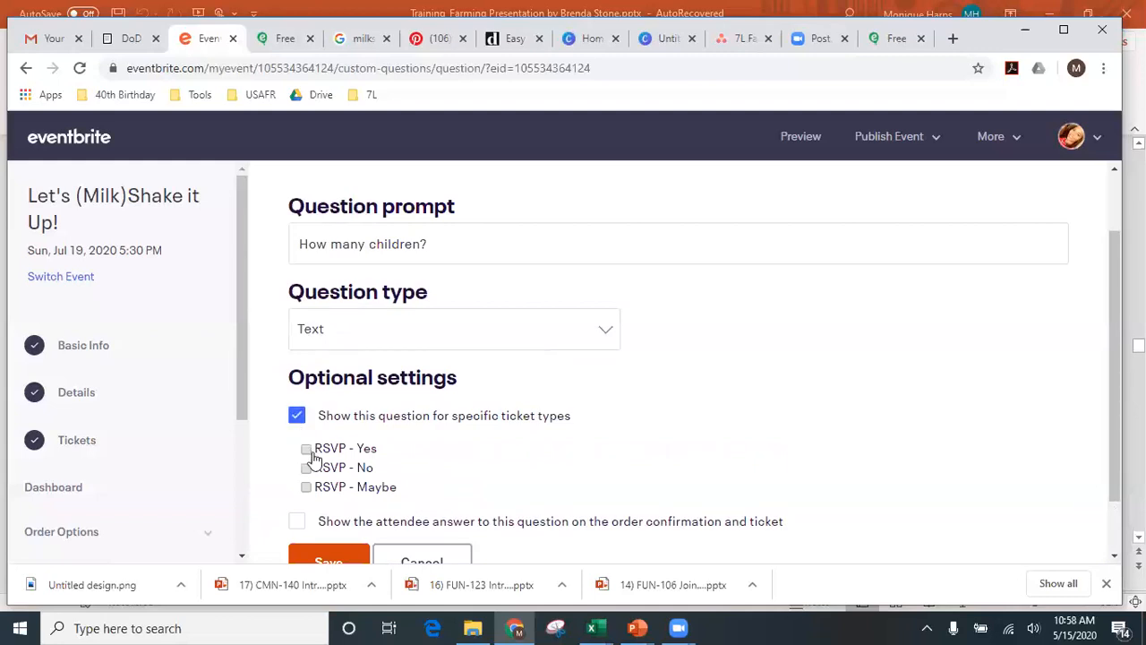
{"action": "left_click", "coordinate": [306, 449]}
{"action": "left_click", "coordinate": [306, 487]}
{"action": "scroll", "coordinate": [334, 506], "scroll_direction": "down", "scroll_amount": 1}
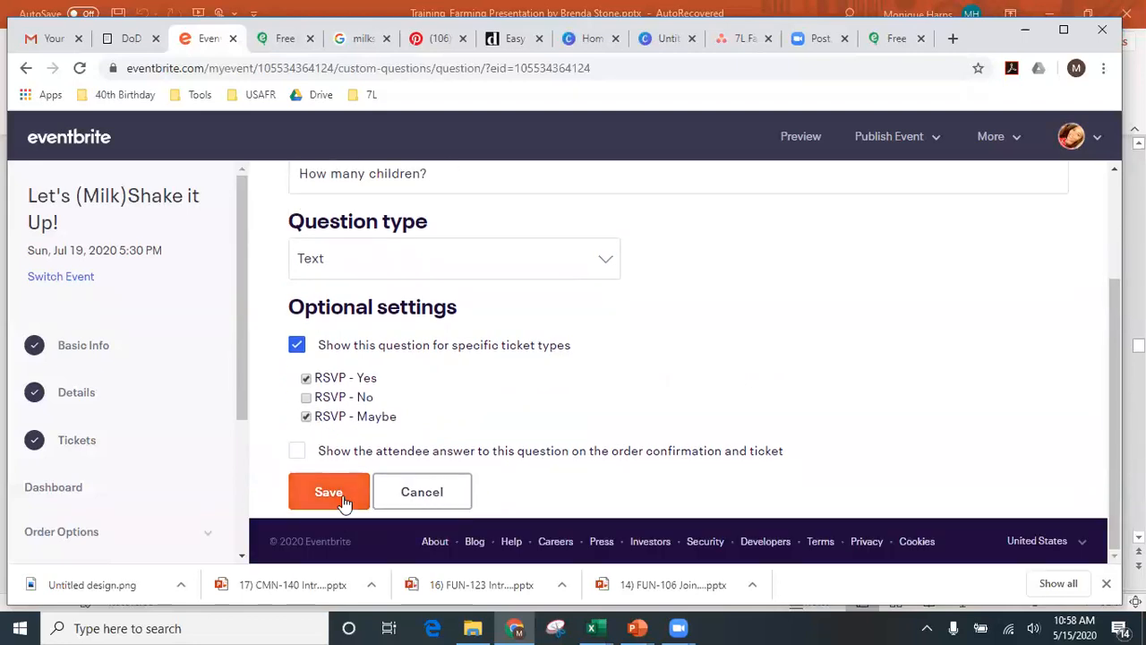
{"action": "left_click", "coordinate": [298, 453]}
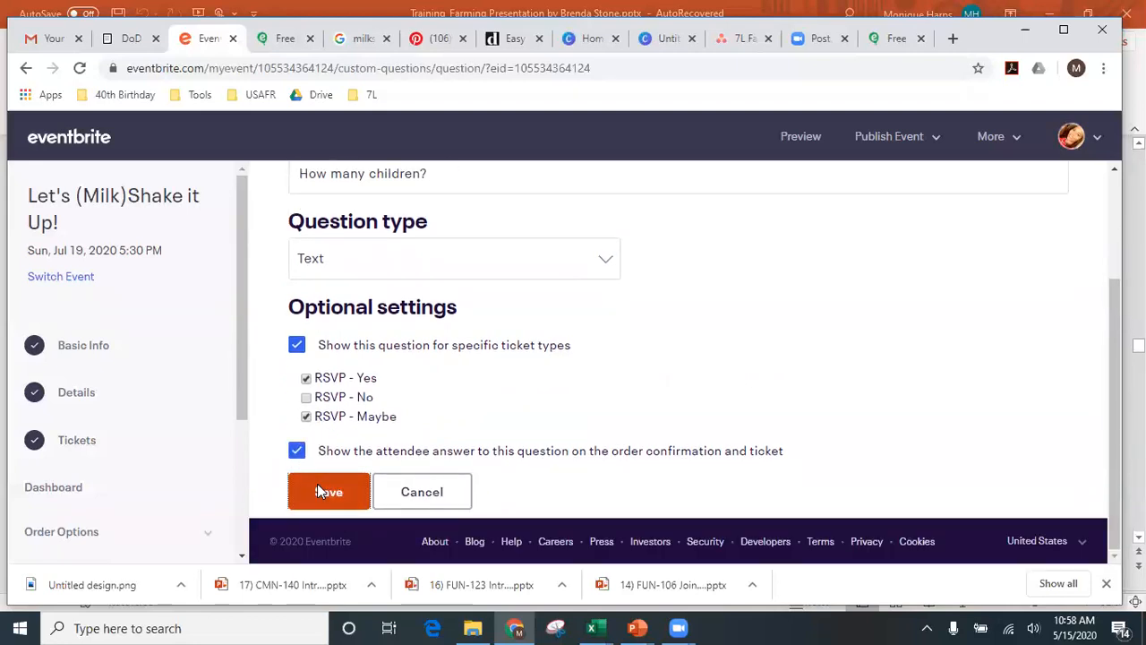
{"action": "left_click", "coordinate": [319, 488]}
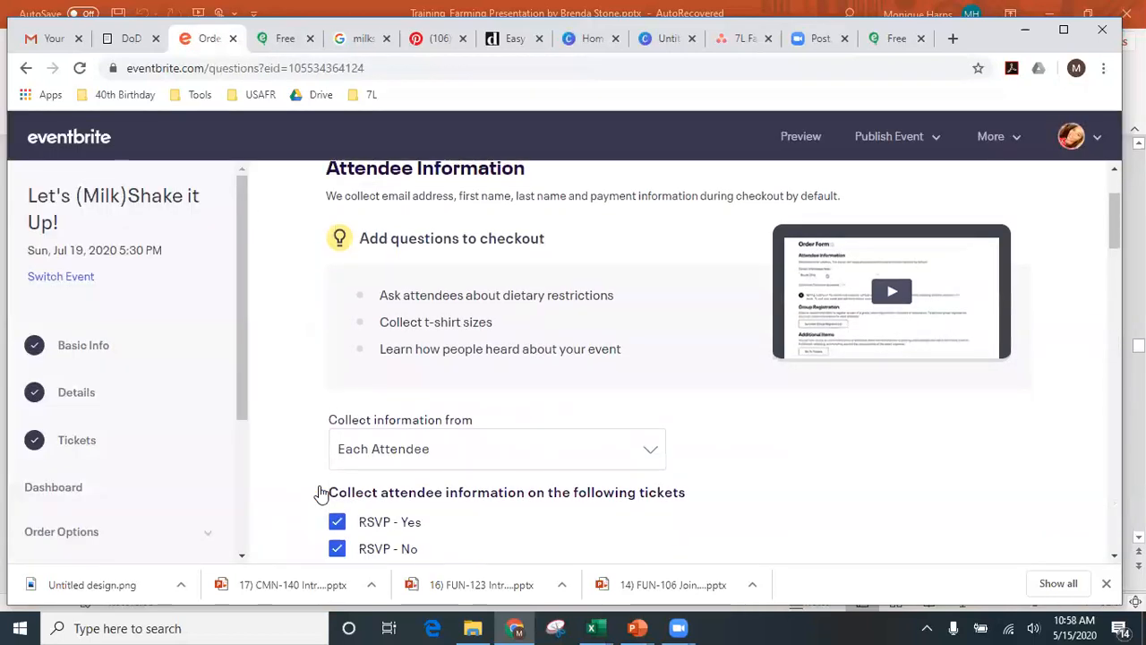
- Turn on the second Email Address toggle, matching Cell Phone and Home Address
{"action": "scroll", "coordinate": [320, 493], "scroll_direction": "down", "scroll_amount": 6}
{"action": "scroll", "coordinate": [321, 494], "scroll_direction": "down", "scroll_amount": 4}
{"action": "scroll", "coordinate": [321, 493], "scroll_direction": "up", "scroll_amount": 2}
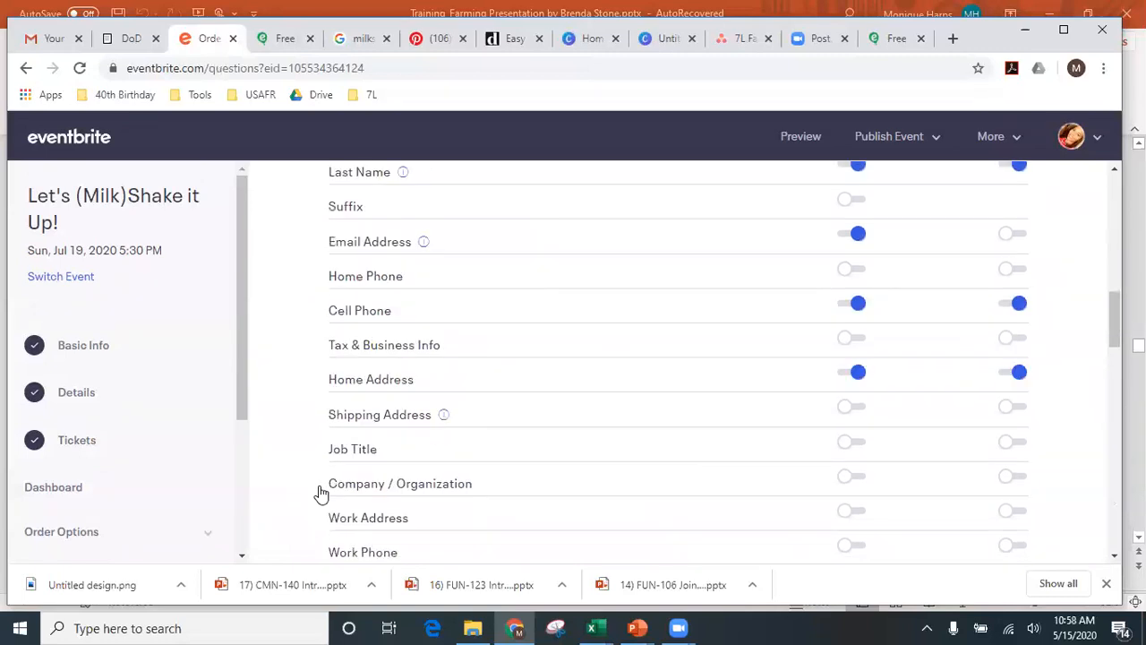
{"action": "left_click", "coordinate": [1010, 236]}
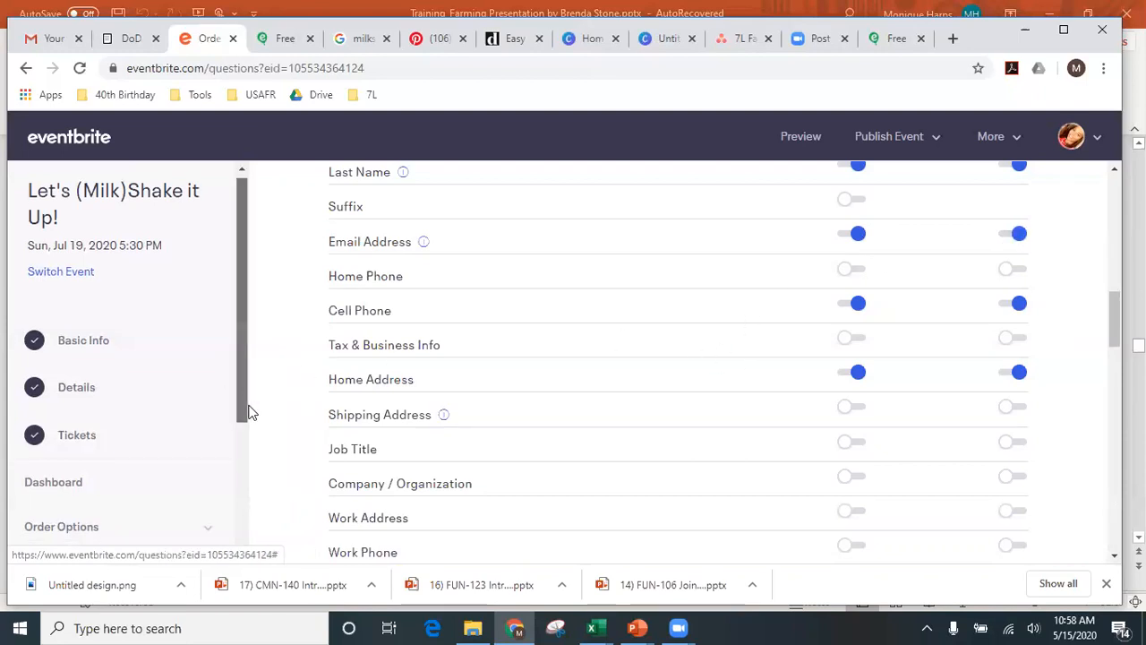
{"action": "left_click_drag", "start_coordinate": [246, 409], "coordinate": [265, 459]}
{"action": "scroll", "coordinate": [543, 389], "scroll_direction": "down", "scroll_amount": 10}
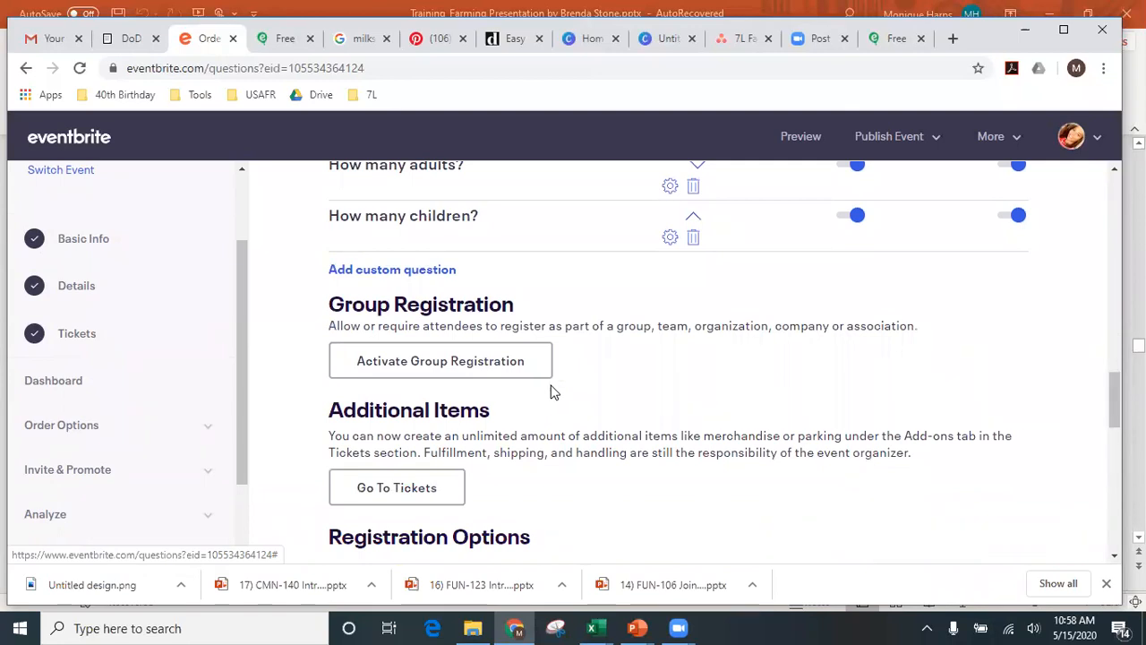
{"action": "scroll", "coordinate": [550, 391], "scroll_direction": "down", "scroll_amount": 4}
{"action": "scroll", "coordinate": [550, 389], "scroll_direction": "up", "scroll_amount": 4}
{"action": "scroll", "coordinate": [564, 419], "scroll_direction": "down", "scroll_amount": 2}
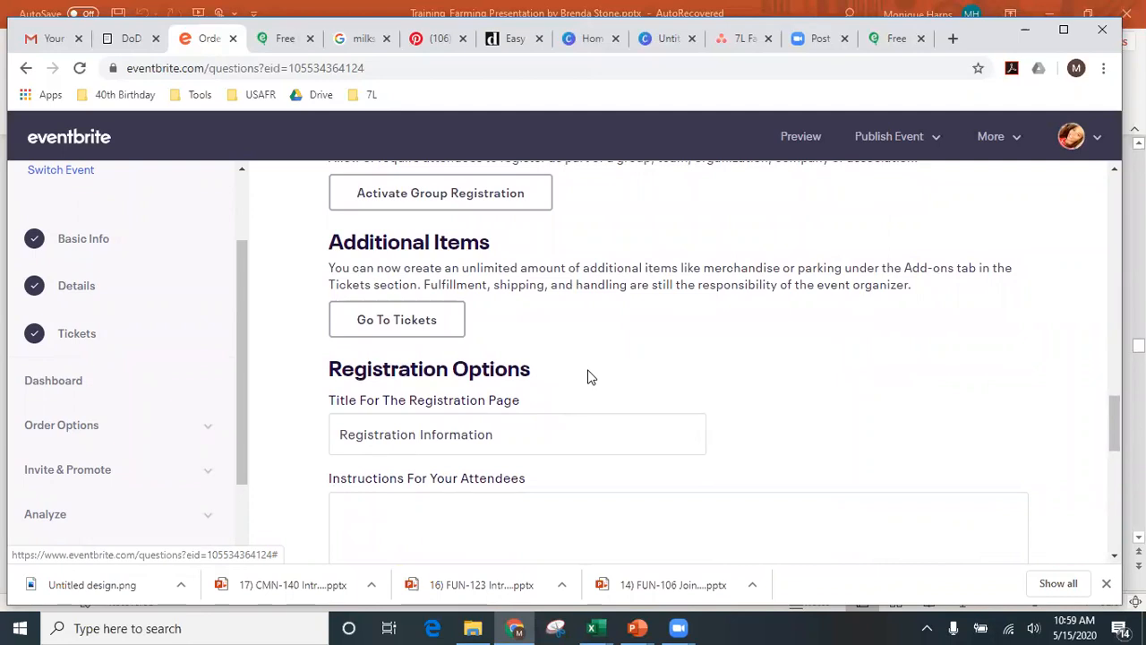
- Review the 'Registration Information' page title and the attendee instructions in Registration Options
{"action": "scroll", "coordinate": [588, 376], "scroll_direction": "down", "scroll_amount": 2}
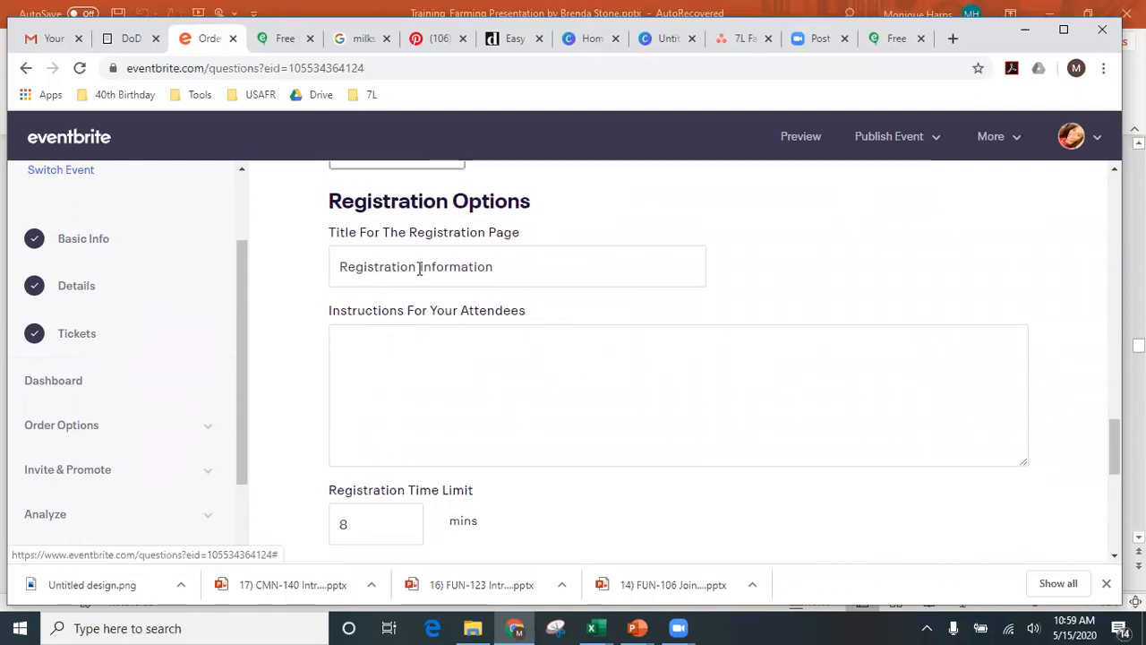
{"action": "left_click_drag", "start_coordinate": [418, 267], "coordinate": [302, 270]}
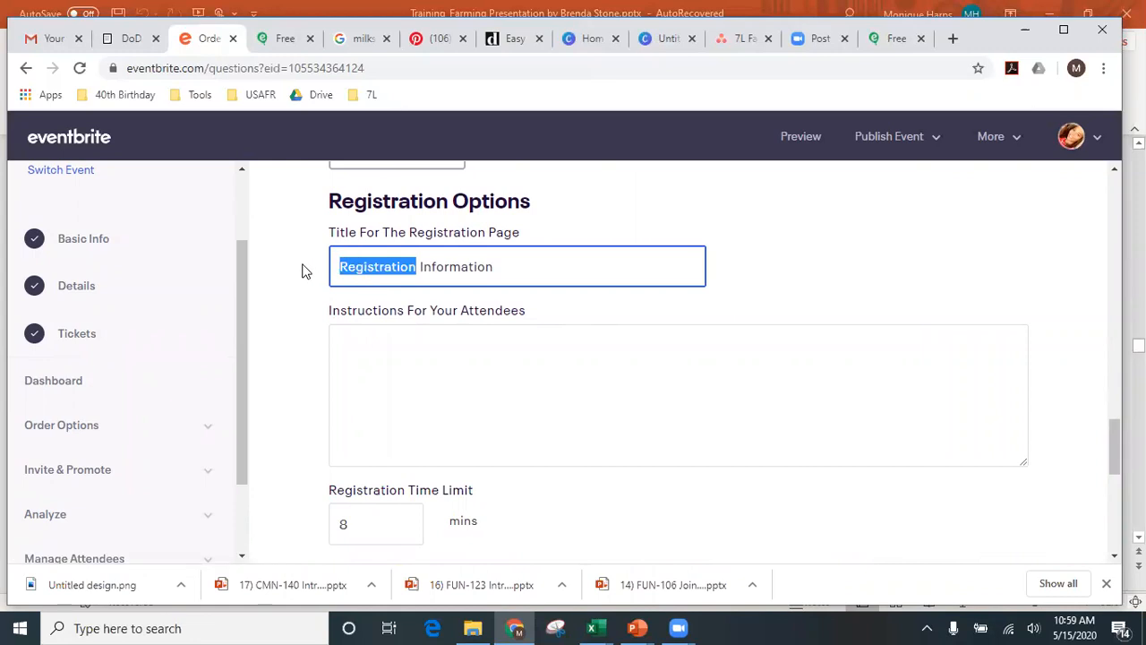
{"action": "left_click", "coordinate": [427, 368]}
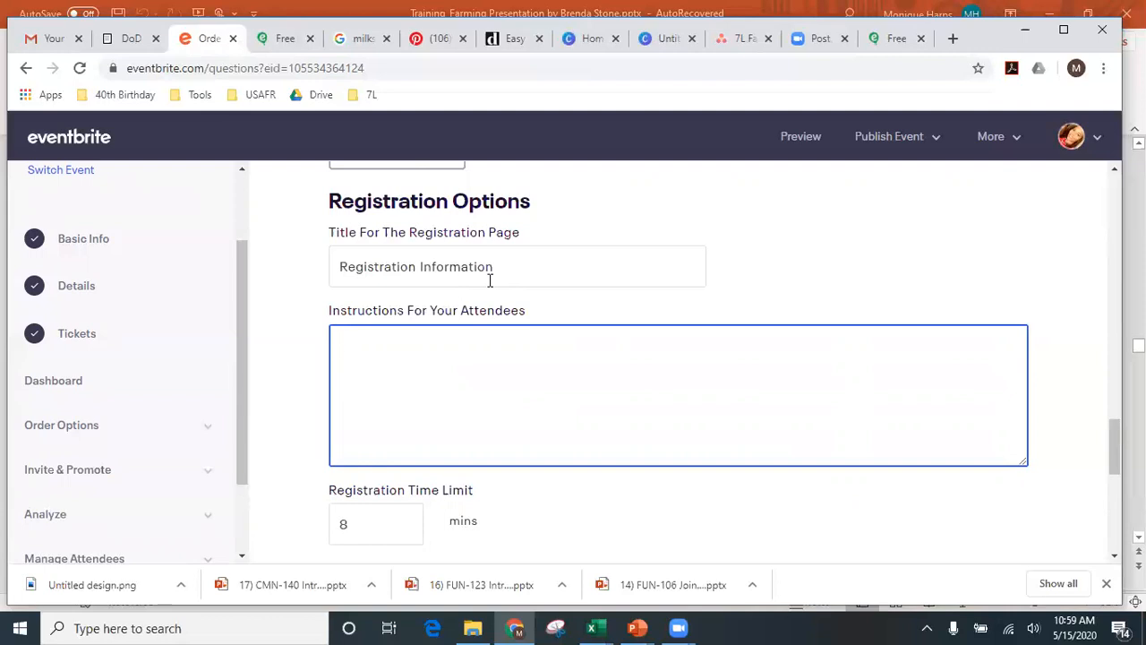
{"action": "scroll", "coordinate": [485, 337], "scroll_direction": "down", "scroll_amount": 4}
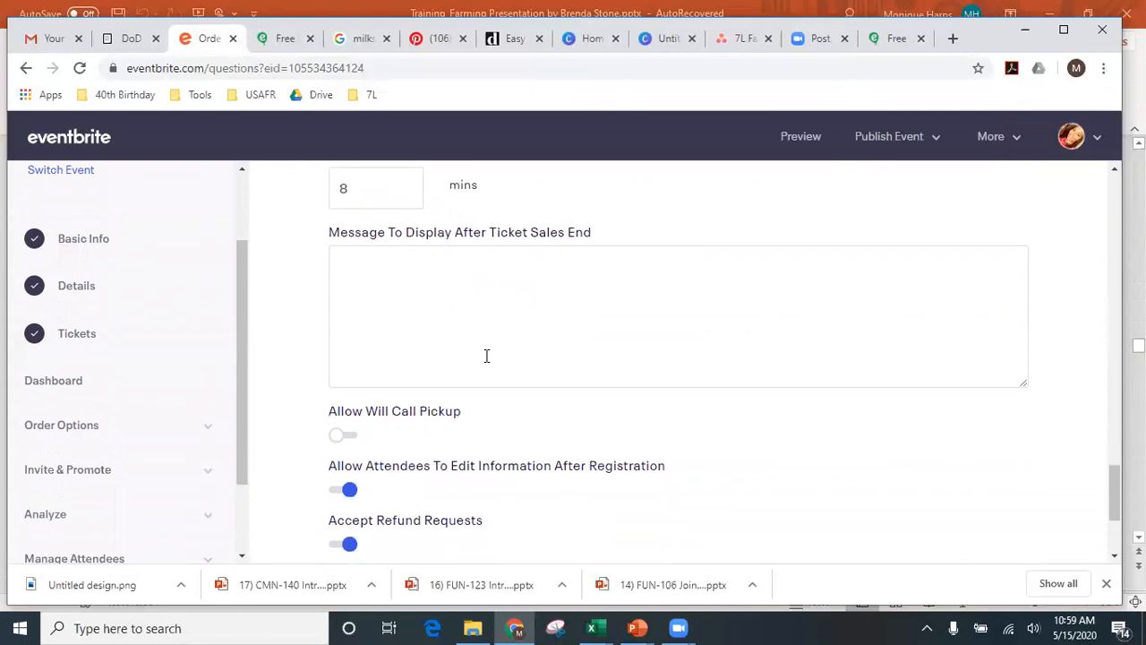
{"action": "scroll", "coordinate": [486, 355], "scroll_direction": "up", "scroll_amount": 1}
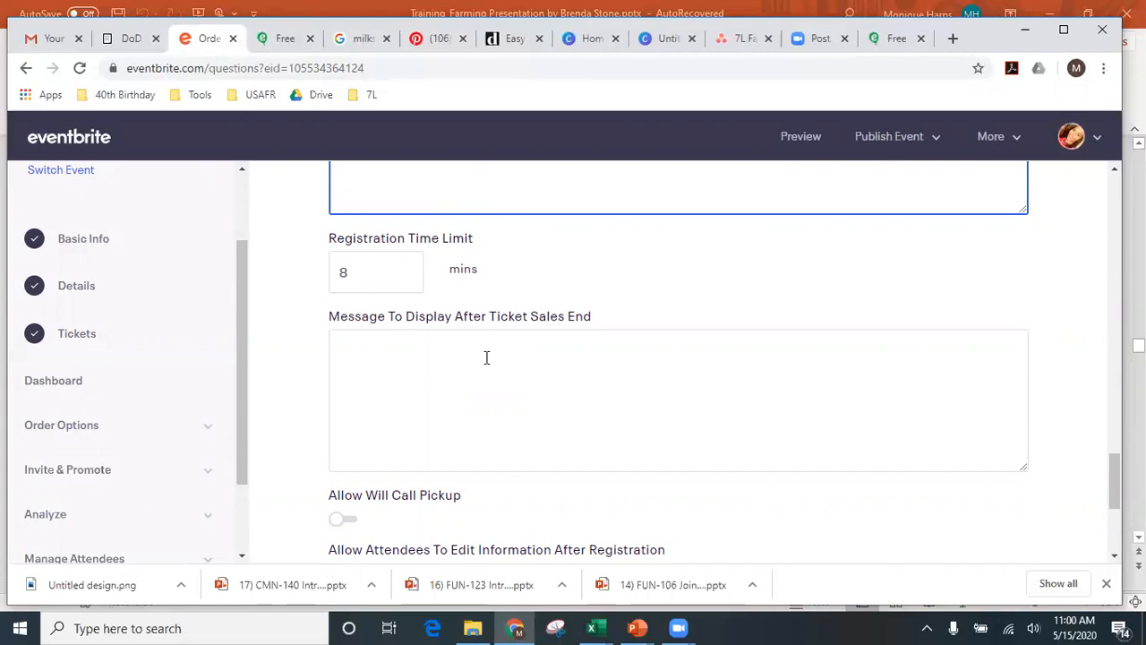
{"action": "scroll", "coordinate": [486, 359], "scroll_direction": "down", "scroll_amount": 2}
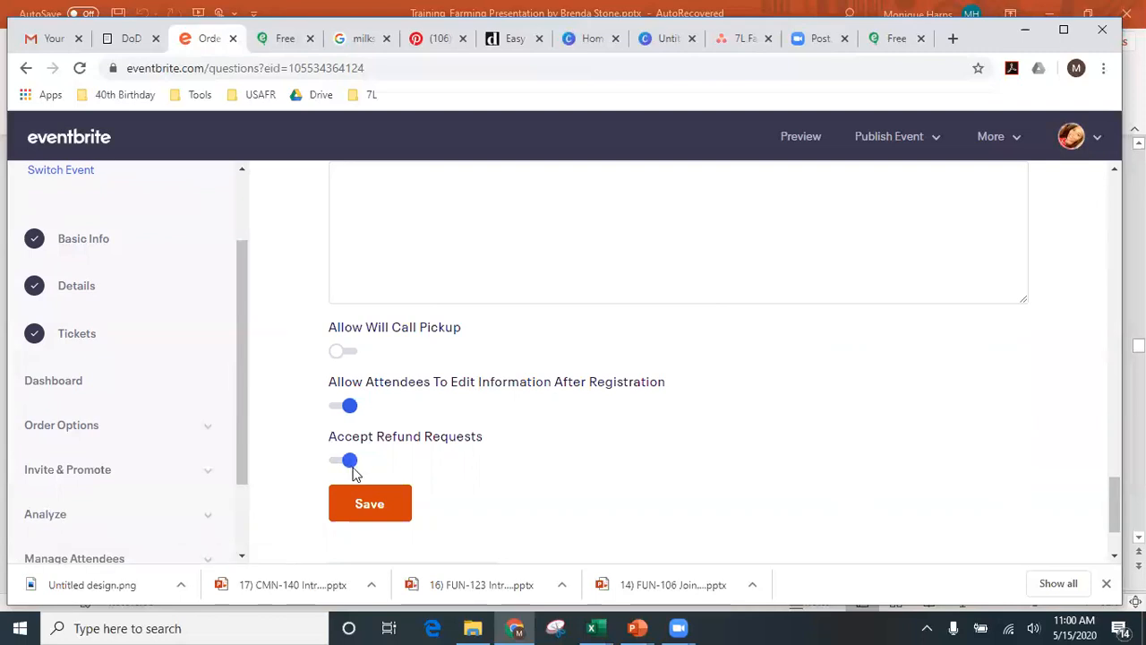
{"action": "scroll", "coordinate": [354, 473], "scroll_direction": "up", "scroll_amount": 5}
{"action": "scroll", "coordinate": [373, 493], "scroll_direction": "down", "scroll_amount": 6}
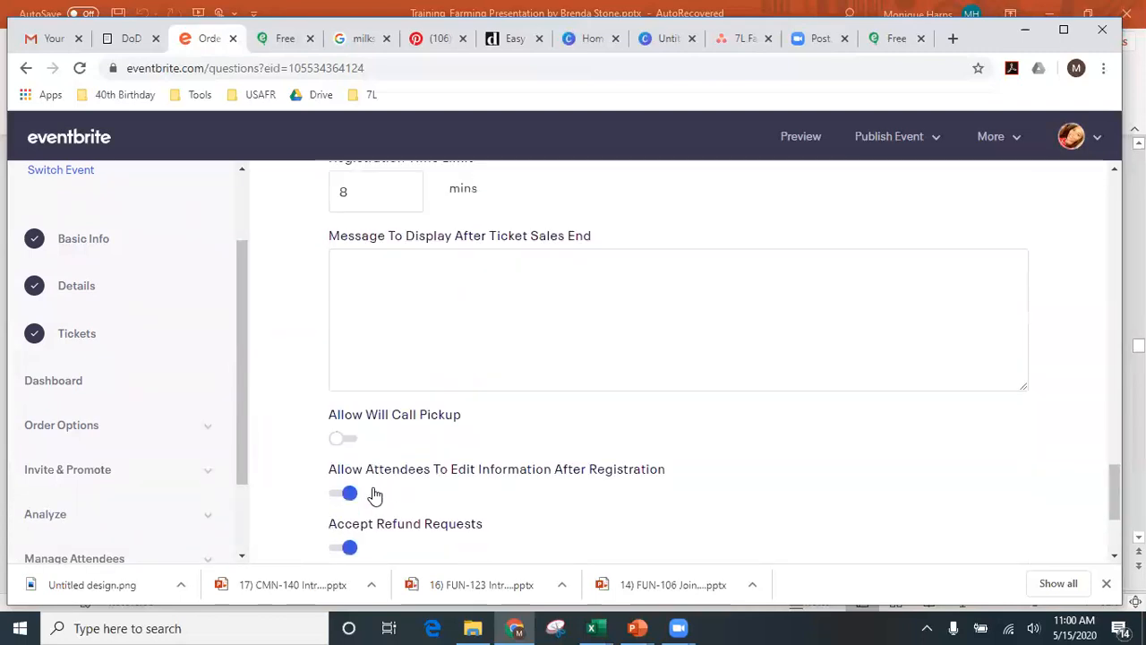
- Save the order form settings and expand Order Options in the sidebar
{"action": "left_click", "coordinate": [371, 385]}
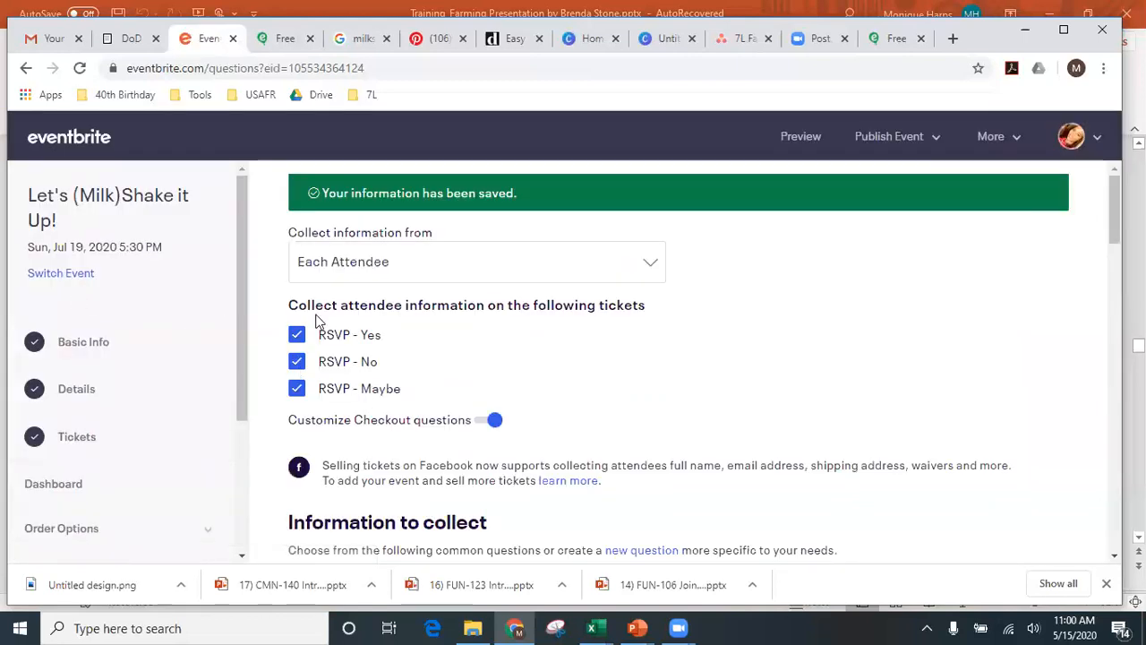
{"action": "scroll", "coordinate": [85, 498], "scroll_direction": "down", "scroll_amount": 2}
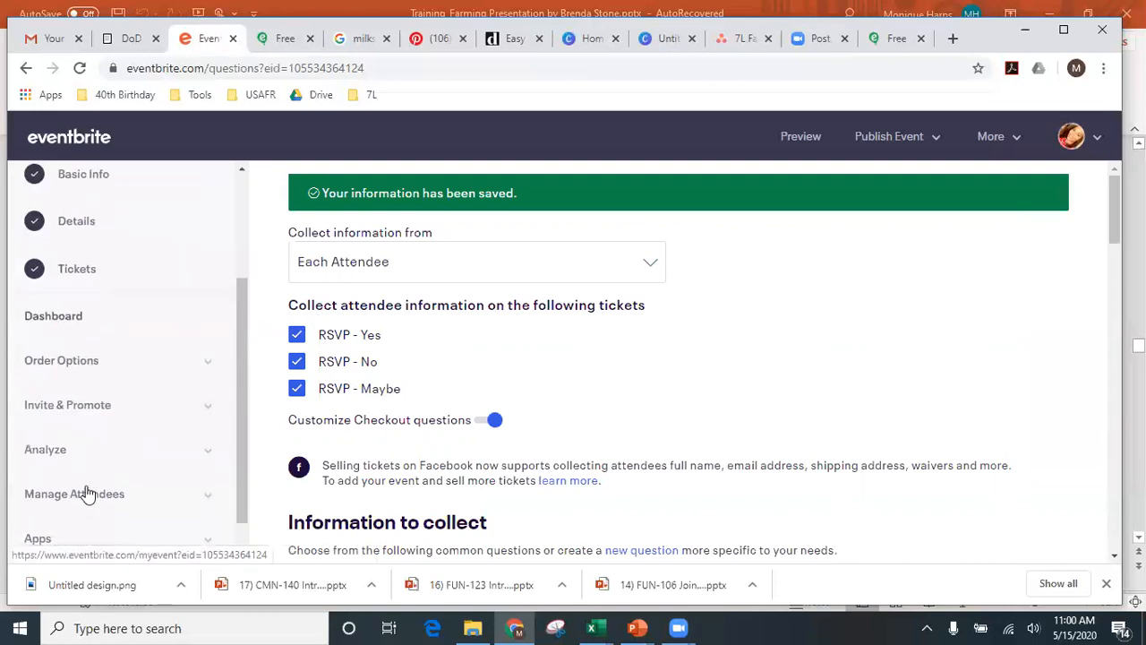
{"action": "left_click", "coordinate": [80, 360]}
{"action": "scroll", "coordinate": [117, 384], "scroll_direction": "down", "scroll_amount": 1}
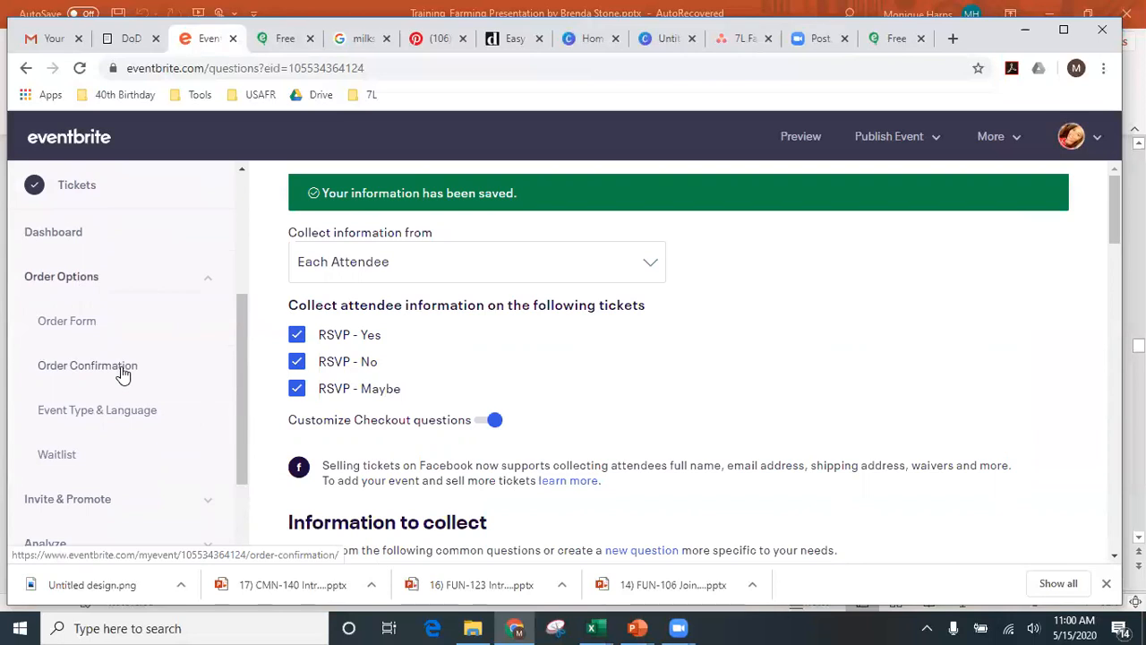
- Open Order Confirmation and scroll down to the Customize Email section and its reply-to address
{"action": "left_click", "coordinate": [122, 375]}
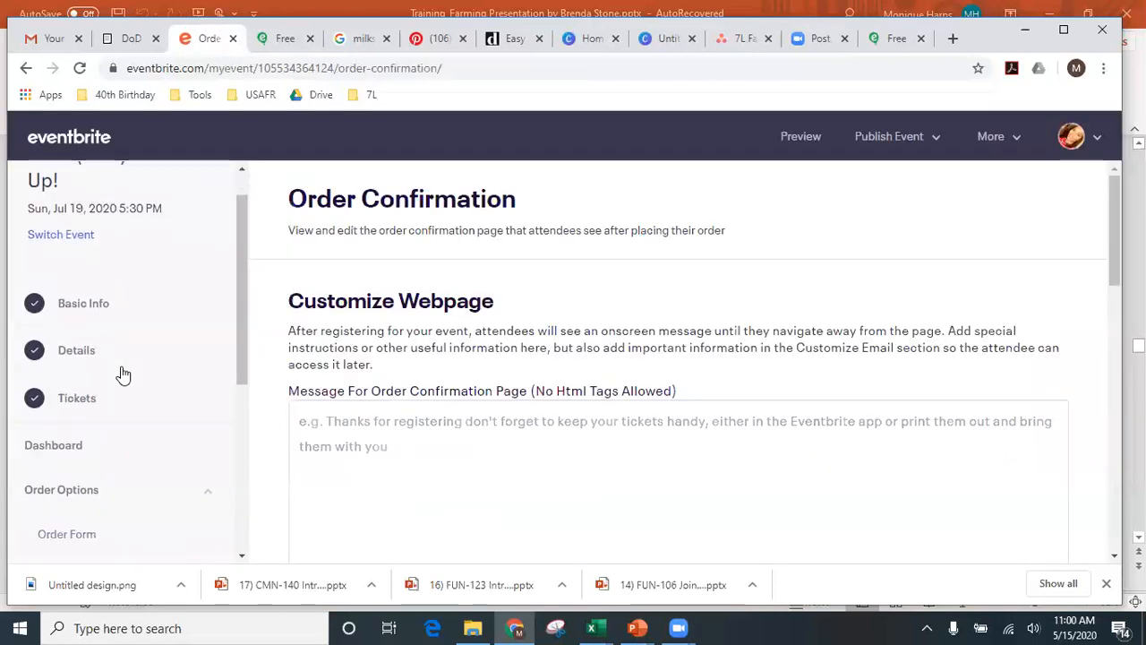
{"action": "scroll", "coordinate": [123, 375], "scroll_direction": "down", "scroll_amount": 1}
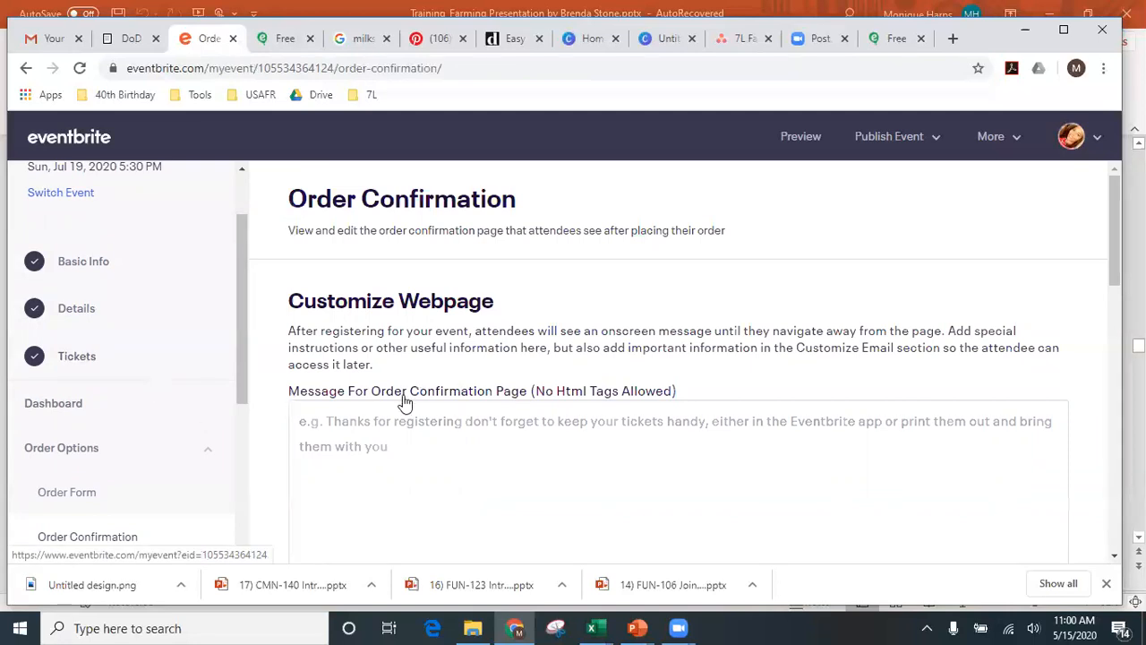
{"action": "scroll", "coordinate": [453, 417], "scroll_direction": "down", "scroll_amount": 3}
{"action": "scroll", "coordinate": [453, 430], "scroll_direction": "down", "scroll_amount": 2}
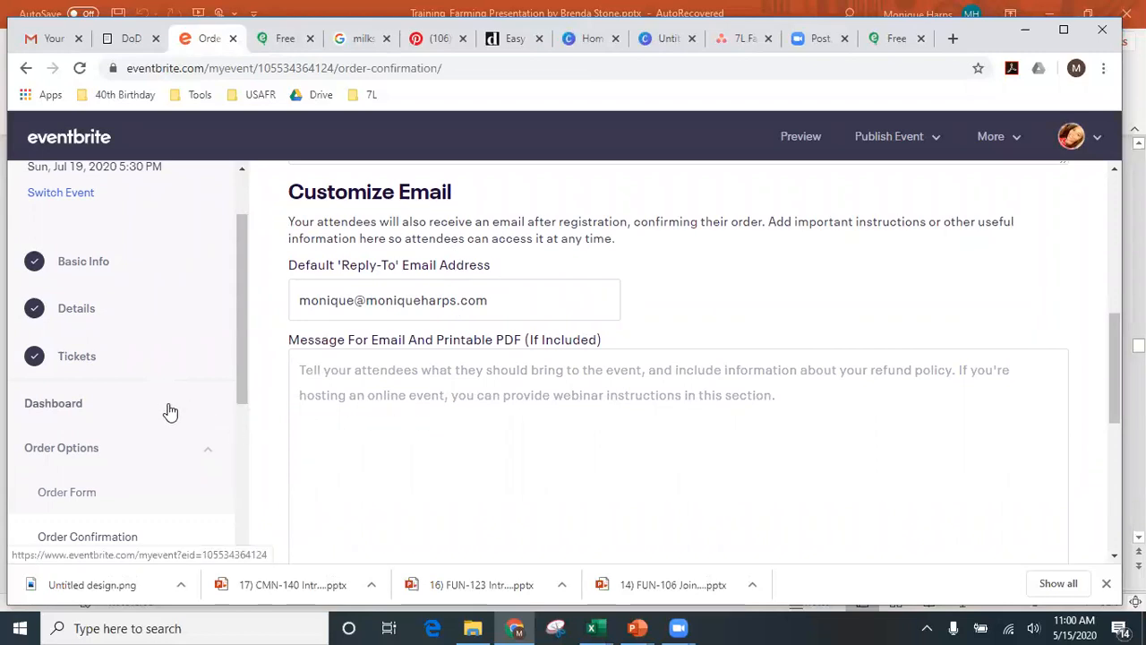
{"action": "scroll", "coordinate": [169, 412], "scroll_direction": "down", "scroll_amount": 1}
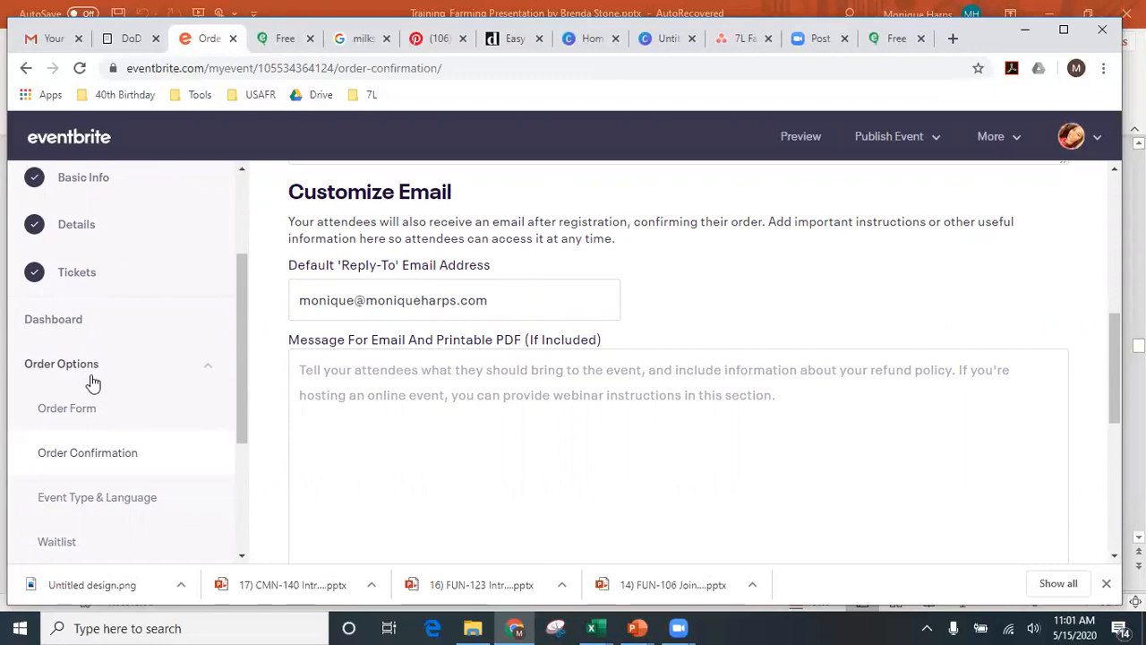
{"action": "scroll", "coordinate": [108, 499], "scroll_direction": "down", "scroll_amount": 1}
{"action": "scroll", "coordinate": [107, 499], "scroll_direction": "down", "scroll_amount": 1}
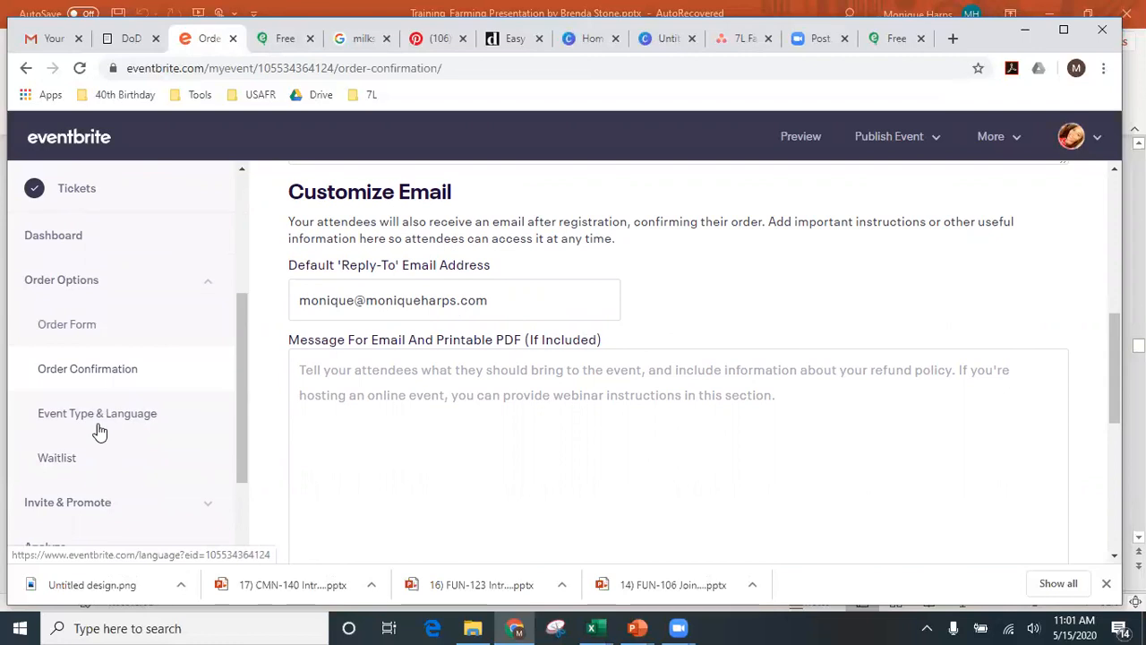
- Switch the event type from Ticketed Event to Registration Event in Event Type & Language and save
{"action": "left_click", "coordinate": [99, 431]}
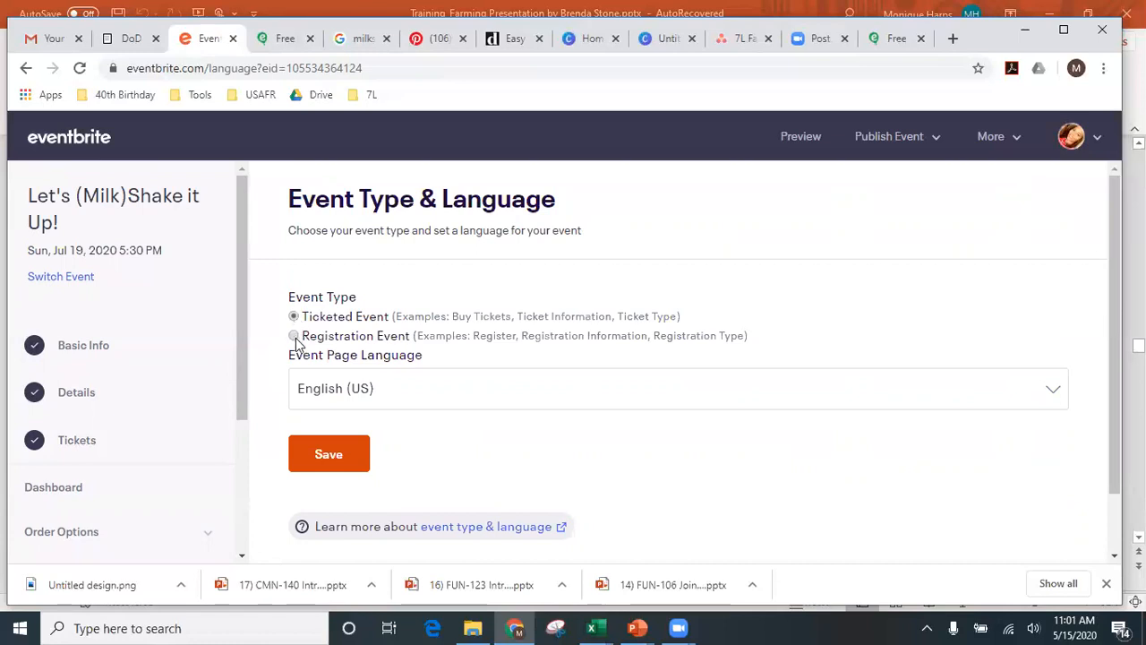
{"action": "left_click", "coordinate": [295, 337]}
{"action": "scroll", "coordinate": [296, 340], "scroll_direction": "down", "scroll_amount": 1}
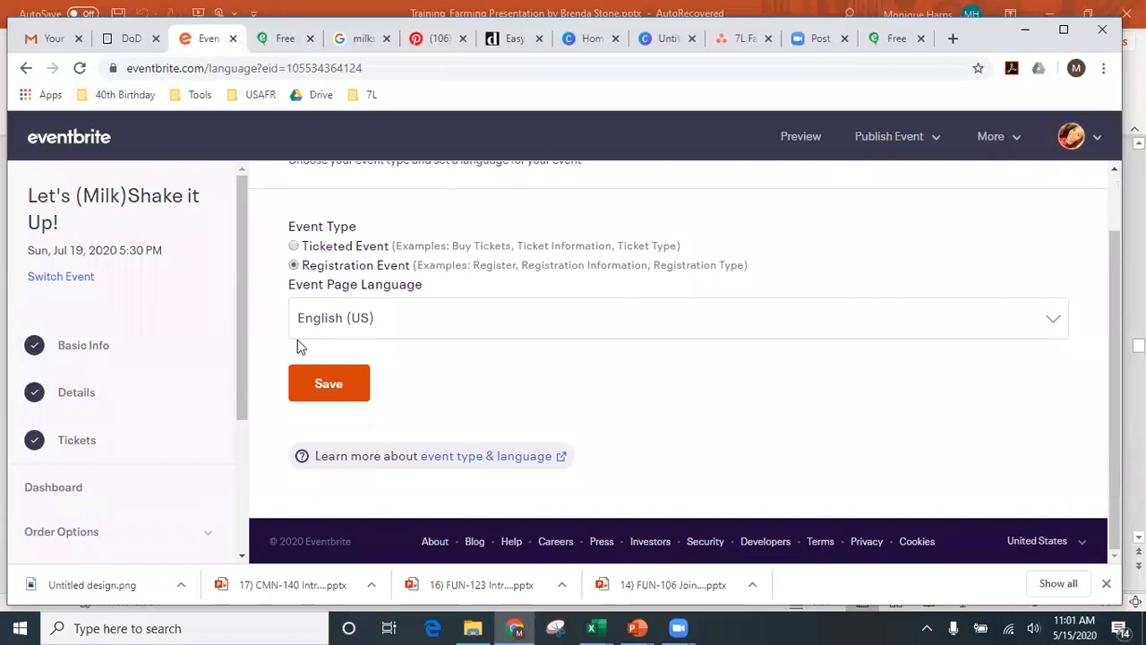
{"action": "left_click", "coordinate": [341, 395]}
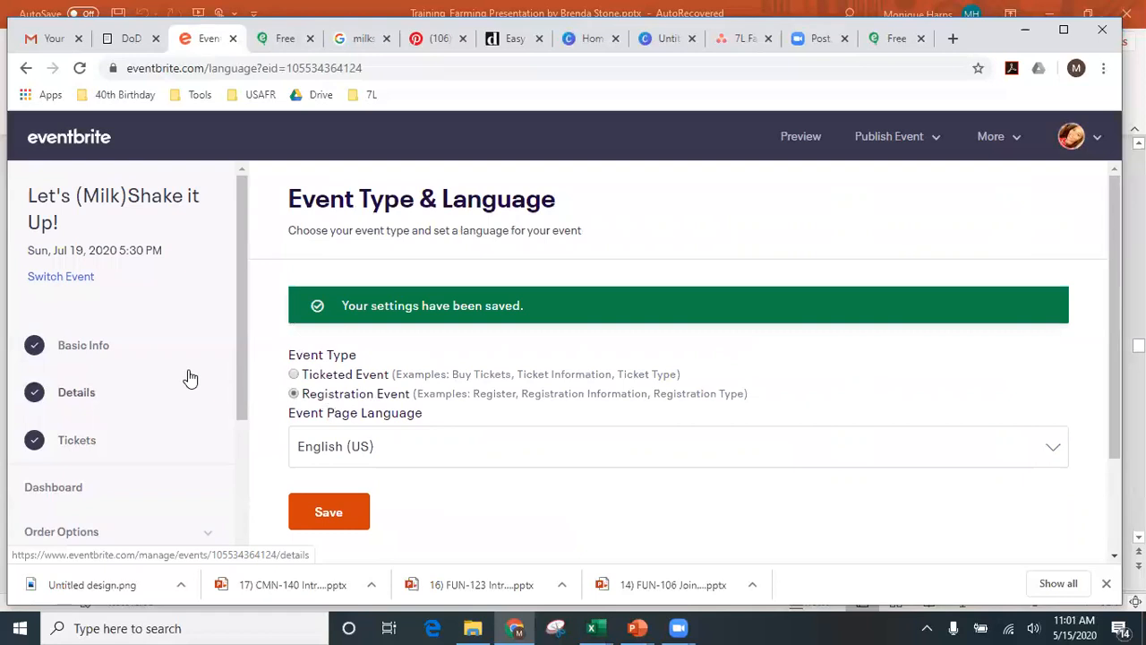
{"action": "scroll", "coordinate": [190, 377], "scroll_direction": "down", "scroll_amount": 3}
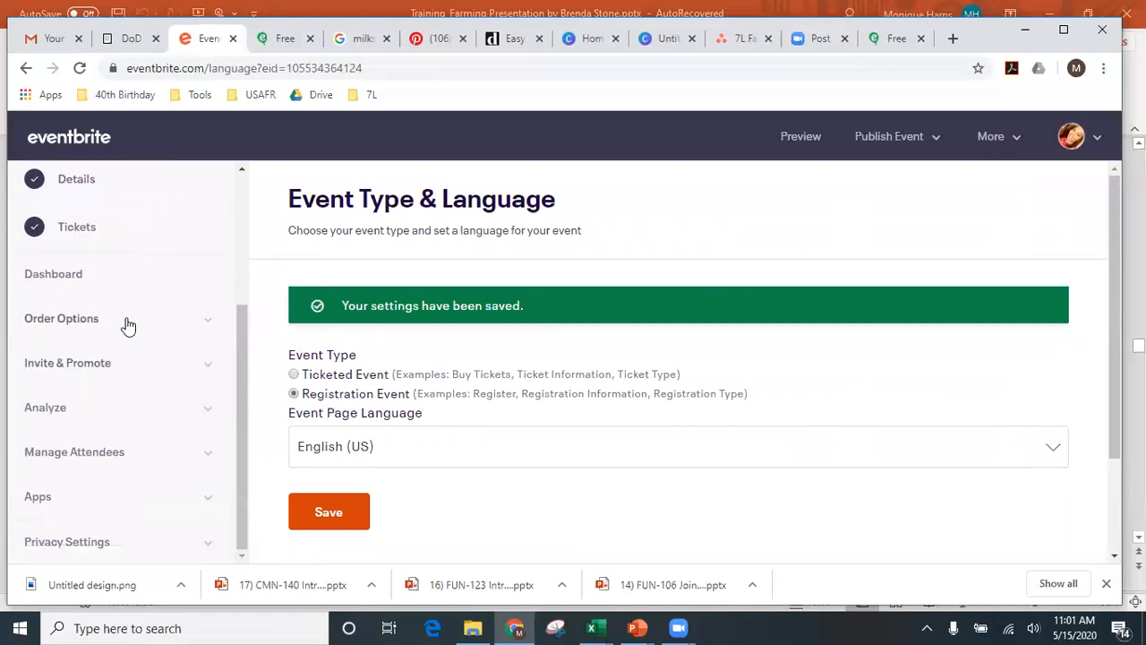
{"action": "left_click", "coordinate": [128, 326]}
- Enable the waitlist, starting when 'RSVP - Yes' sells out, with maximum size 0
{"action": "left_click", "coordinate": [79, 509]}
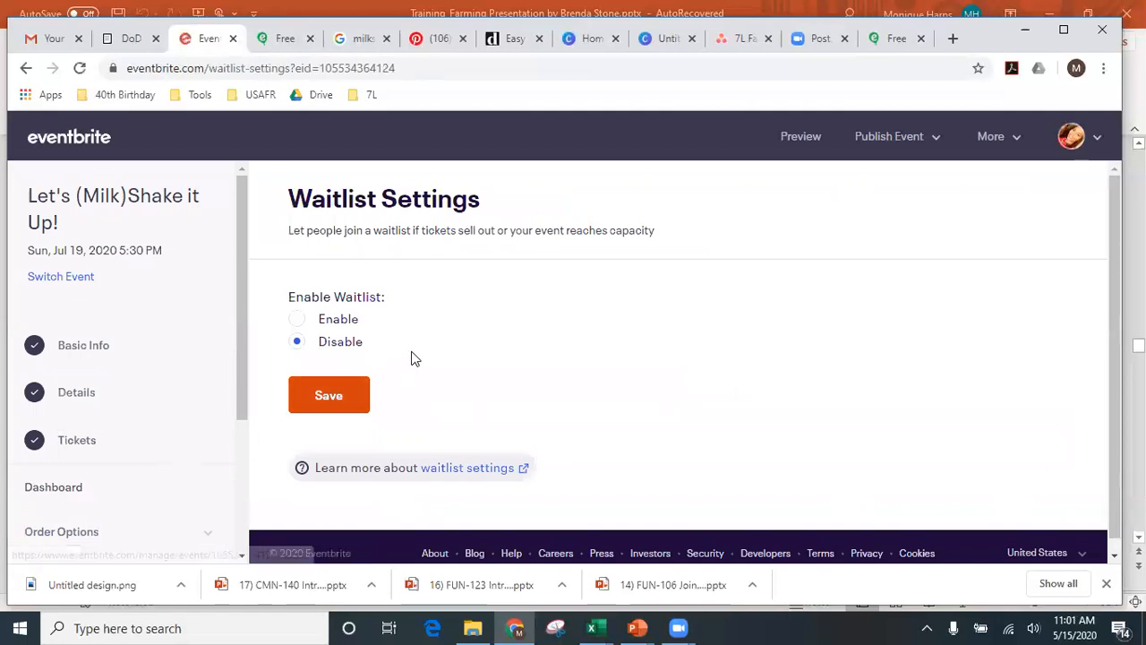
{"action": "left_click", "coordinate": [296, 320]}
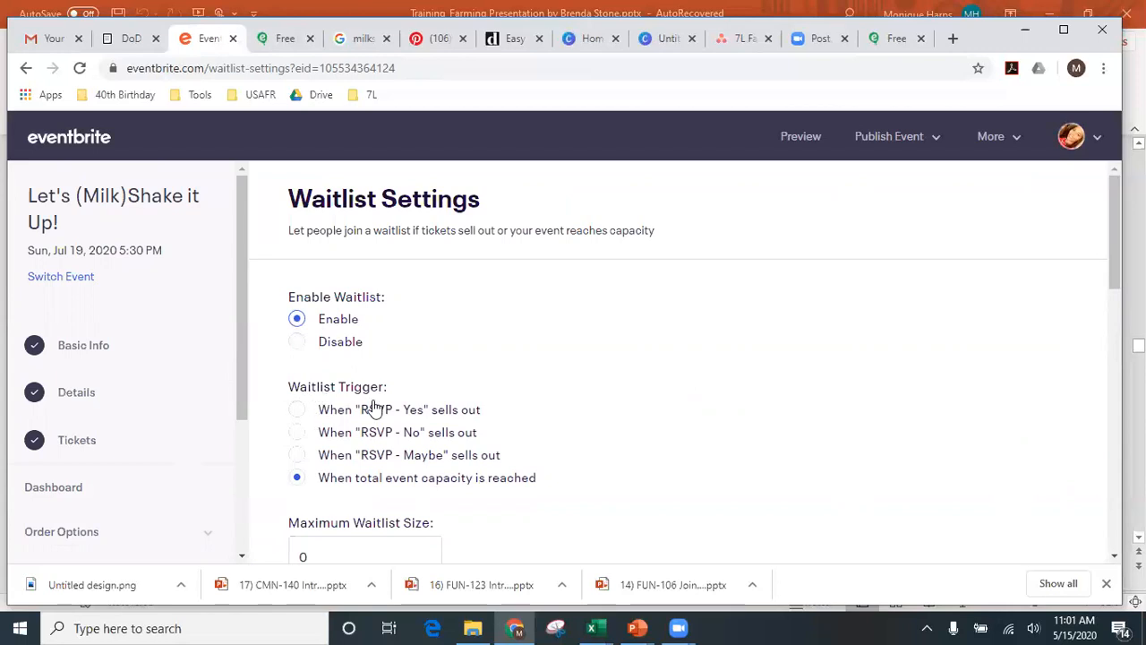
{"action": "left_click", "coordinate": [295, 412]}
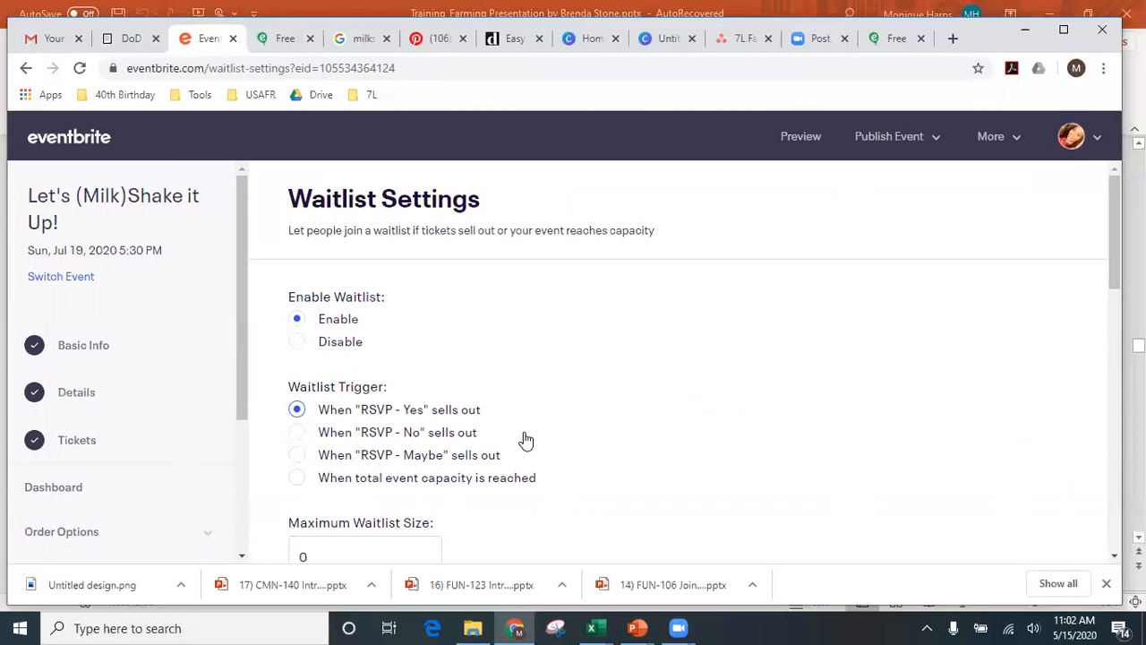
{"action": "scroll", "coordinate": [526, 441], "scroll_direction": "down", "scroll_amount": 2}
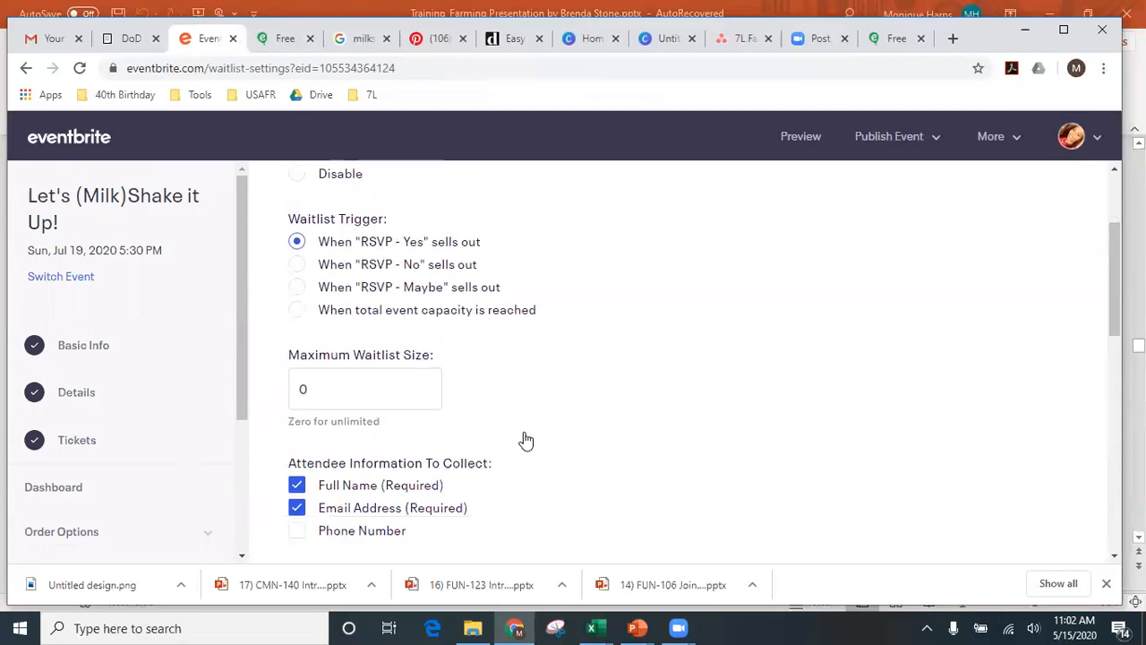
{"action": "double_click", "coordinate": [302, 388]}
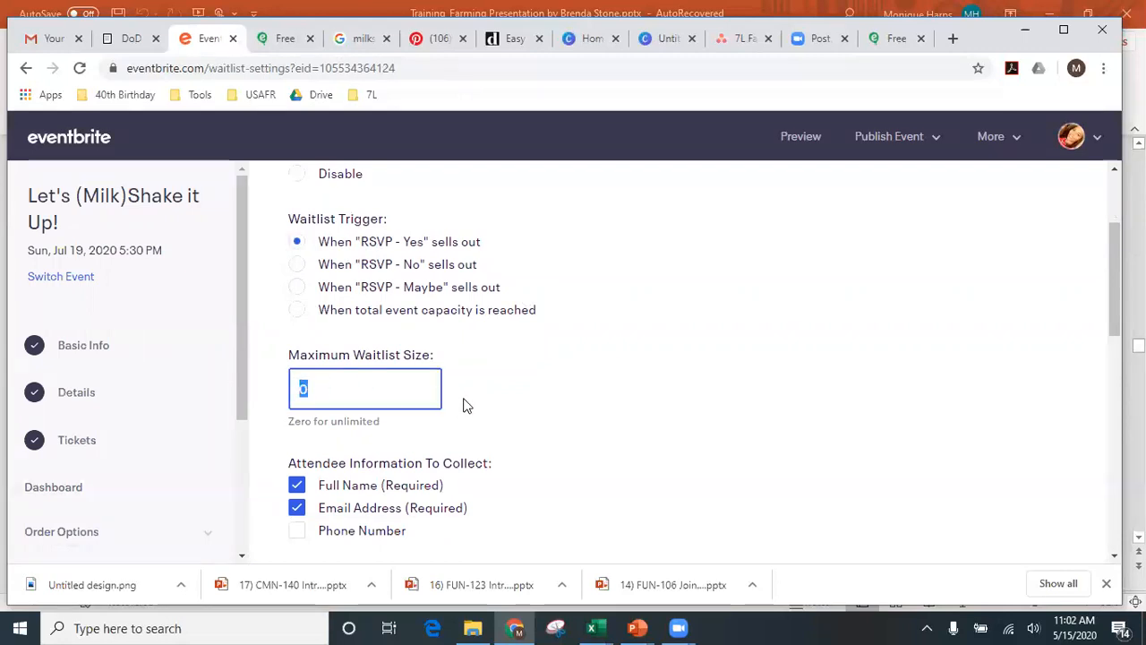
- Also collect attendees' phone numbers and save the waitlist settings
{"action": "scroll", "coordinate": [463, 402], "scroll_direction": "down", "scroll_amount": 2}
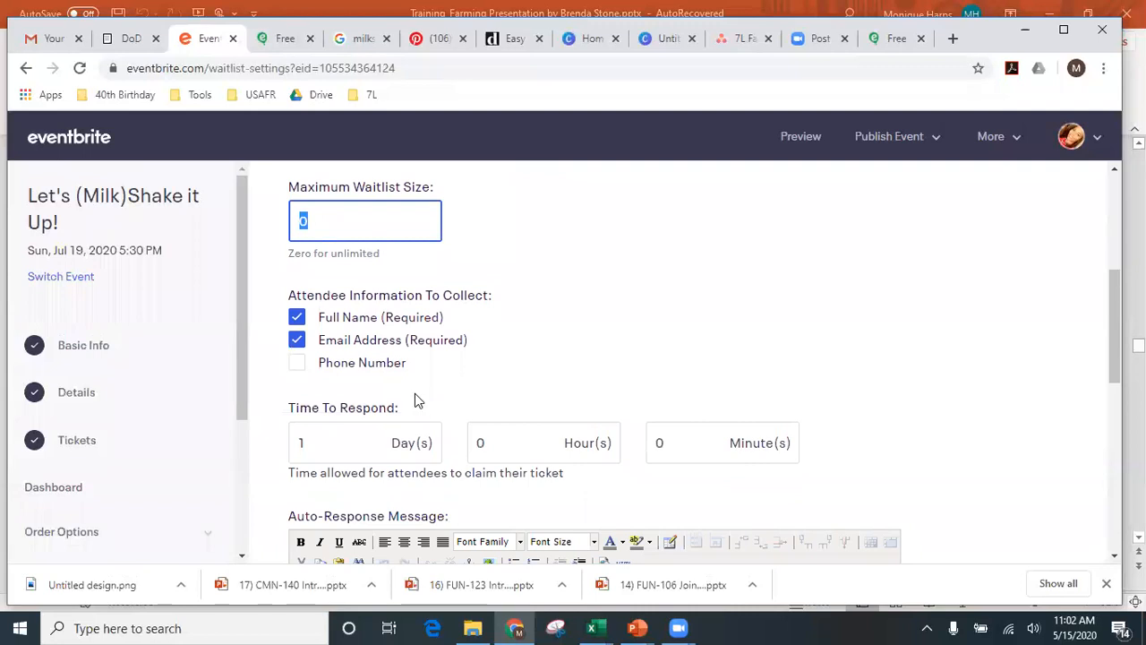
{"action": "left_click", "coordinate": [297, 364]}
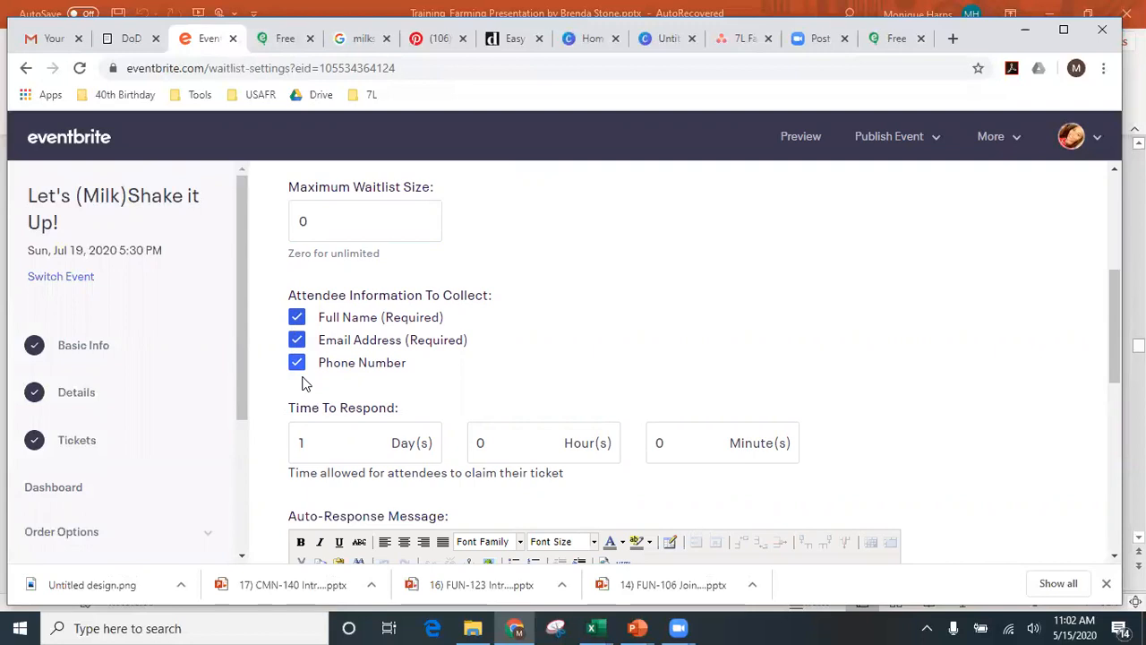
{"action": "scroll", "coordinate": [302, 384], "scroll_direction": "down", "scroll_amount": 2}
{"action": "scroll", "coordinate": [302, 383], "scroll_direction": "up", "scroll_amount": 2}
{"action": "scroll", "coordinate": [325, 437], "scroll_direction": "down", "scroll_amount": 1}
{"action": "scroll", "coordinate": [325, 437], "scroll_direction": "down", "scroll_amount": 3}
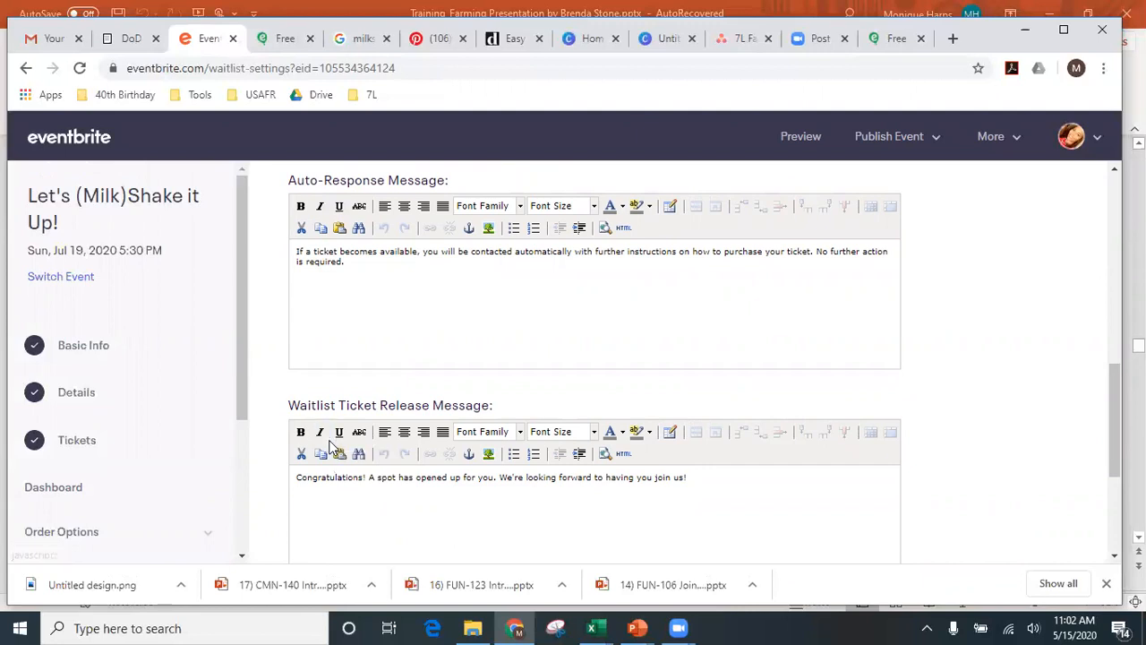
{"action": "scroll", "coordinate": [327, 443], "scroll_direction": "down", "scroll_amount": 3}
{"action": "scroll", "coordinate": [328, 398], "scroll_direction": "up", "scroll_amount": 4}
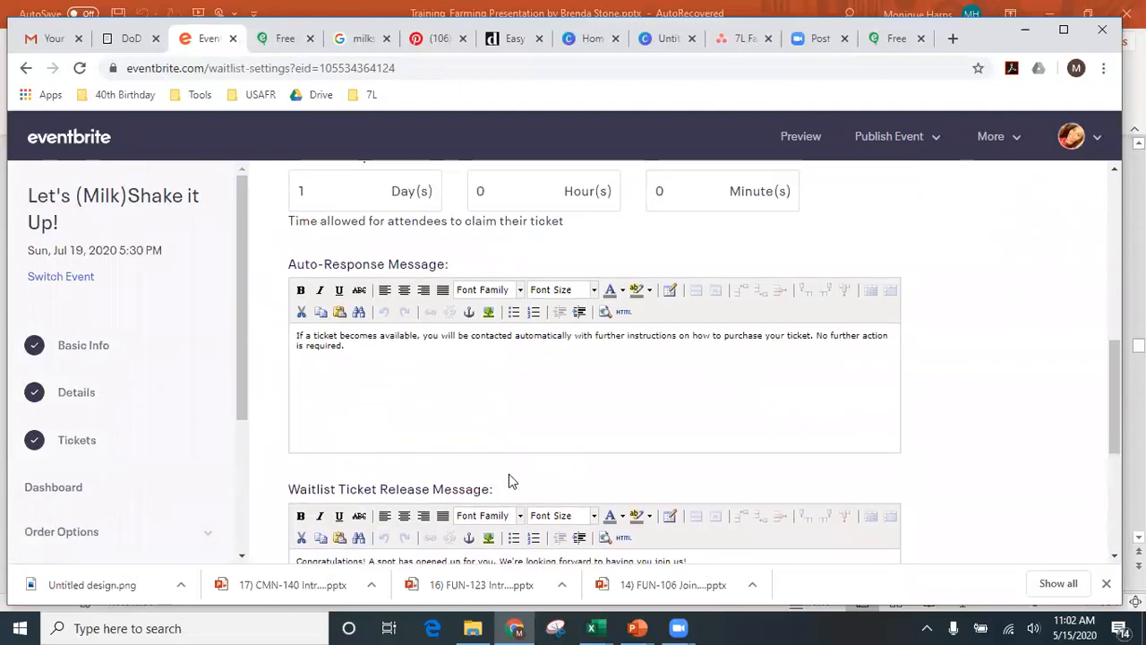
{"action": "scroll", "coordinate": [385, 524], "scroll_direction": "down", "scroll_amount": 3}
{"action": "scroll", "coordinate": [380, 528], "scroll_direction": "down", "scroll_amount": 1}
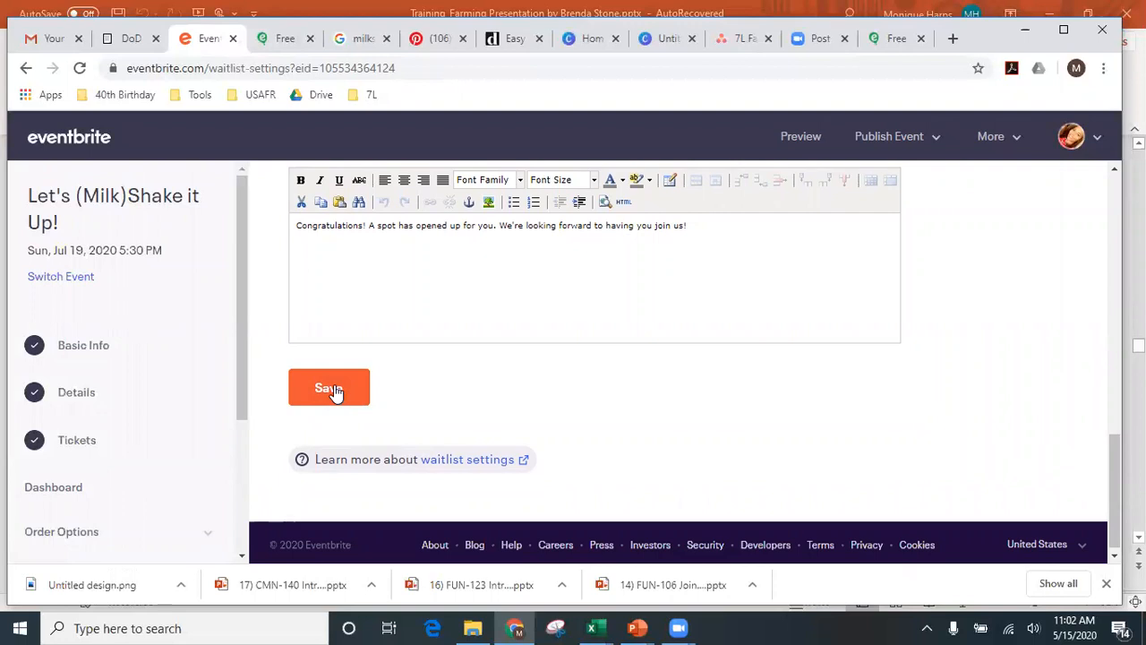
{"action": "left_click", "coordinate": [334, 392]}
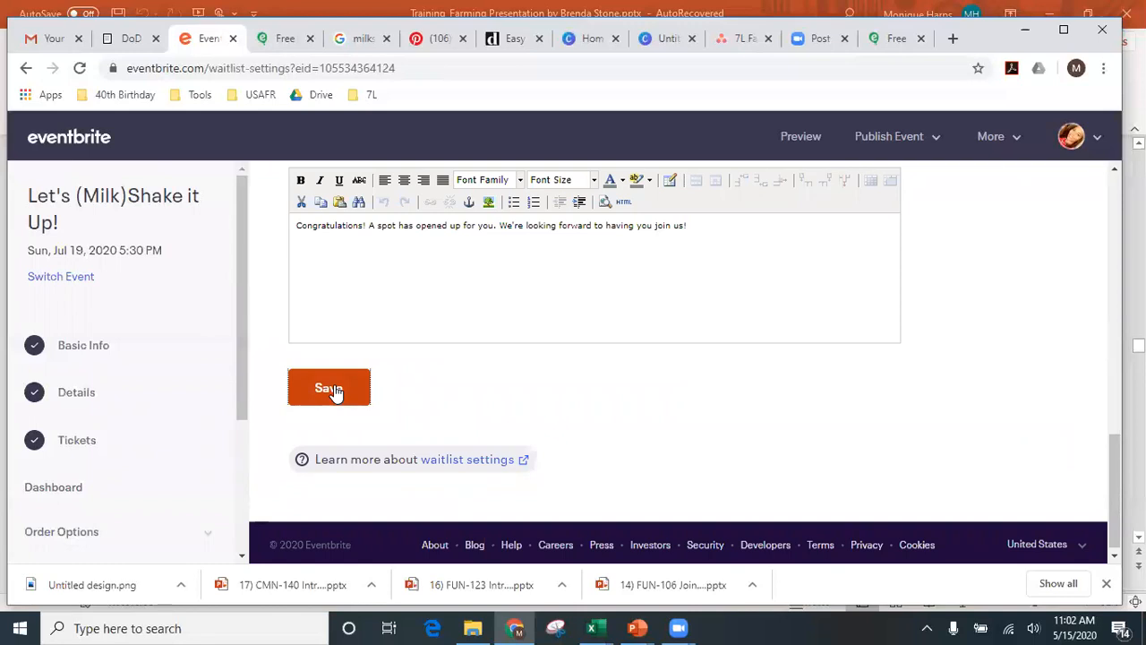
{"action": "left_click", "coordinate": [334, 393]}
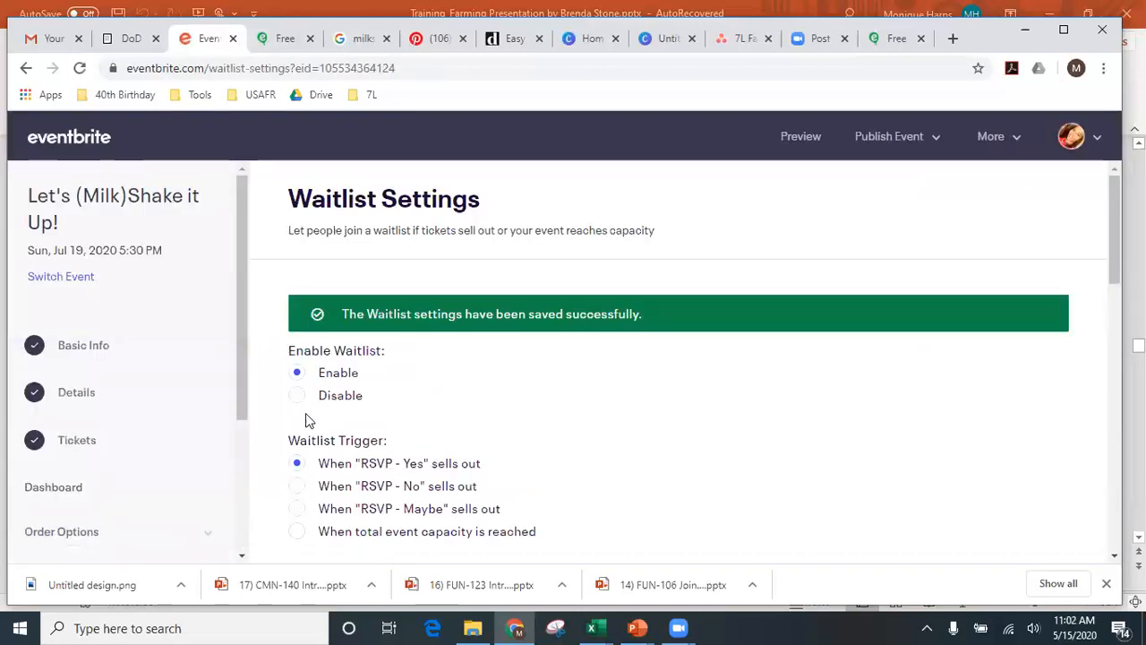
{"action": "scroll", "coordinate": [291, 447], "scroll_direction": "down", "scroll_amount": 1}
{"action": "scroll", "coordinate": [100, 437], "scroll_direction": "down", "scroll_amount": 3}
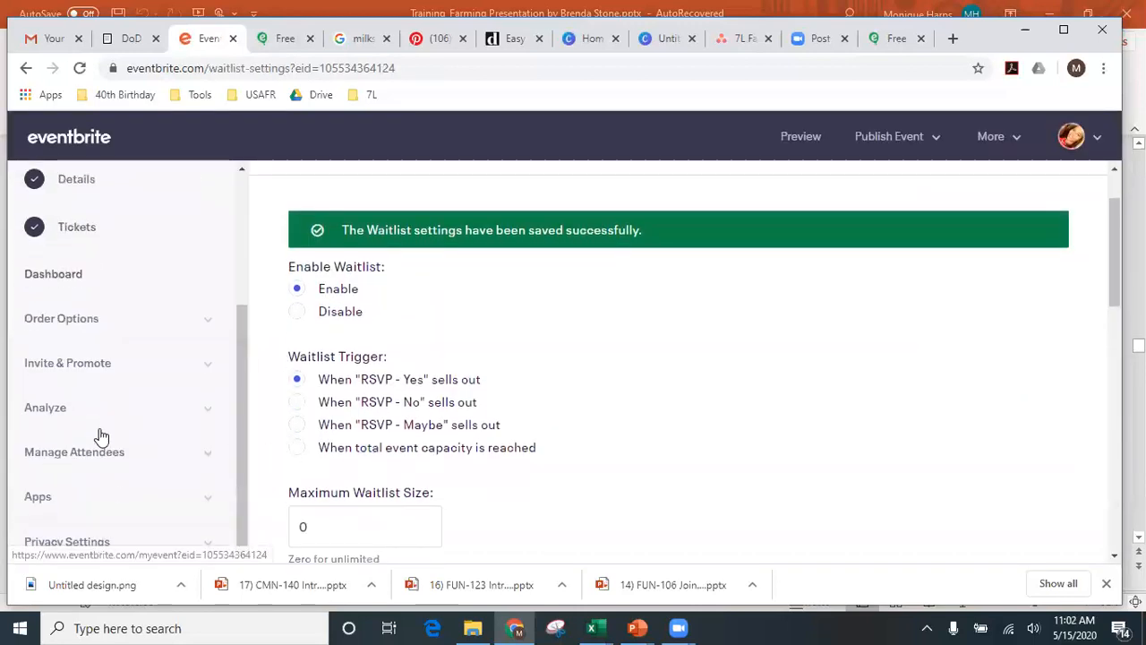
- Expand Invite & Promote in the sidebar and scroll through its promotion items
{"action": "left_click", "coordinate": [85, 369]}
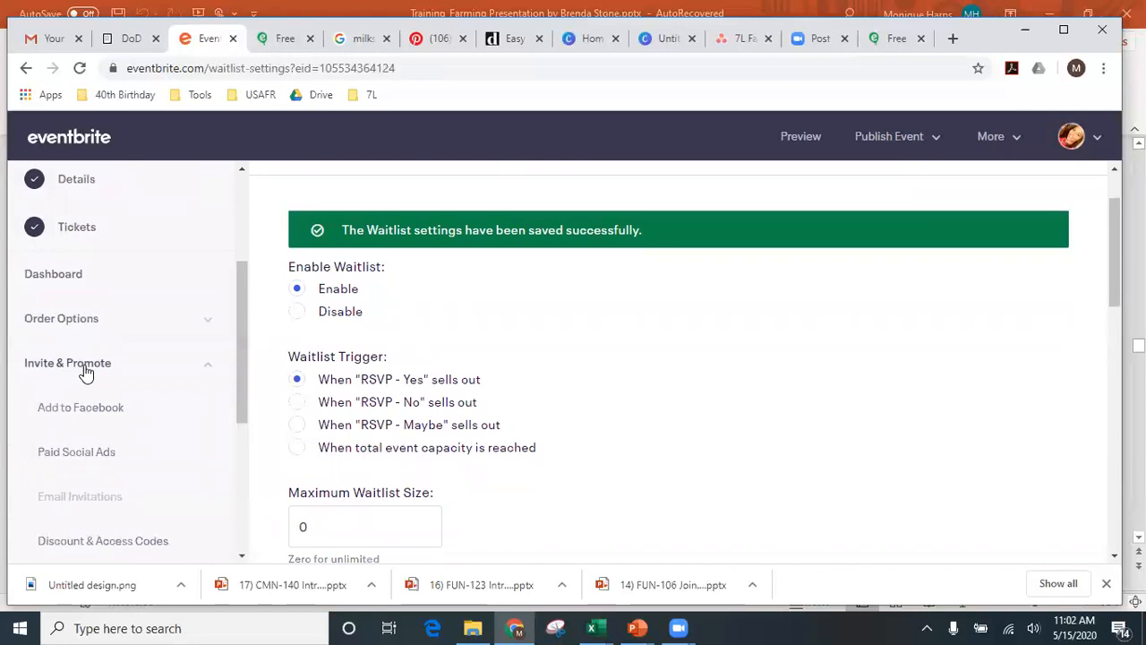
{"action": "scroll", "coordinate": [85, 372], "scroll_direction": "down", "scroll_amount": 1}
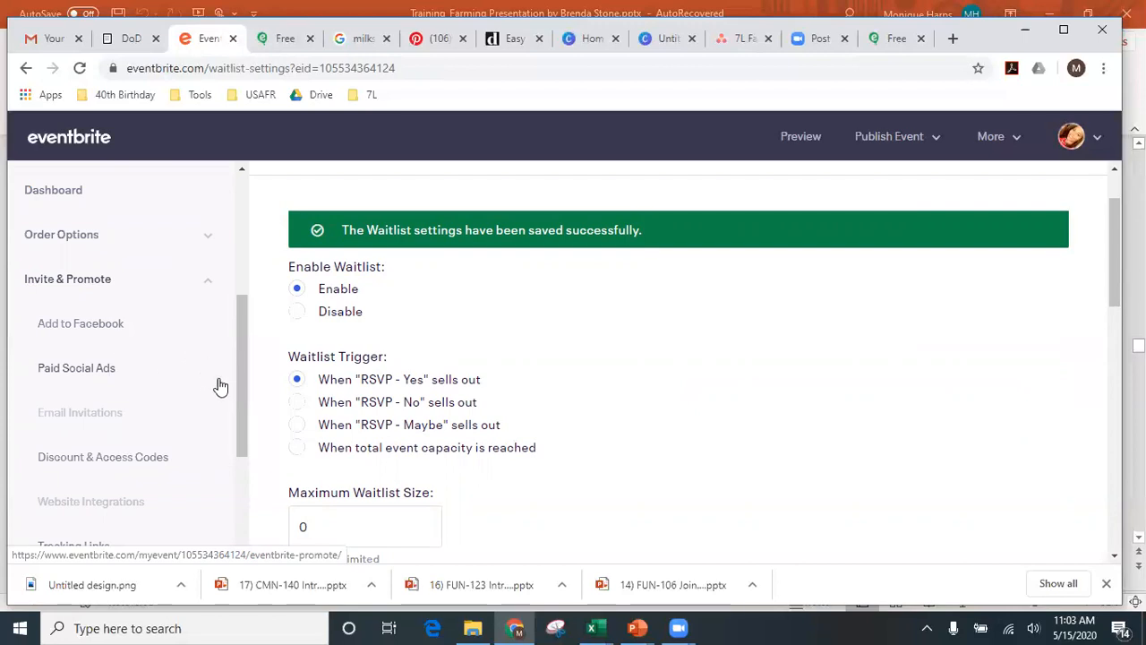
{"action": "scroll", "coordinate": [206, 394], "scroll_direction": "down", "scroll_amount": 2}
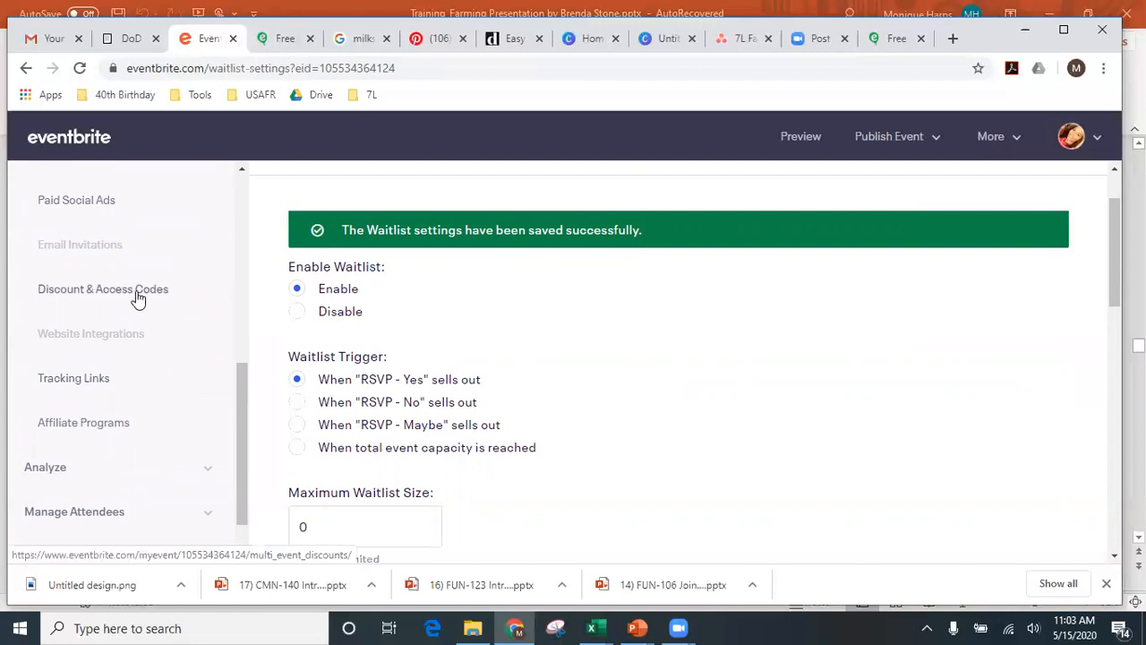
{"action": "scroll", "coordinate": [133, 302], "scroll_direction": "up", "scroll_amount": 1}
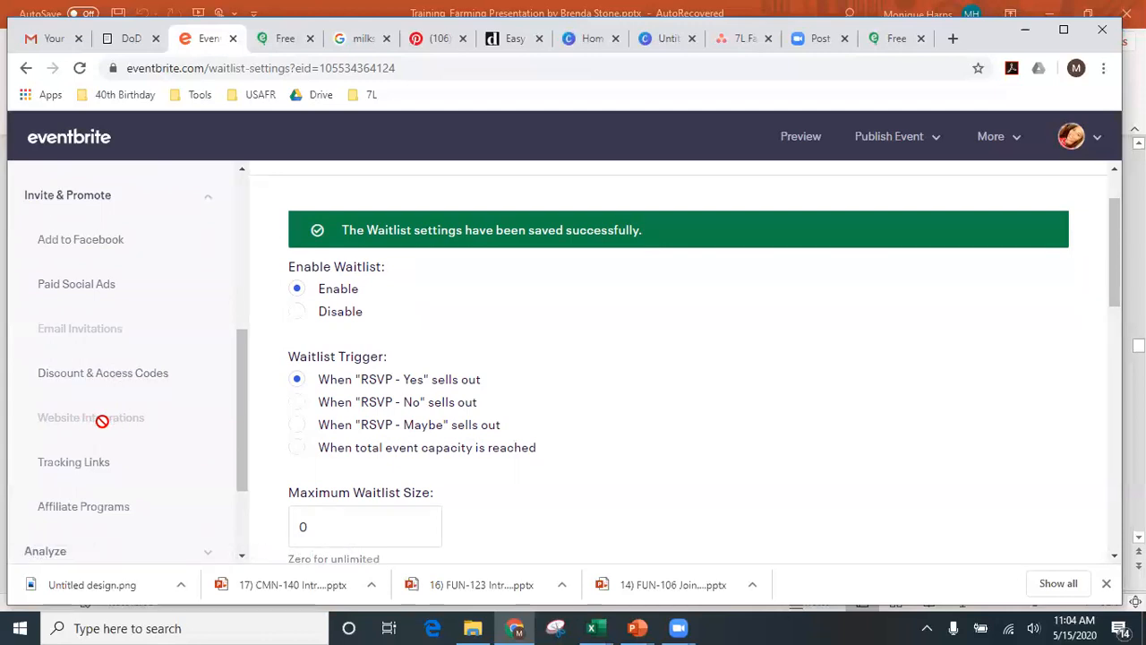
- Expand the Analyze and Manage Attendees sections in the sidebar
{"action": "scroll", "coordinate": [106, 424], "scroll_direction": "down", "scroll_amount": 1}
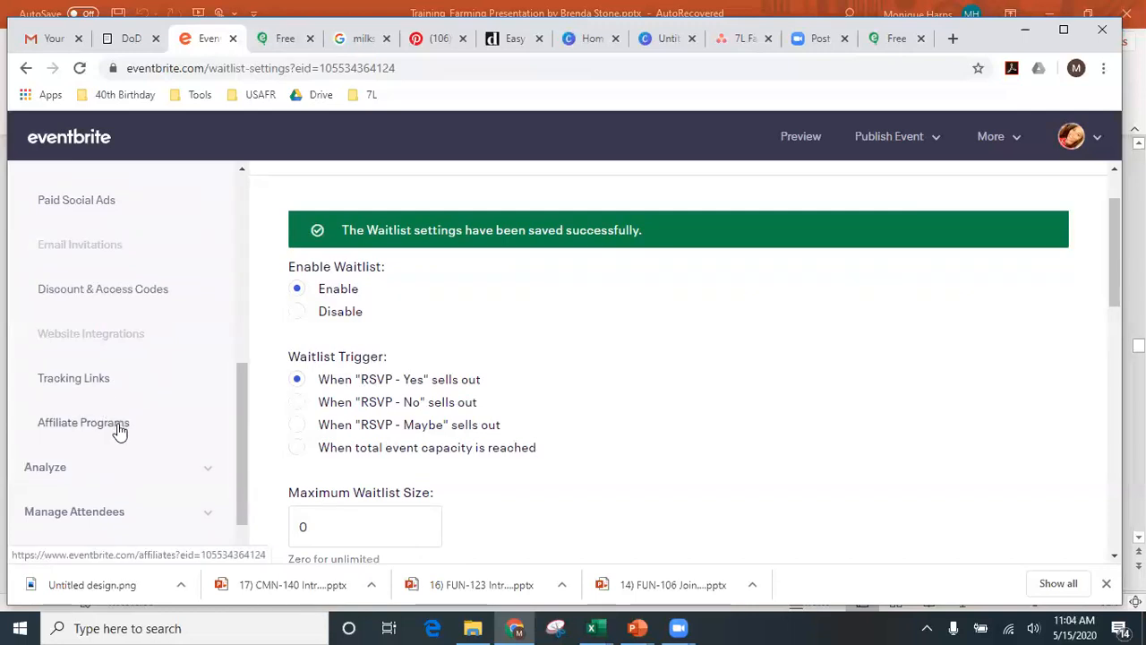
{"action": "scroll", "coordinate": [117, 430], "scroll_direction": "down", "scroll_amount": 1}
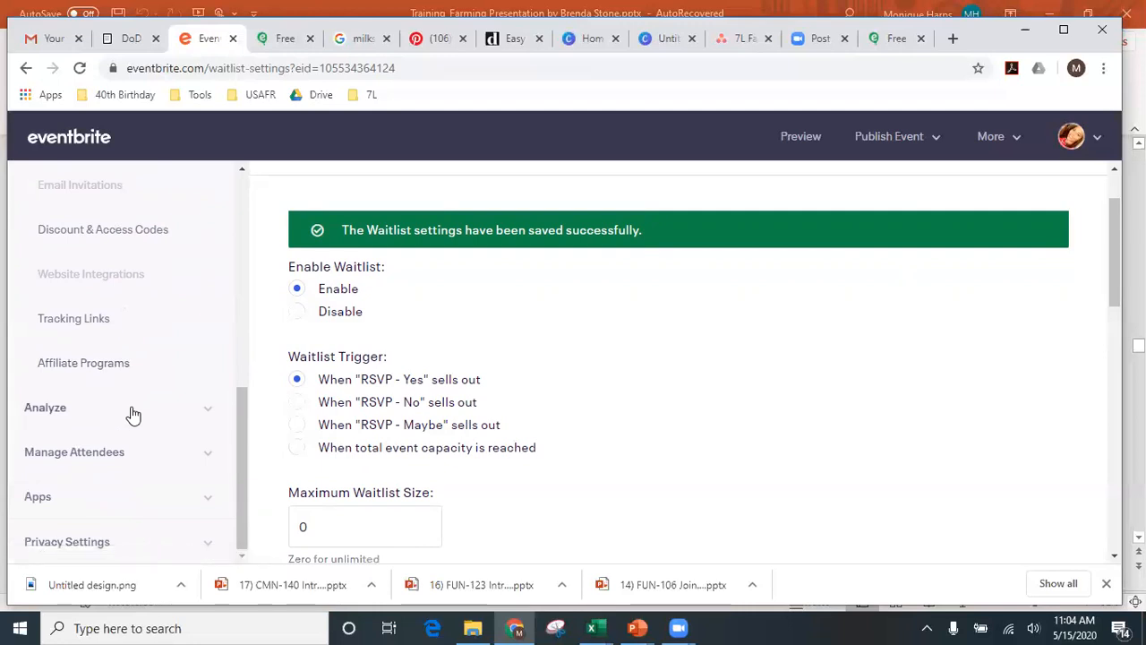
{"action": "left_click", "coordinate": [132, 412]}
{"action": "scroll", "coordinate": [132, 414], "scroll_direction": "down", "scroll_amount": 2}
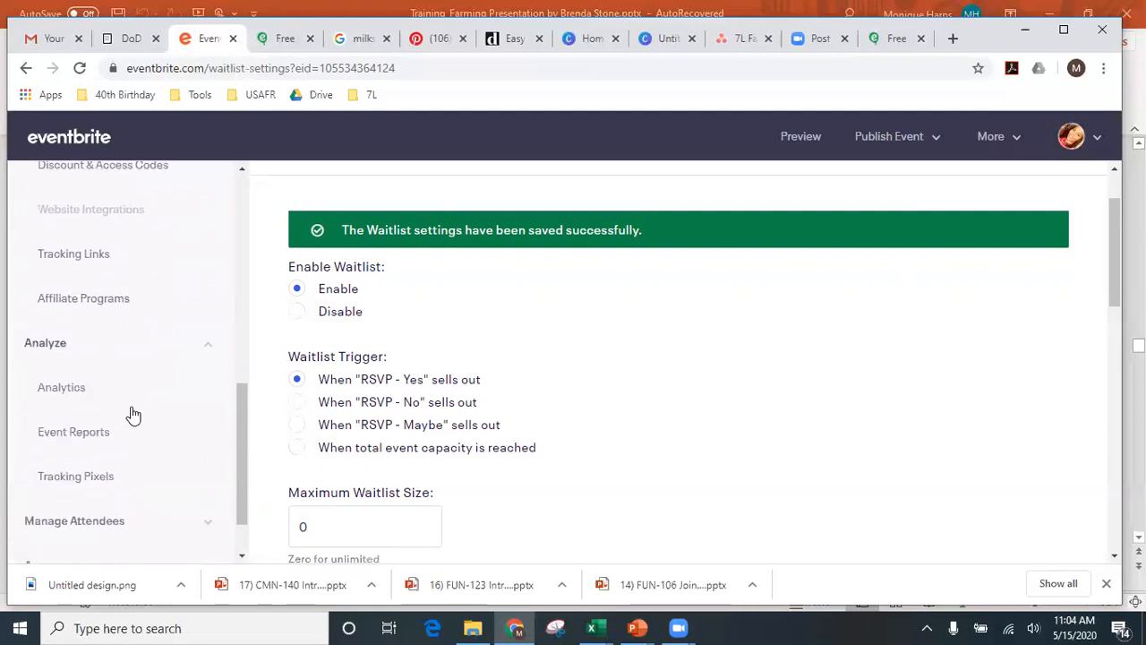
{"action": "scroll", "coordinate": [109, 461], "scroll_direction": "down", "scroll_amount": 1}
{"action": "left_click", "coordinate": [109, 460]}
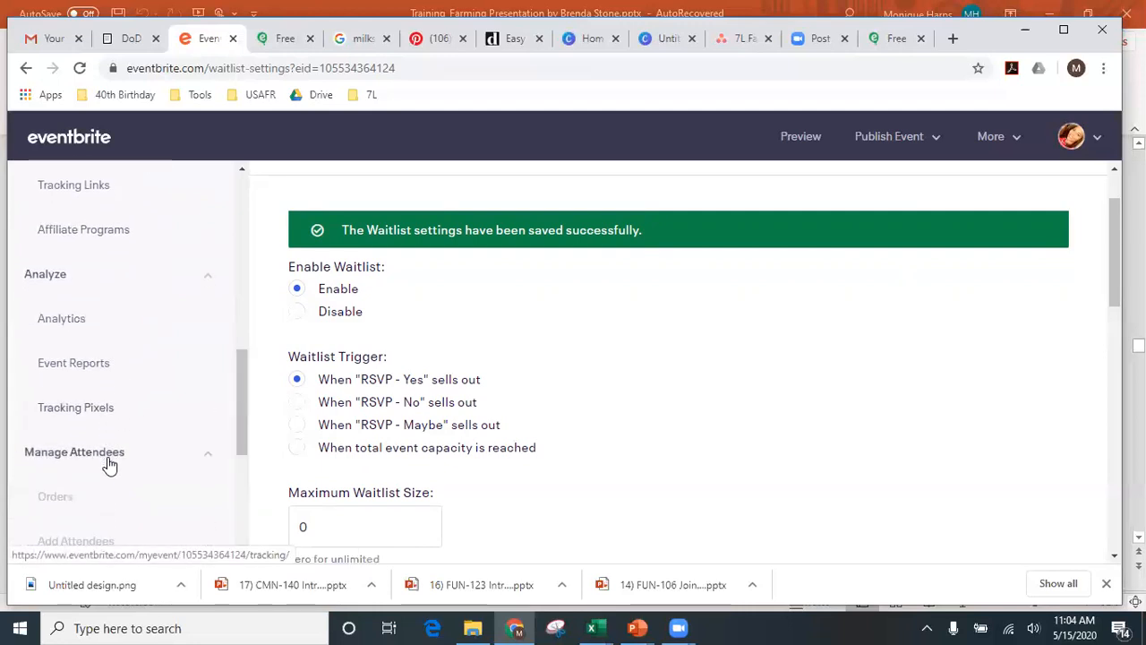
{"action": "scroll", "coordinate": [109, 464], "scroll_direction": "down", "scroll_amount": 1}
{"action": "scroll", "coordinate": [109, 464], "scroll_direction": "down", "scroll_amount": 3}
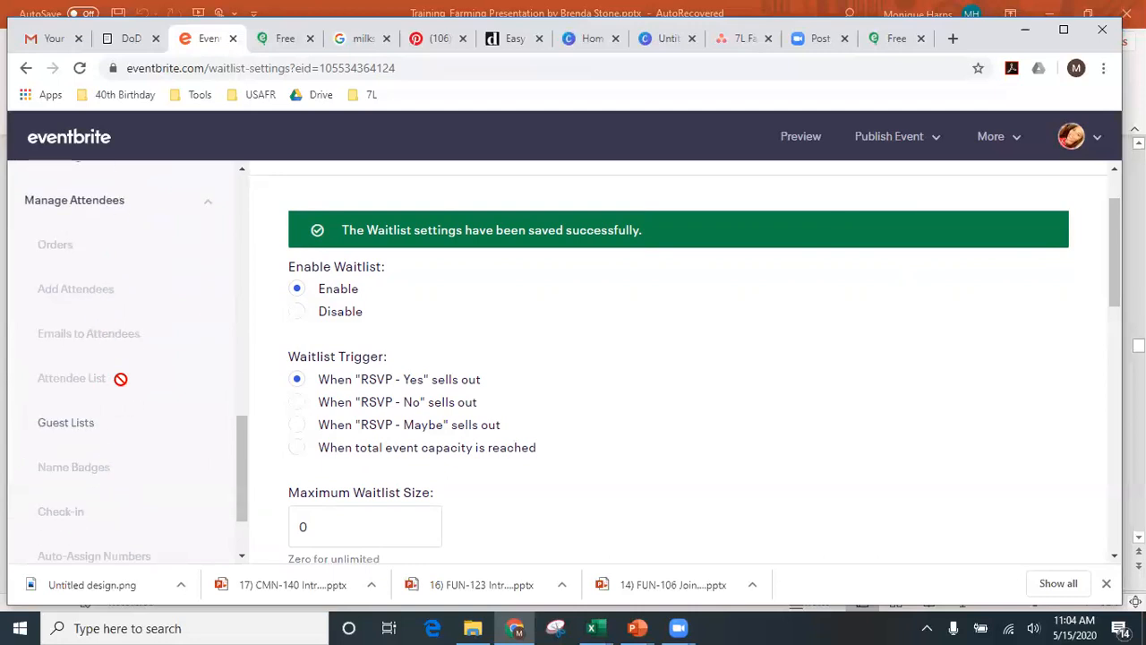
{"action": "scroll", "coordinate": [121, 380], "scroll_direction": "down", "scroll_amount": 1}
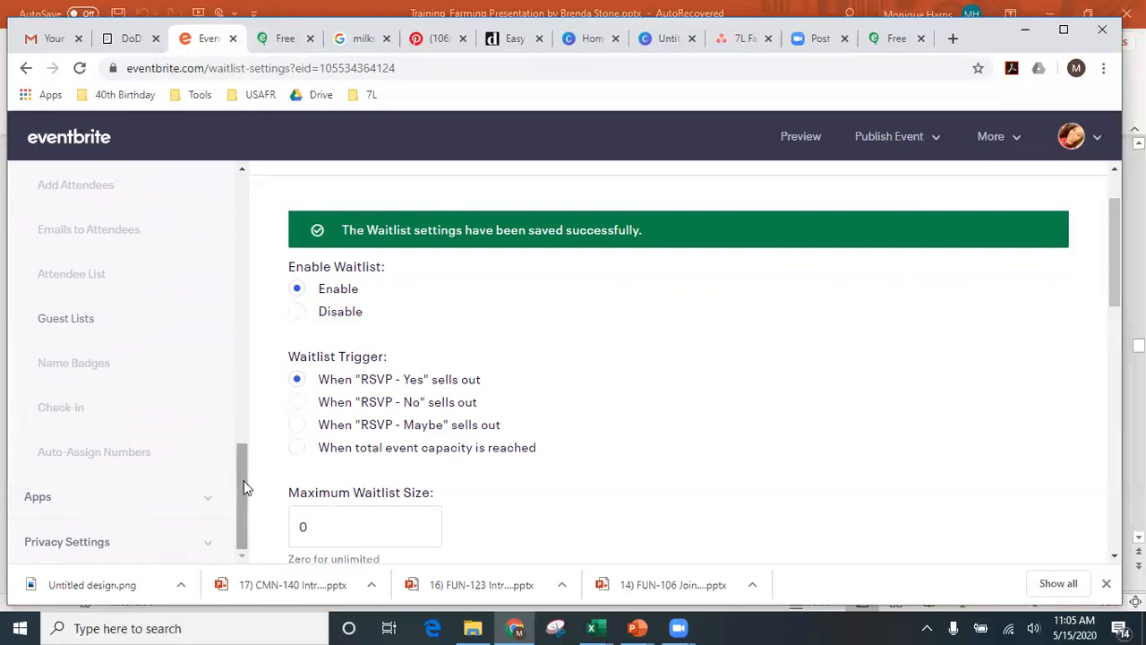
- Save the waitlist settings once more
{"action": "left_click_drag", "start_coordinate": [244, 512], "coordinate": [245, 192]}
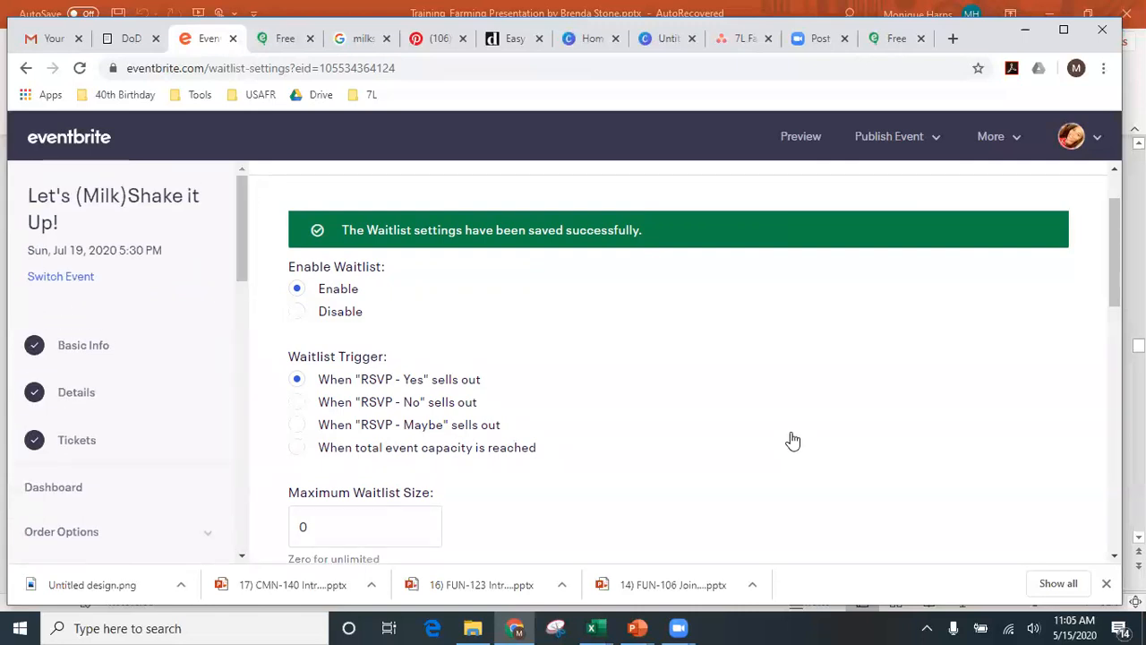
{"action": "scroll", "coordinate": [912, 331], "scroll_direction": "down", "scroll_amount": 1}
{"action": "scroll", "coordinate": [912, 331], "scroll_direction": "down", "scroll_amount": 8}
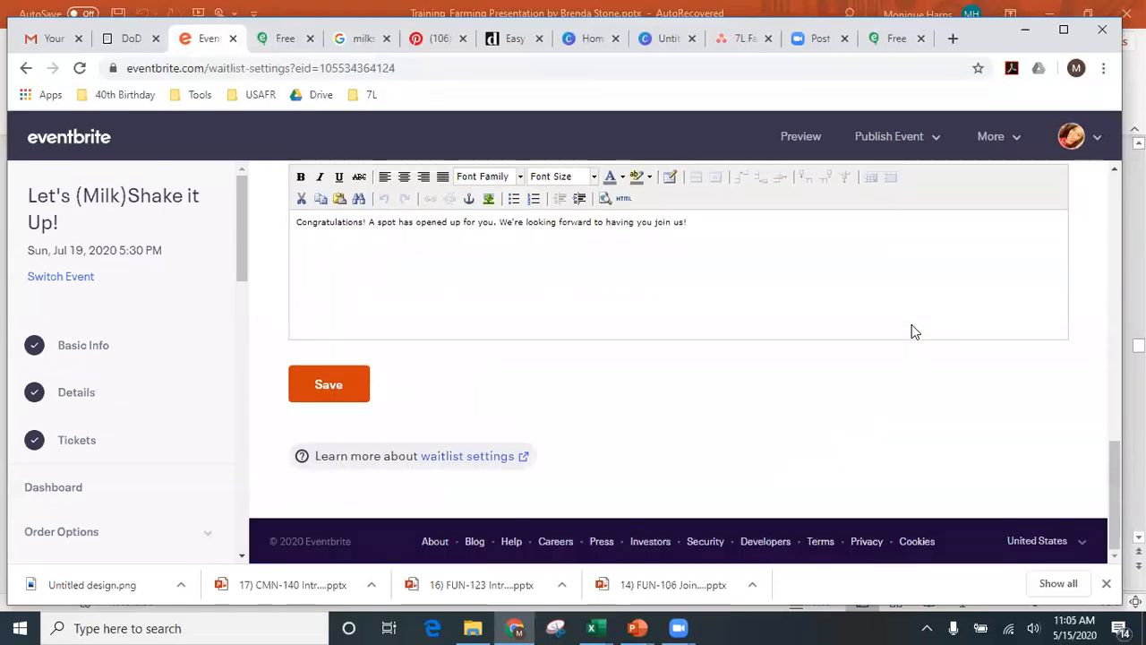
{"action": "left_click", "coordinate": [338, 399]}
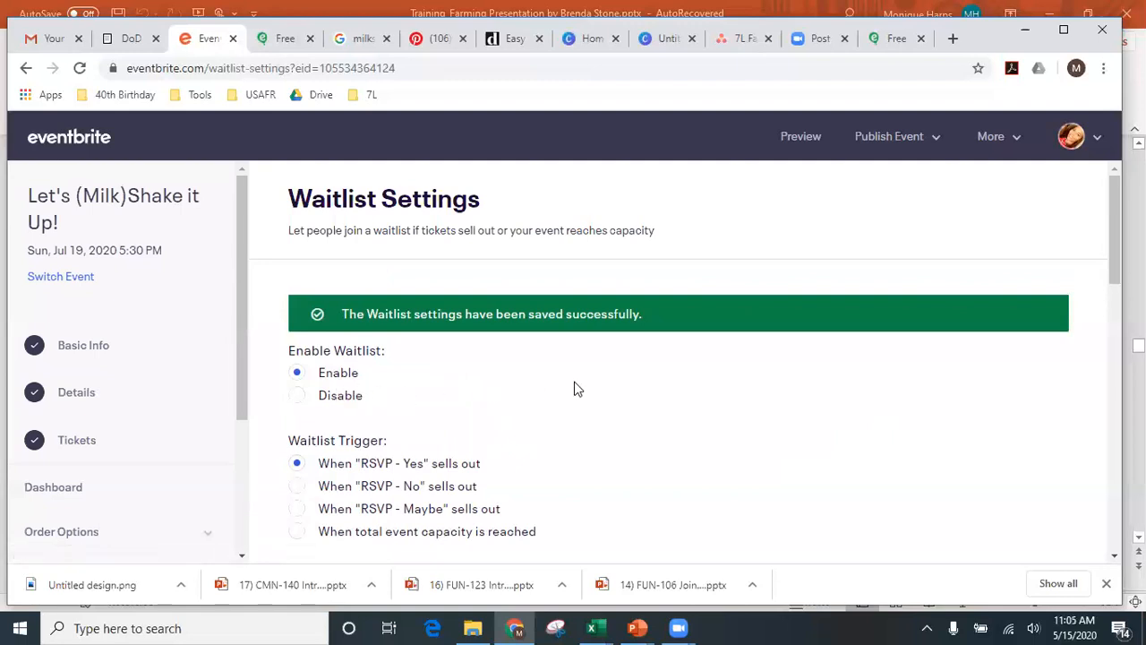
- Check the event's Basic Info date and time: 07/19/2020, 5:30 PM to 7:30 PM
{"action": "left_click", "coordinate": [92, 347]}
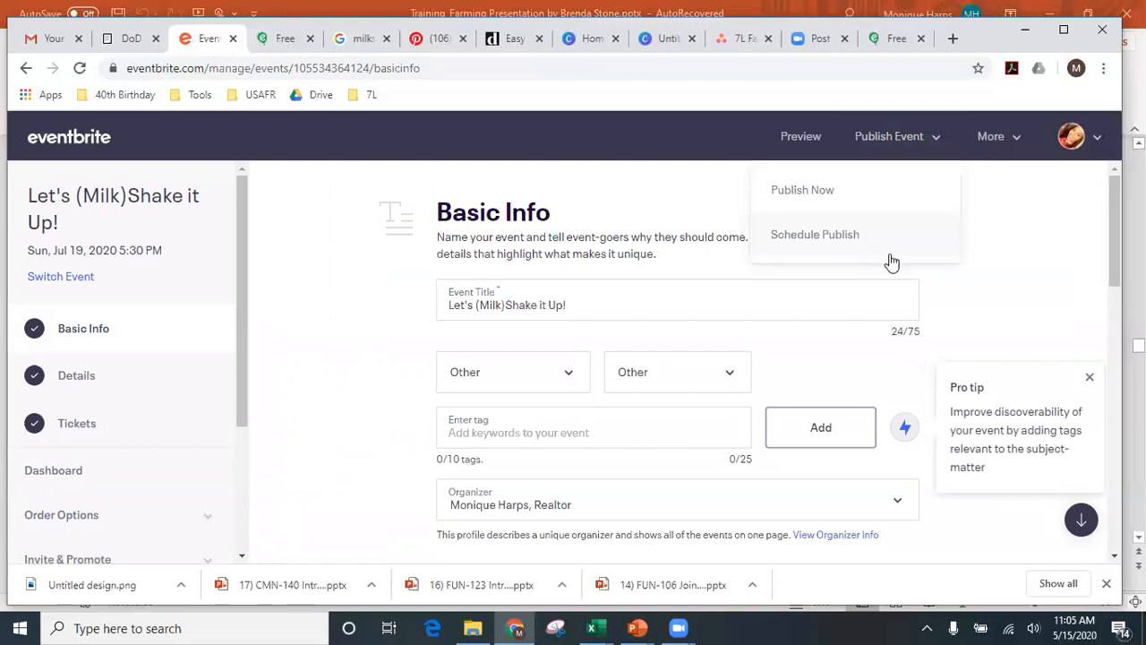
{"action": "scroll", "coordinate": [981, 287], "scroll_direction": "down", "scroll_amount": 5}
{"action": "scroll", "coordinate": [760, 300], "scroll_direction": "up", "scroll_amount": 5}
{"action": "scroll", "coordinate": [769, 302], "scroll_direction": "down", "scroll_amount": 10}
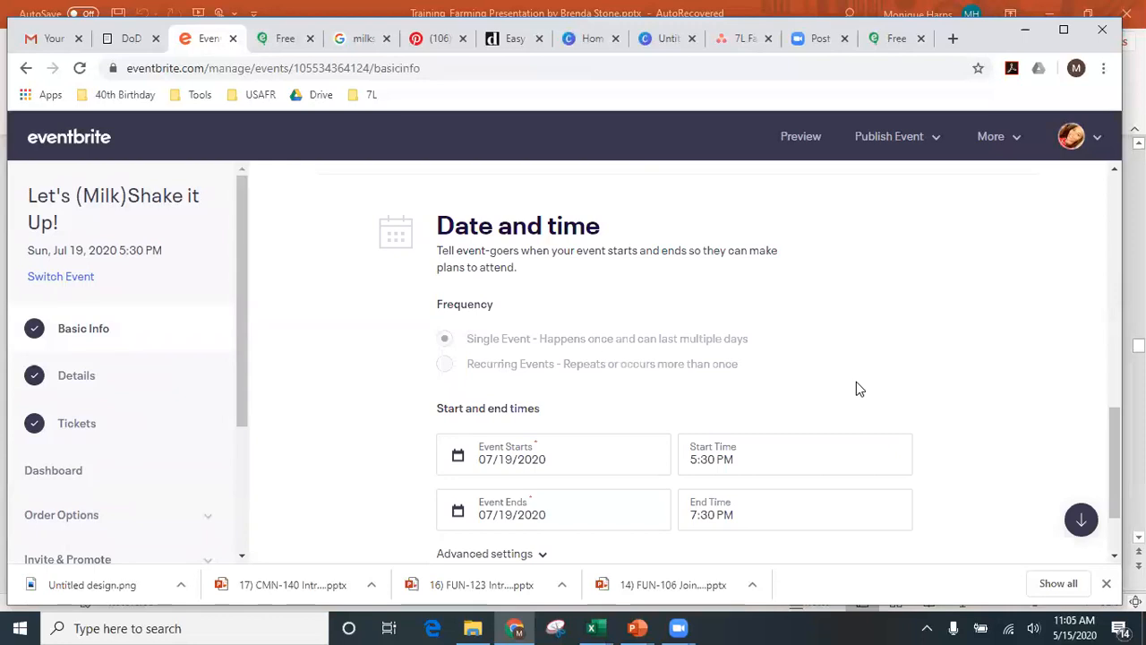
- Switch over to the Zoom app window
{"action": "mouse_move", "coordinate": [581, 333]}
{"action": "mouse_move", "coordinate": [1021, 167]}
{"action": "mouse_move", "coordinate": [1036, 134]}
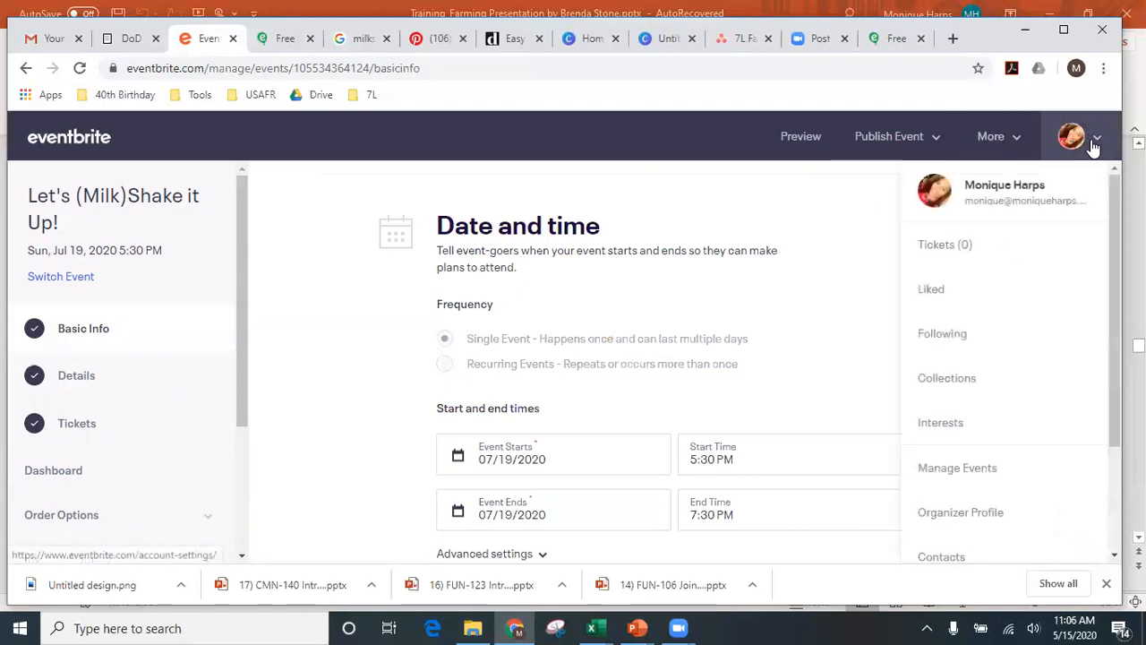
{"action": "left_click", "coordinate": [788, 32]}
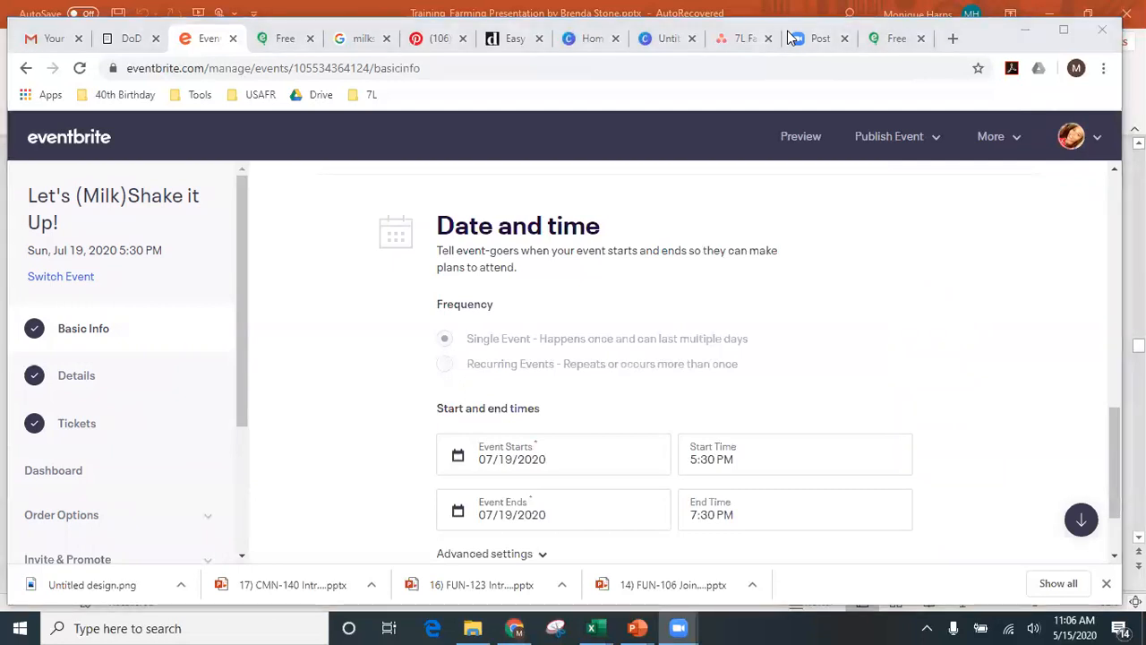